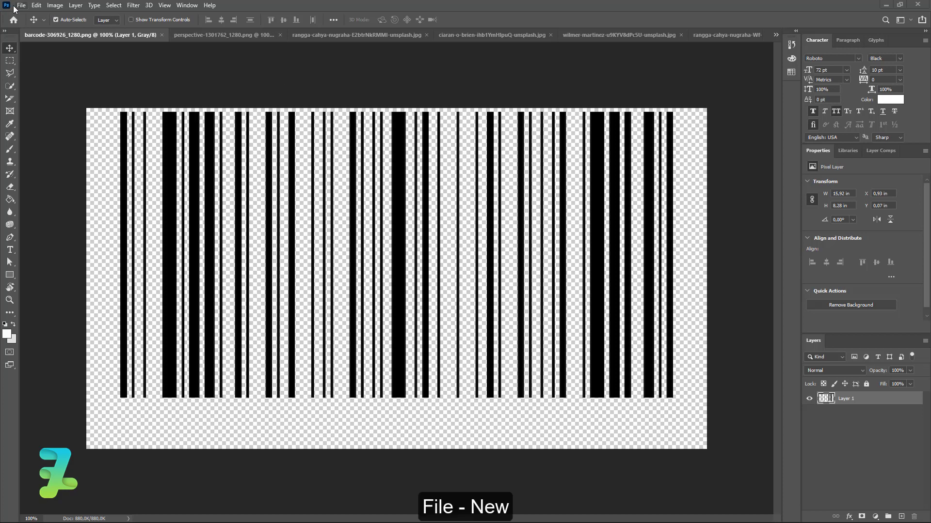
- Start a new print document from the A3 blank preset
click(21, 5)
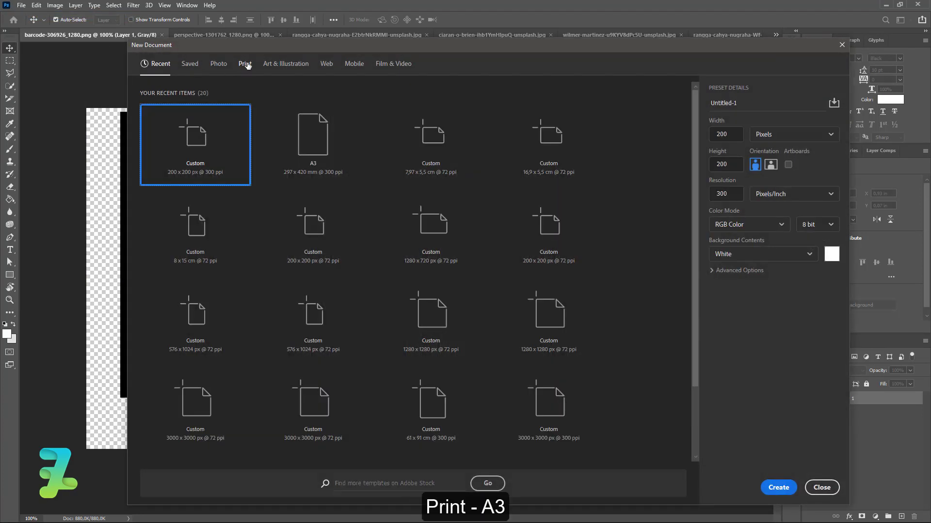
click(246, 64)
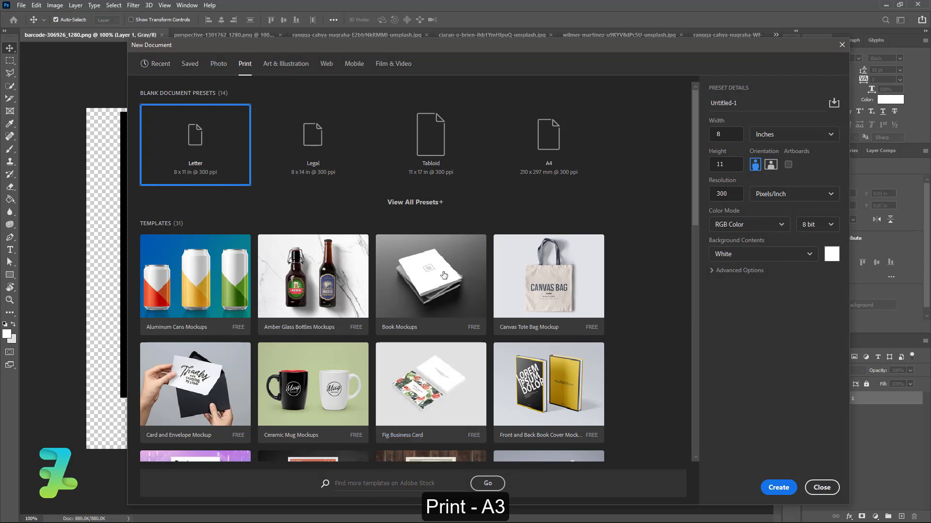
click(420, 202)
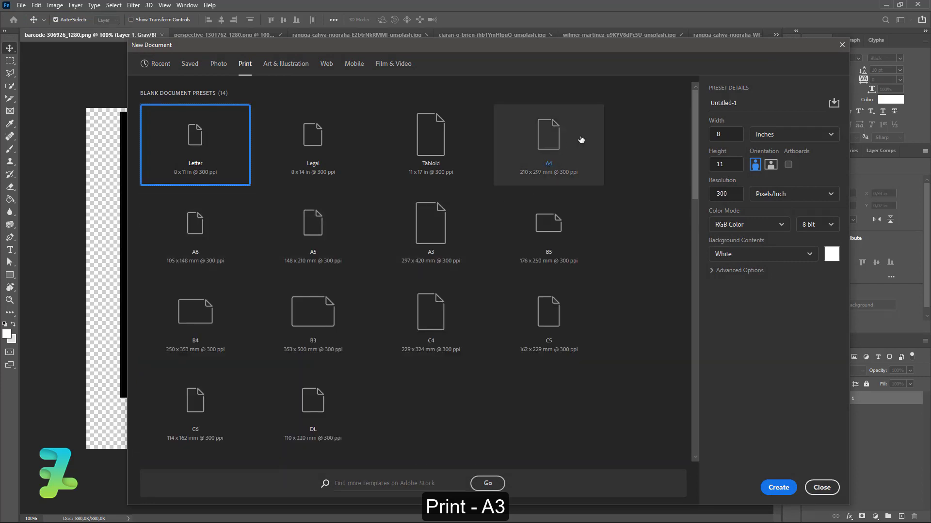
click(455, 237)
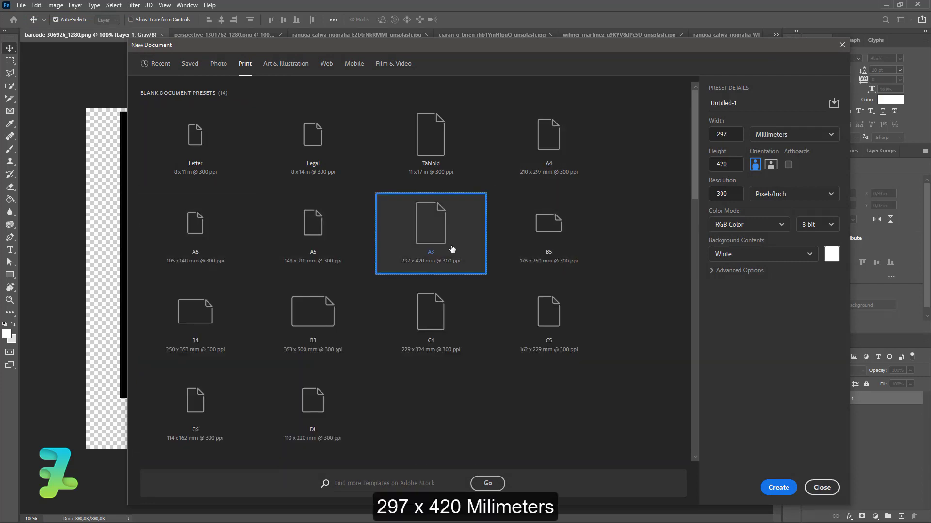
- Keep Millimeters, 300 Pixels/Inch, RGB Color 8 bit and a white background, then create the document
click(777, 135)
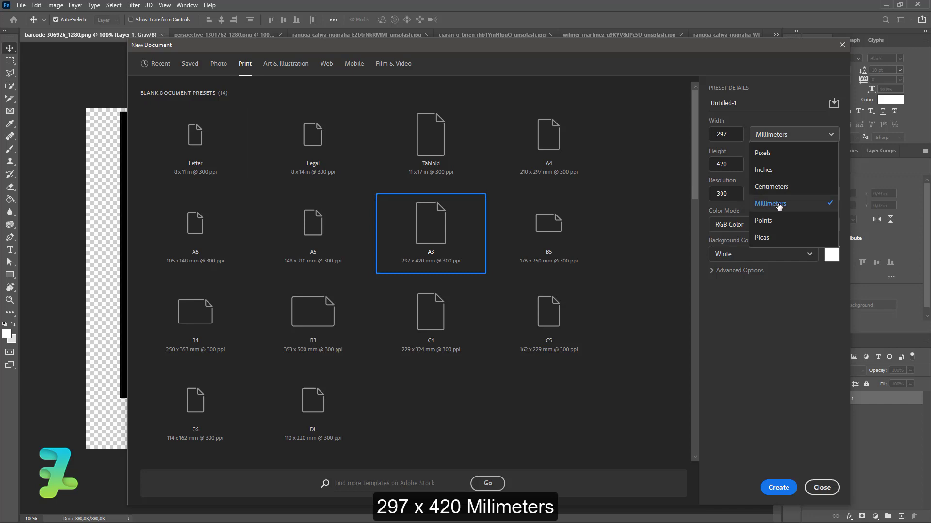
click(753, 136)
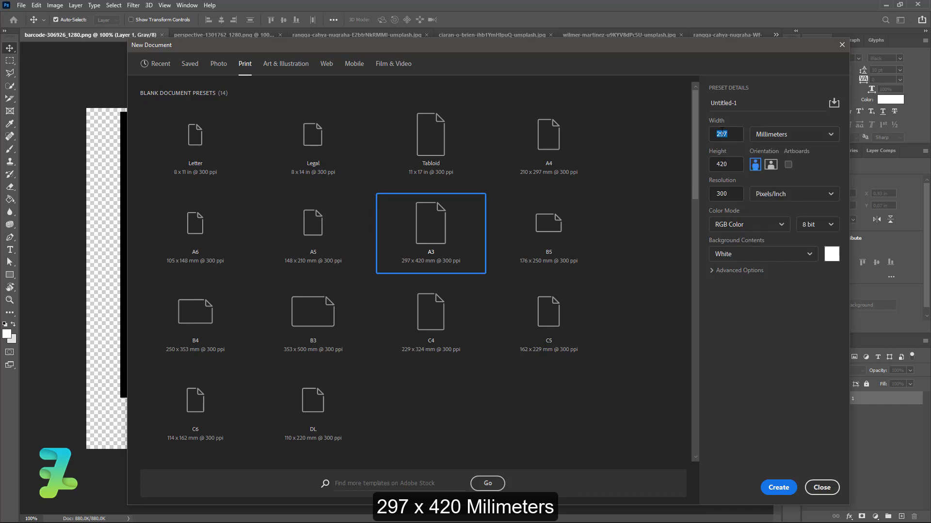
click(781, 194)
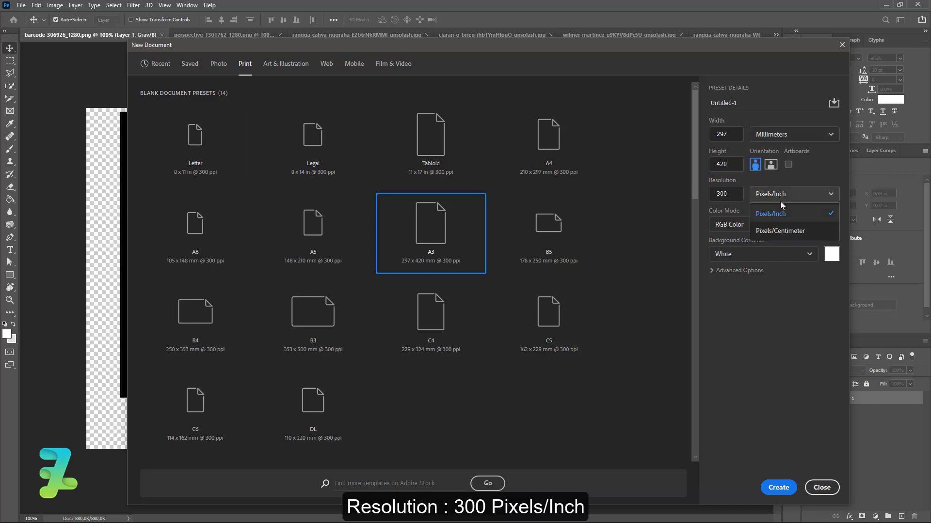
click(783, 221)
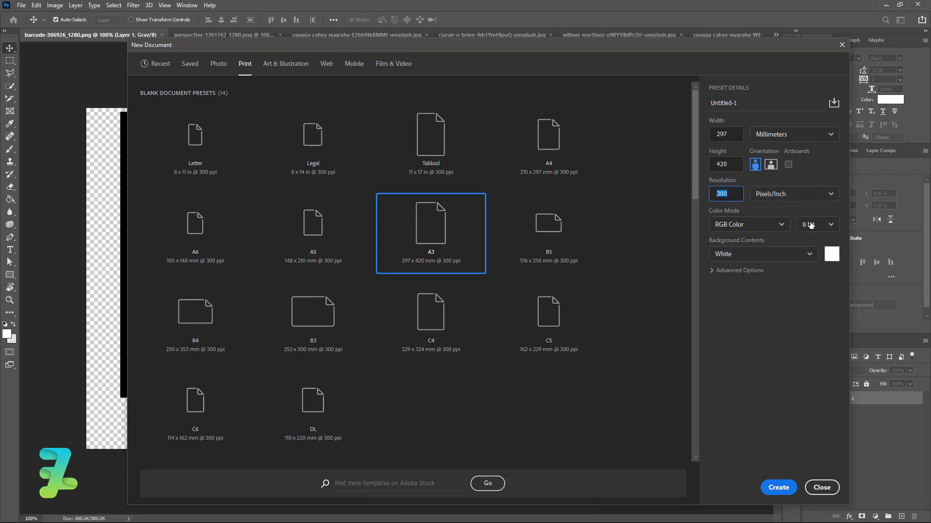
click(824, 225)
click(759, 219)
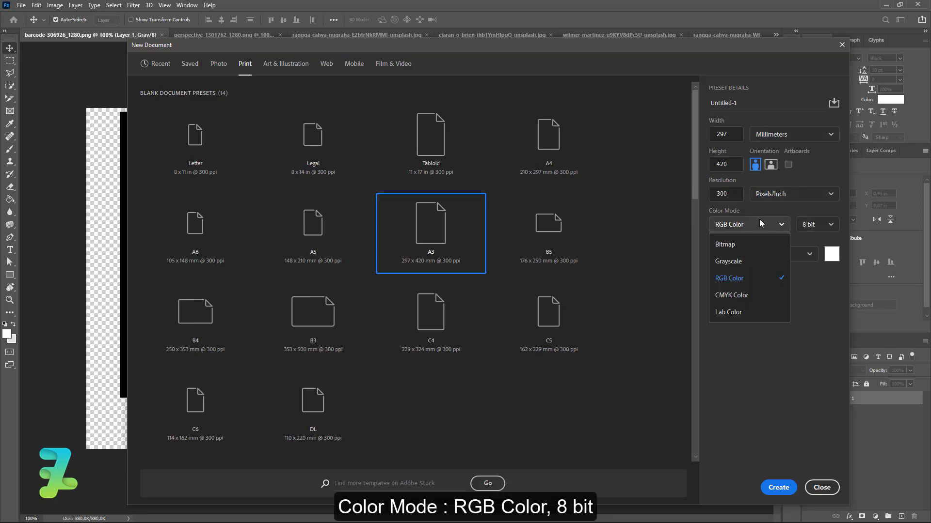
click(775, 279)
click(830, 255)
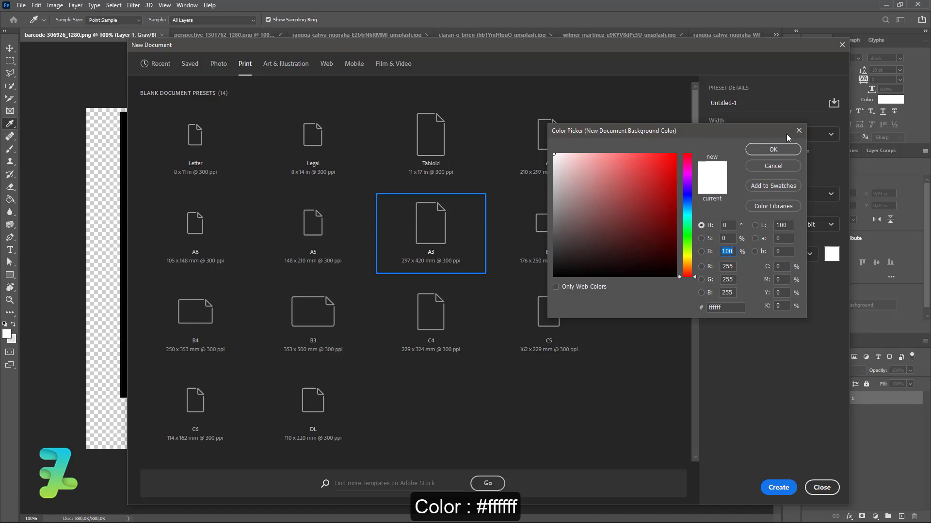
click(773, 150)
click(777, 488)
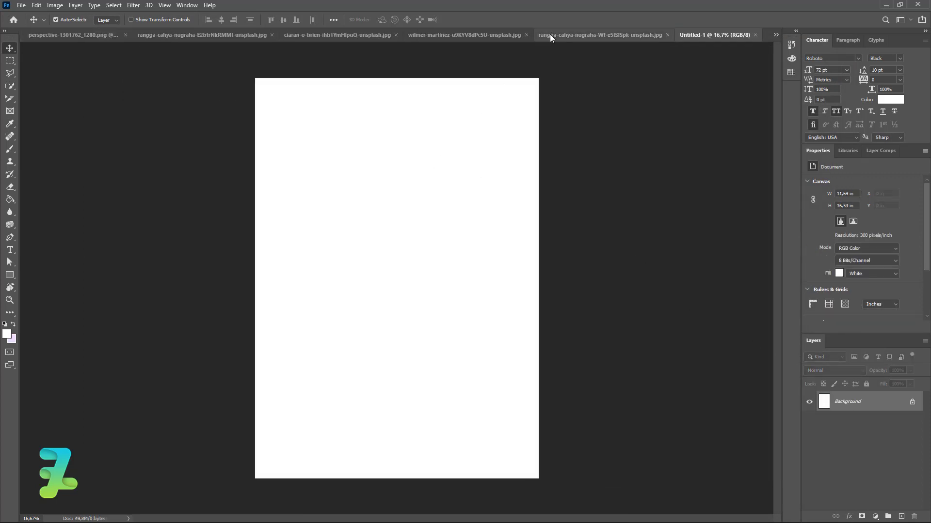
- Drag the neon portrait into Untitled-1 as Layer 1 and move it to cover the page
click(422, 34)
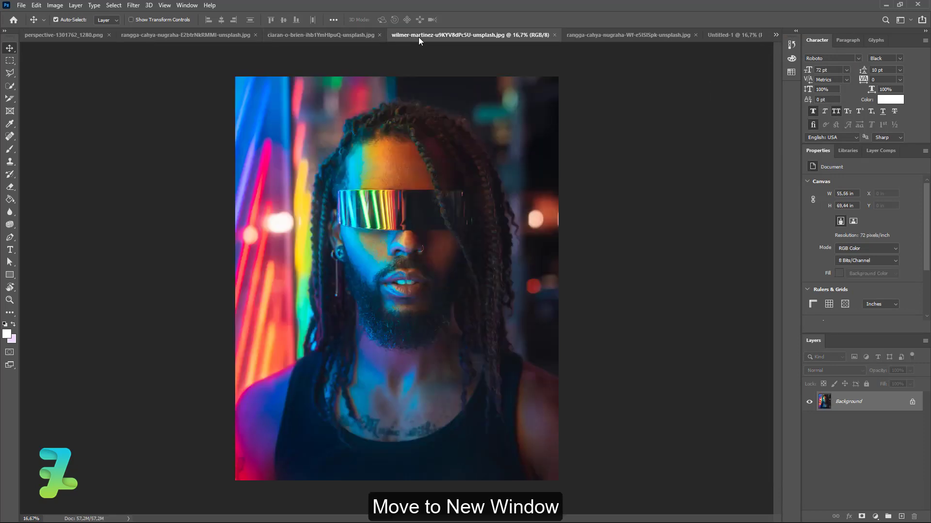
right_click(418, 37)
click(425, 86)
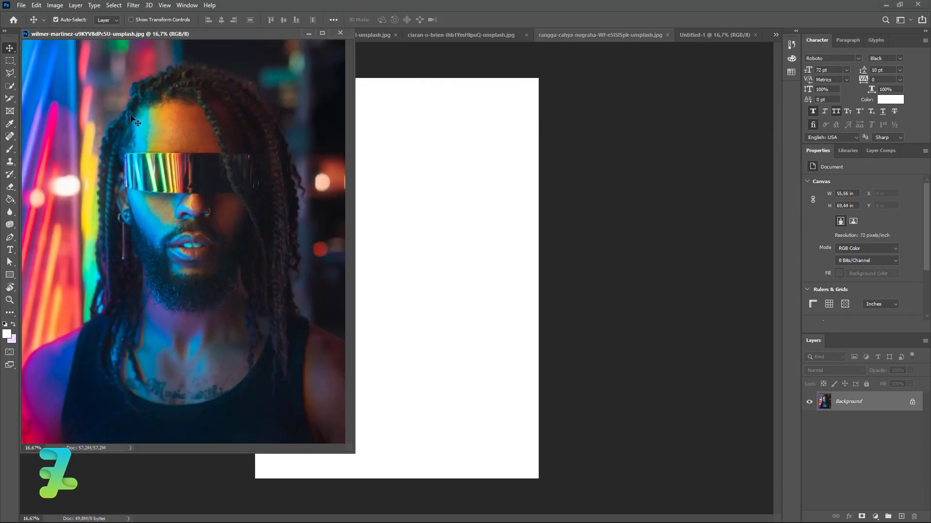
drag(130, 116, 388, 255)
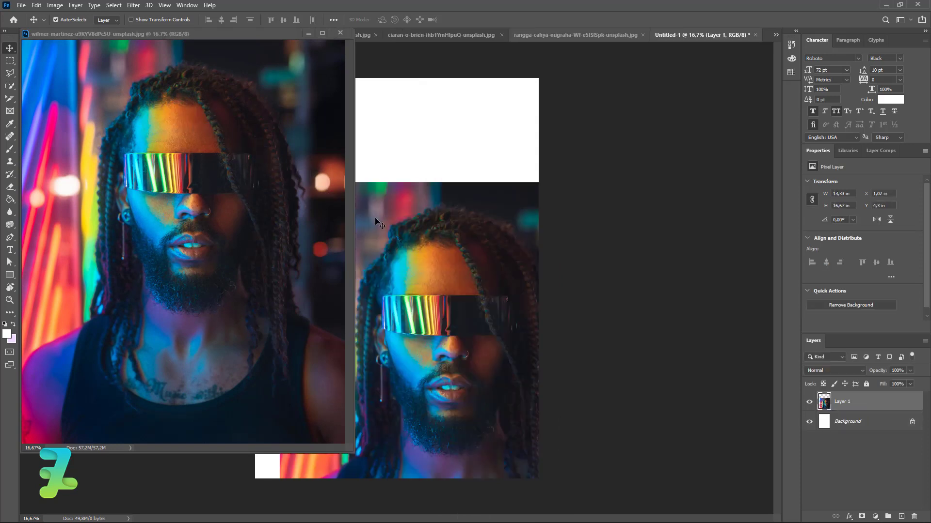
click(342, 31)
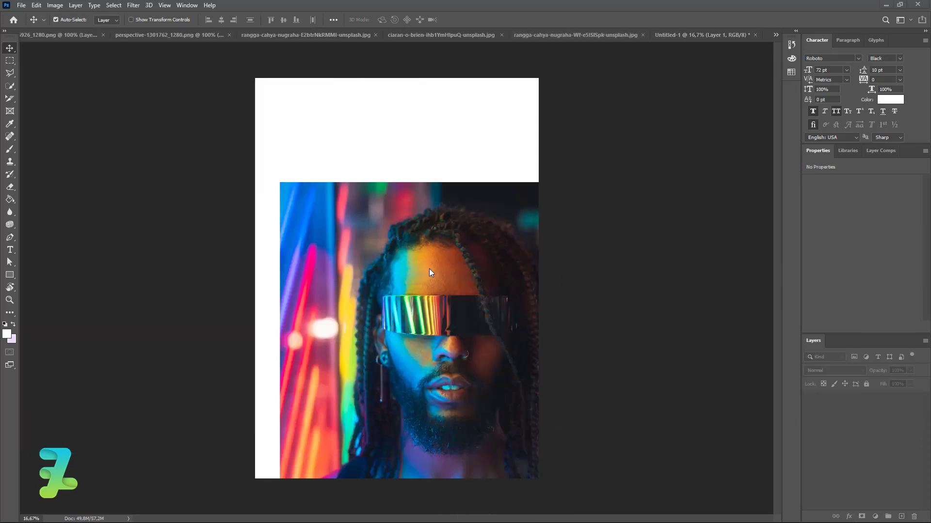
mouse_move(429, 269)
mouse_down()
mouse_move(409, 187)
mouse_move(386, 162)
mouse_move(376, 166)
mouse_up()
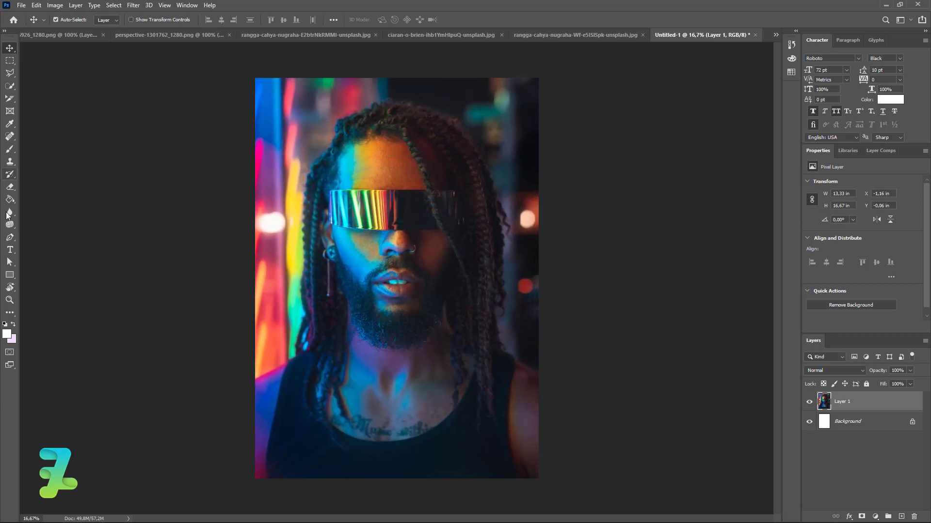
- Draw a white rectangle over the upper page and centre it horizontally on the canvas
click(9, 276)
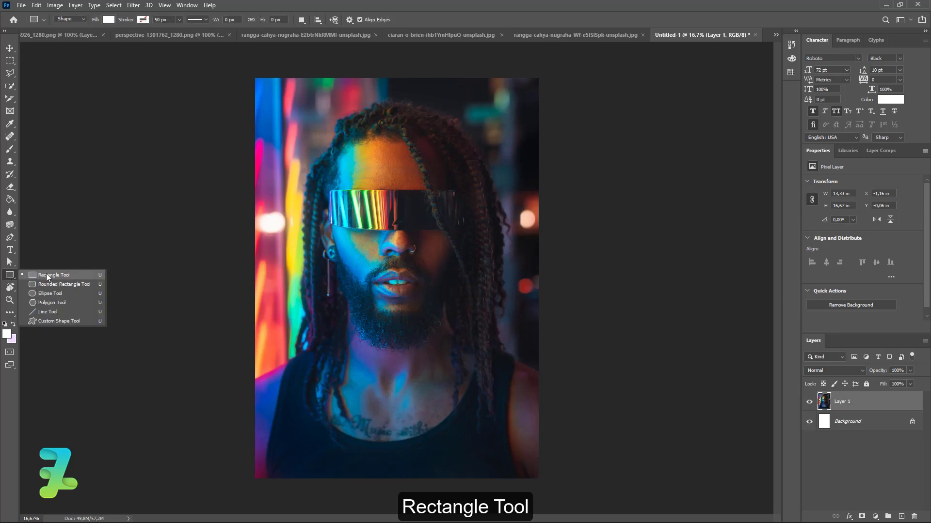
click(45, 274)
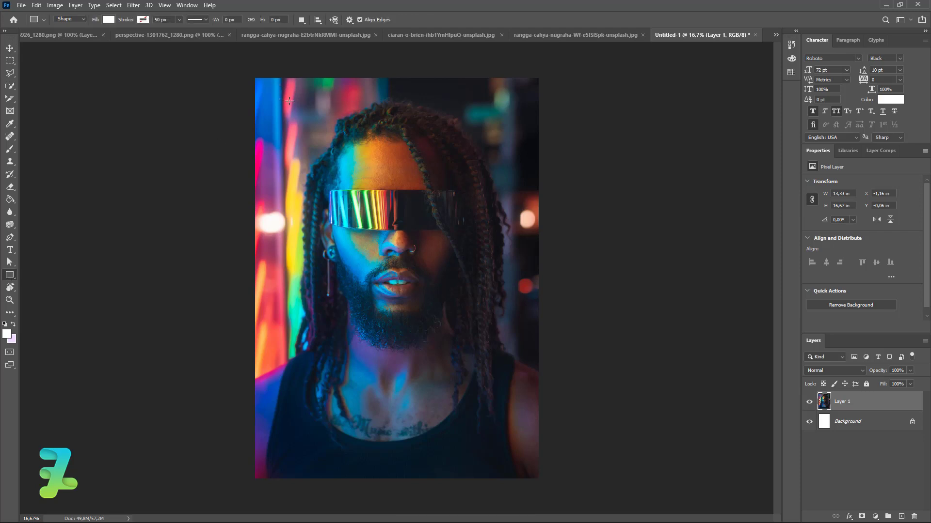
mouse_move(341, 205)
mouse_down()
mouse_move(497, 388)
mouse_move(500, 374)
mouse_up()
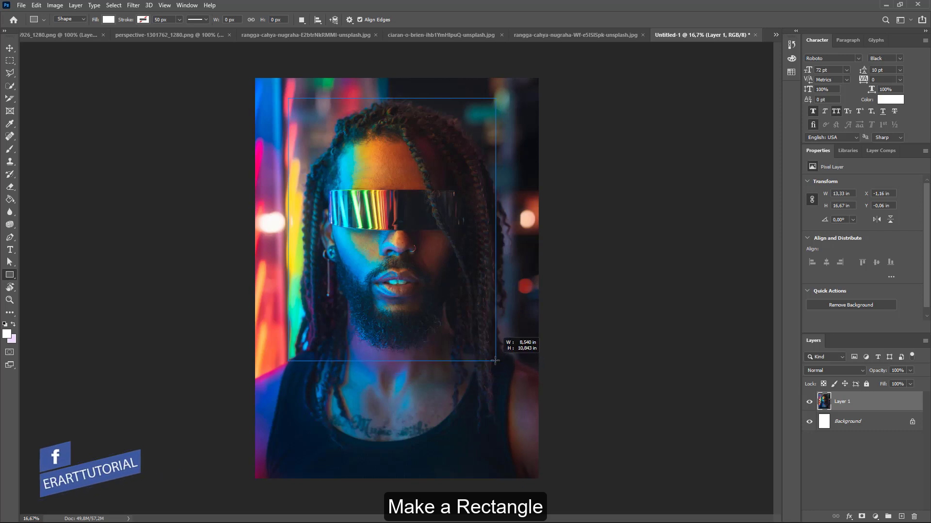
drag(500, 373, 487, 371)
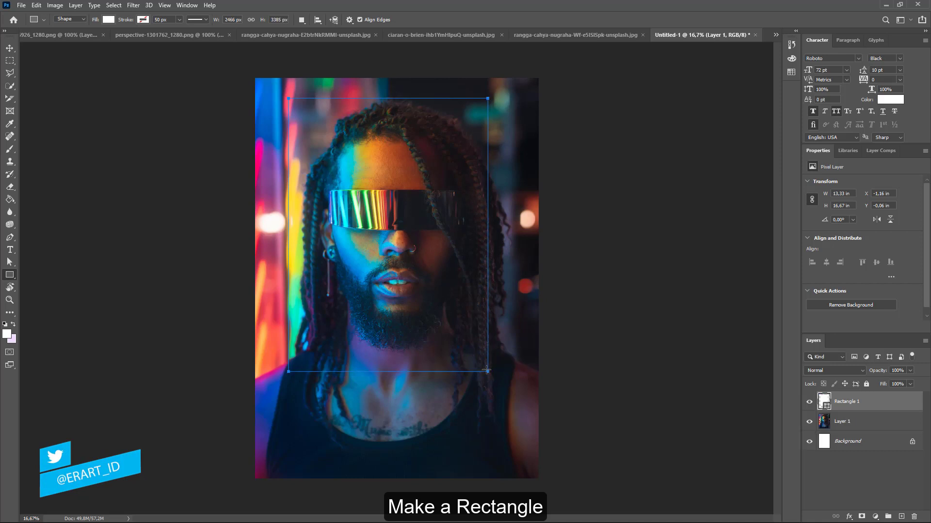
click(9, 48)
key(ctrl+a)
click(221, 20)
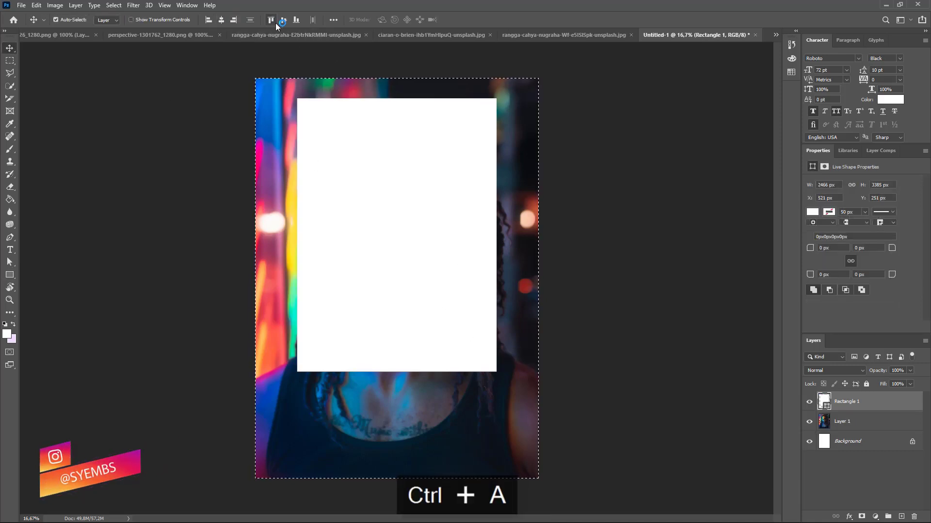
key(ctrl+d)
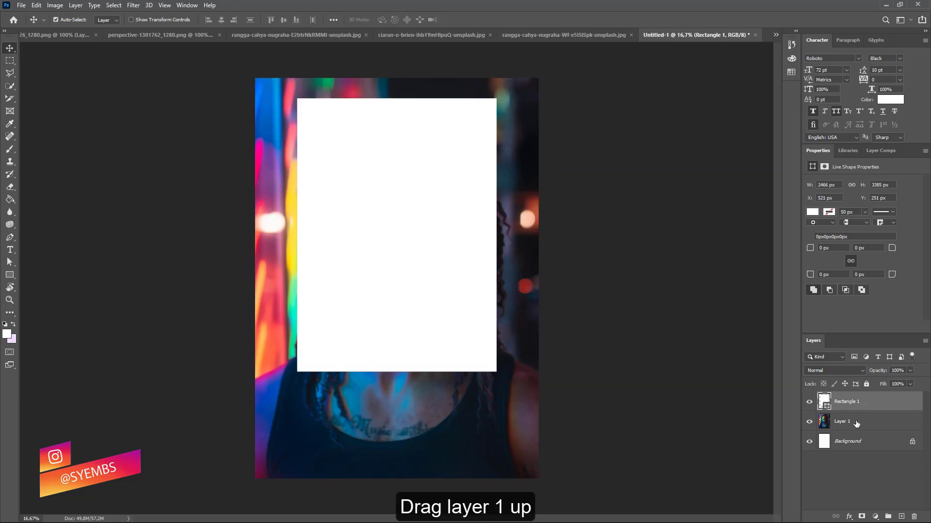
- Move Layer 1 above the rectangle and make it a clipping mask
drag(826, 418, 825, 395)
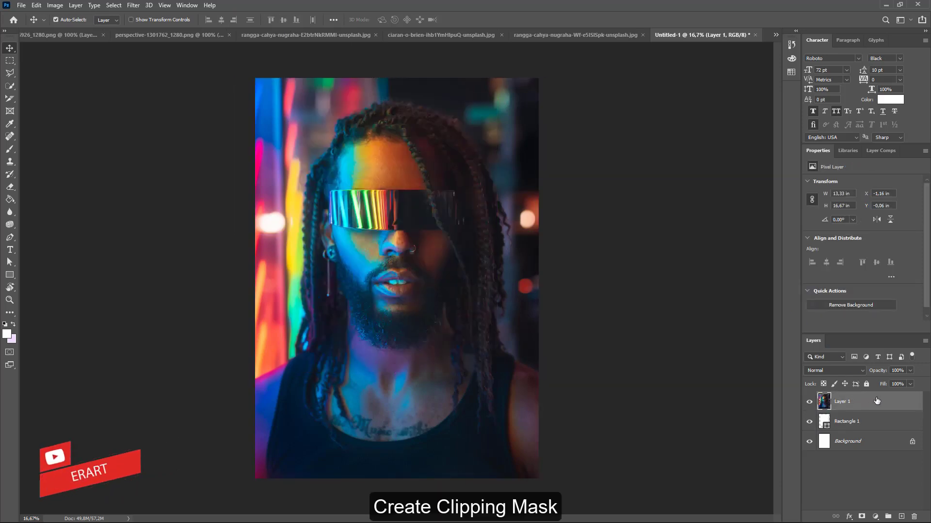
right_click(876, 401)
click(803, 300)
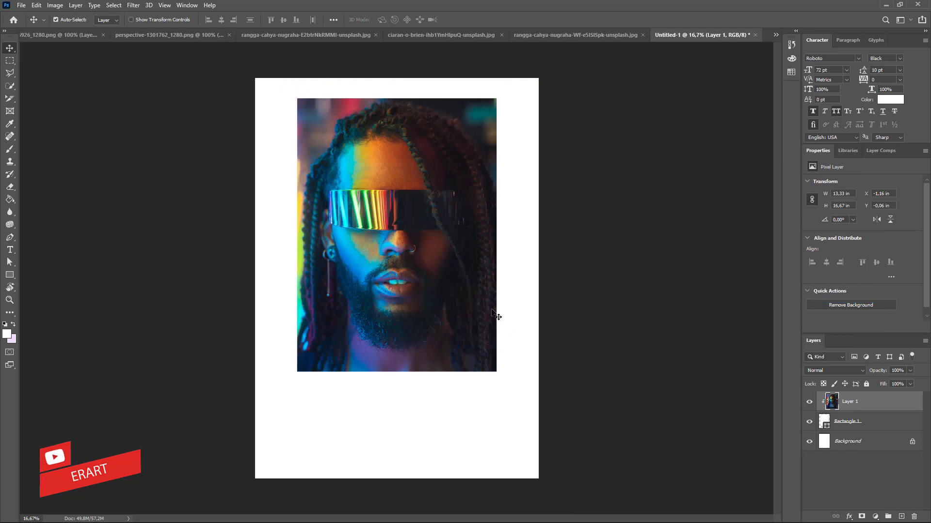
- Duplicate the white rectangle, fill the original yellow and move it below the photo
click(820, 422)
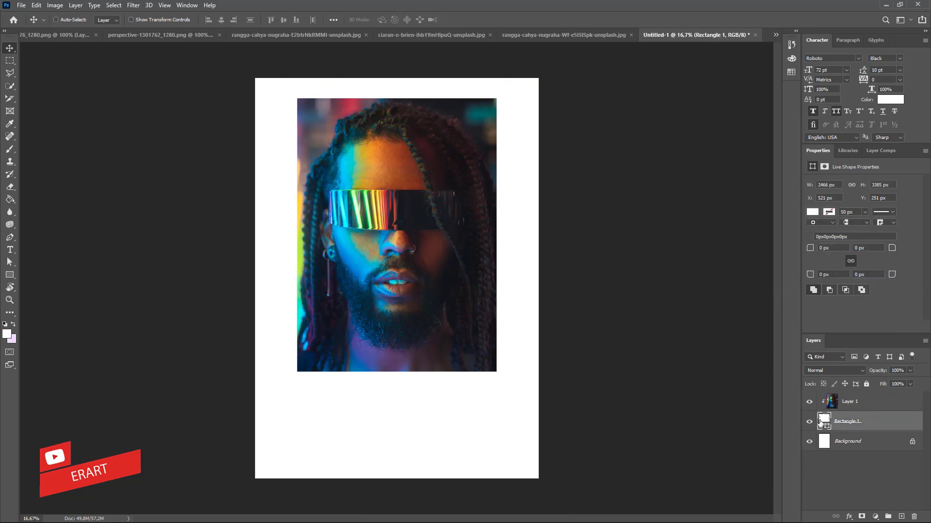
key(ctrl+j)
click(826, 439)
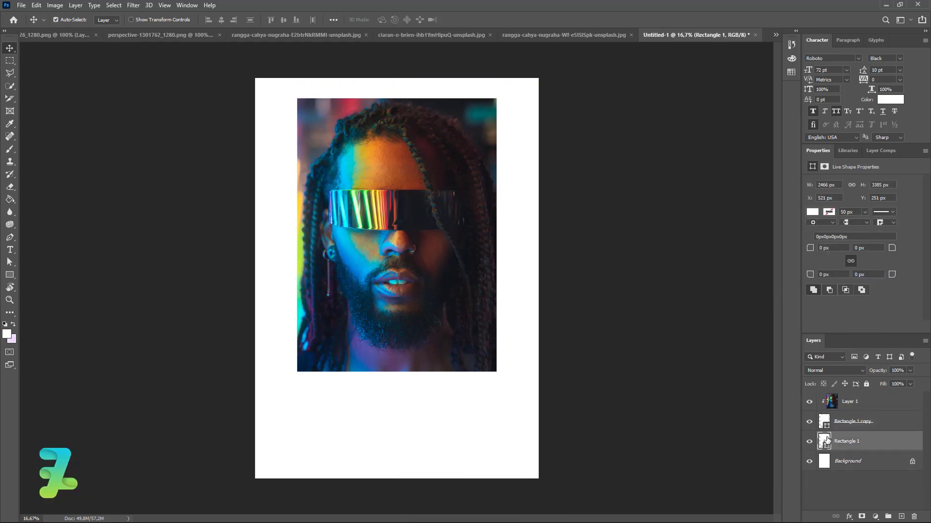
click(812, 212)
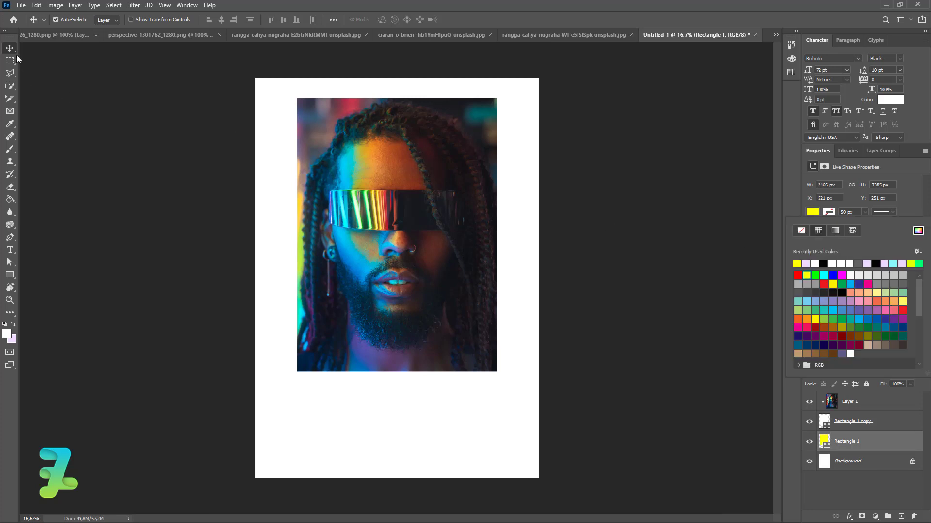
click(291, 189)
drag(412, 223, 413, 311)
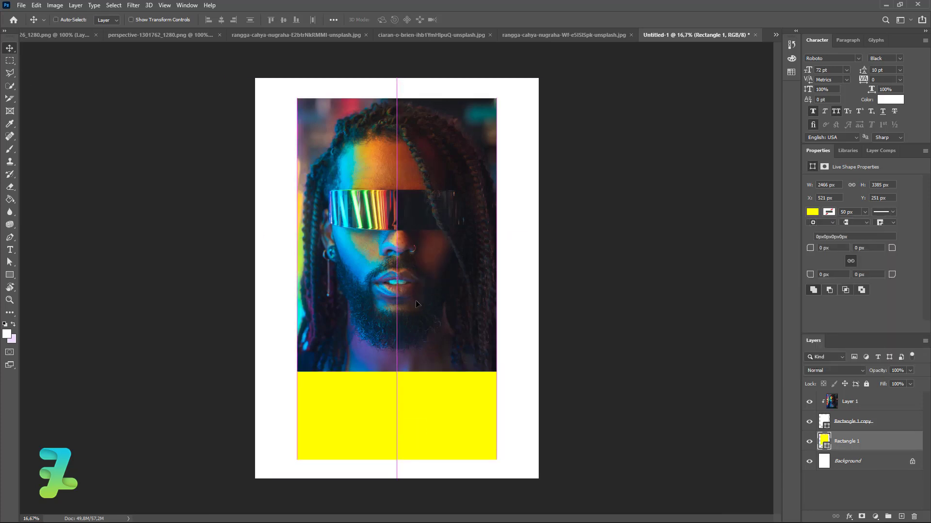
- Halve the yellow rectangle's height, move its layer above the photo, and halve its width
key(ctrl+t)
mouse_move(397, 185)
mouse_down()
mouse_move(371, 377)
mouse_move(372, 370)
mouse_up()
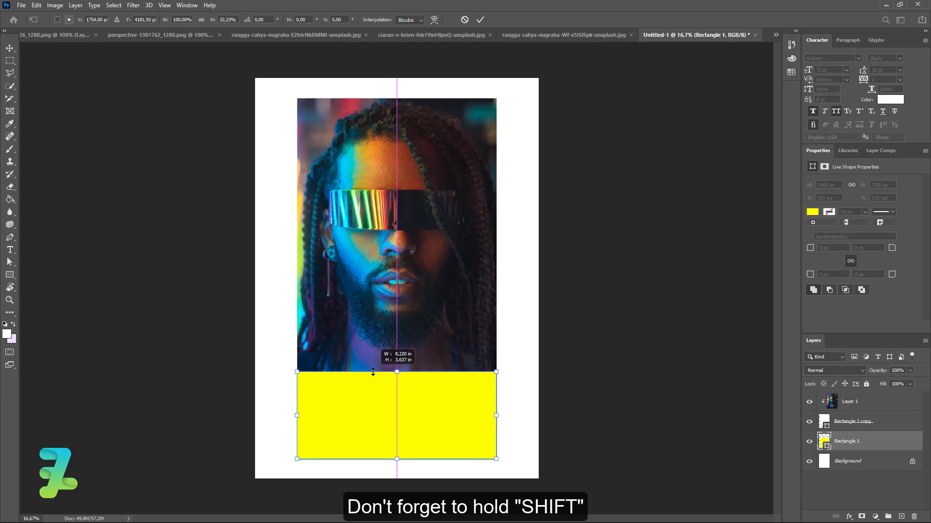
drag(398, 457, 386, 343)
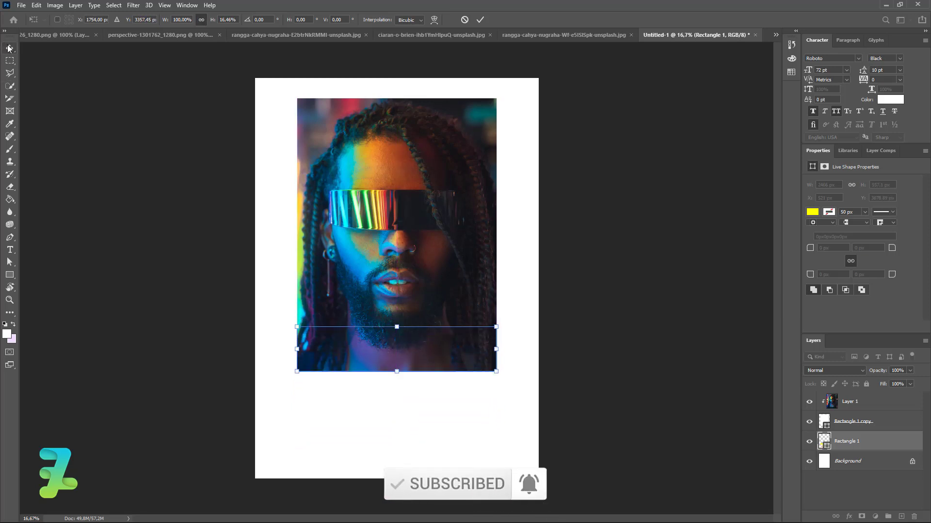
key(Return)
drag(828, 442, 846, 397)
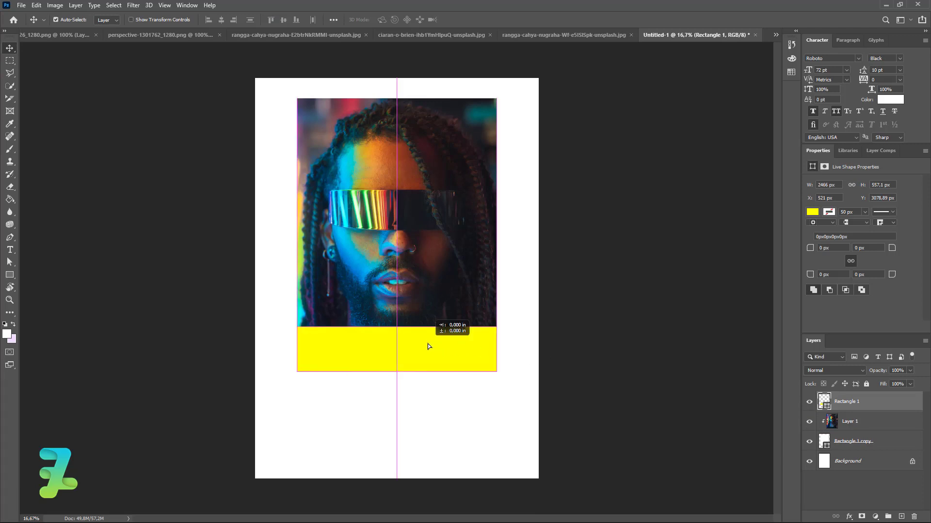
key(ctrl+t)
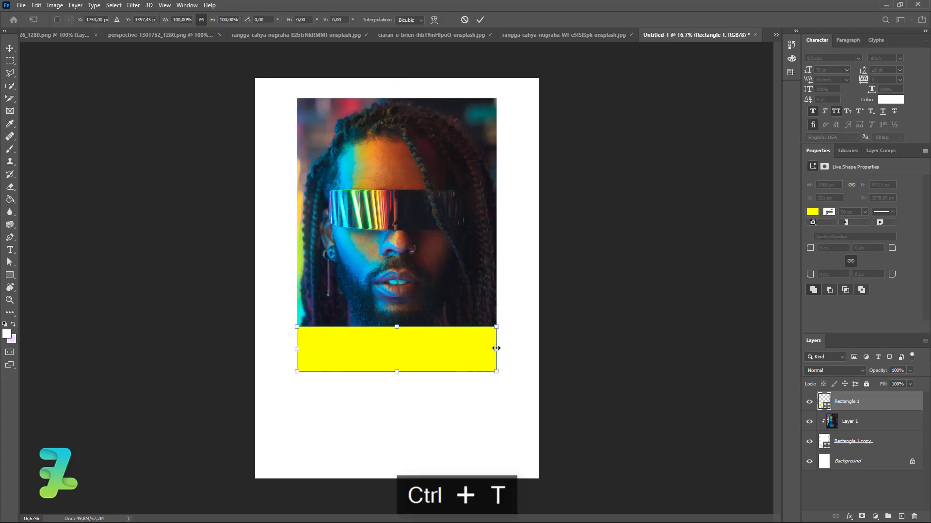
drag(496, 348, 400, 352)
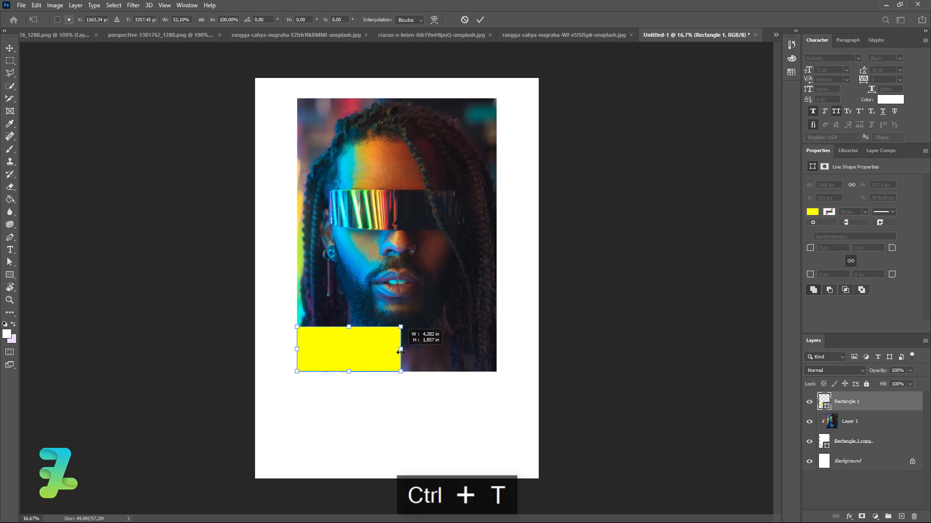
click(10, 48)
- Duplicate the yellow rectangle and slide the copy onto the right half of the strip
key(ctrl+j)
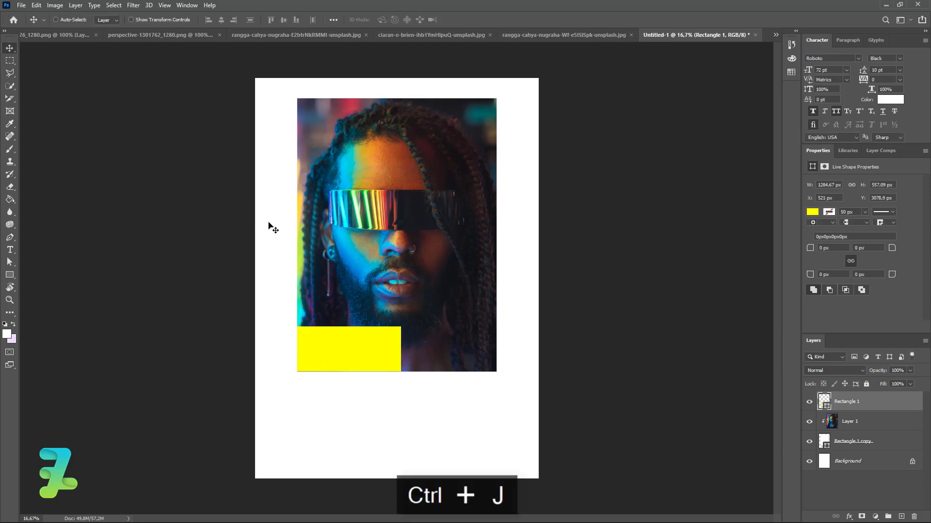
drag(342, 337, 435, 338)
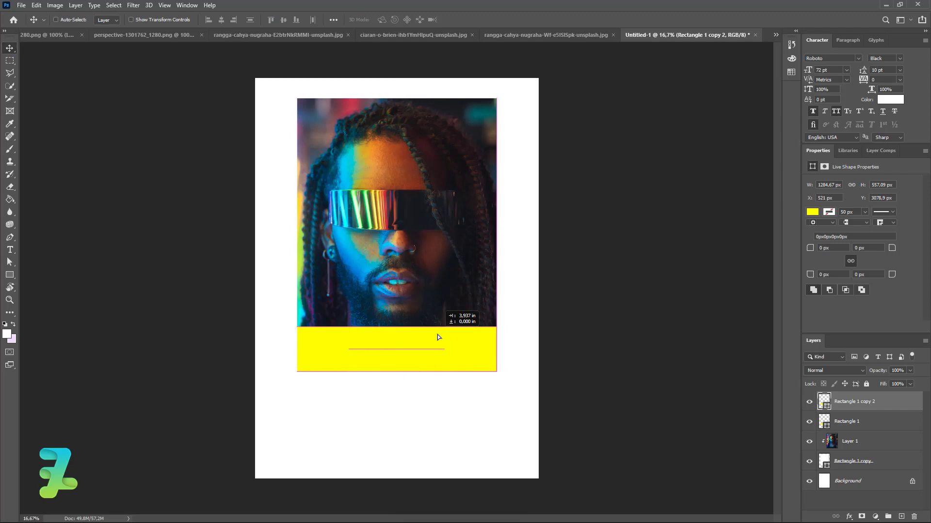
drag(434, 338, 446, 330)
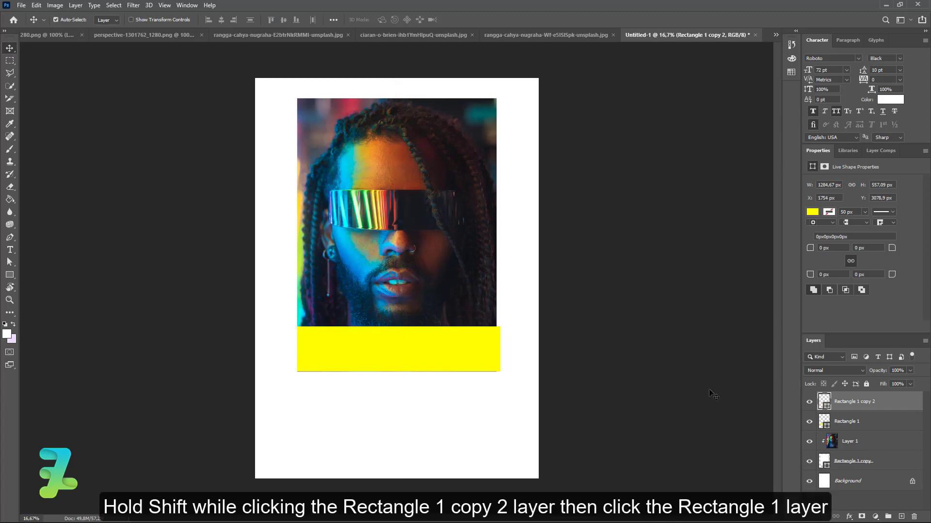
- Scale both yellow rectangles together to fit the photo's width
shift+click(824, 422)
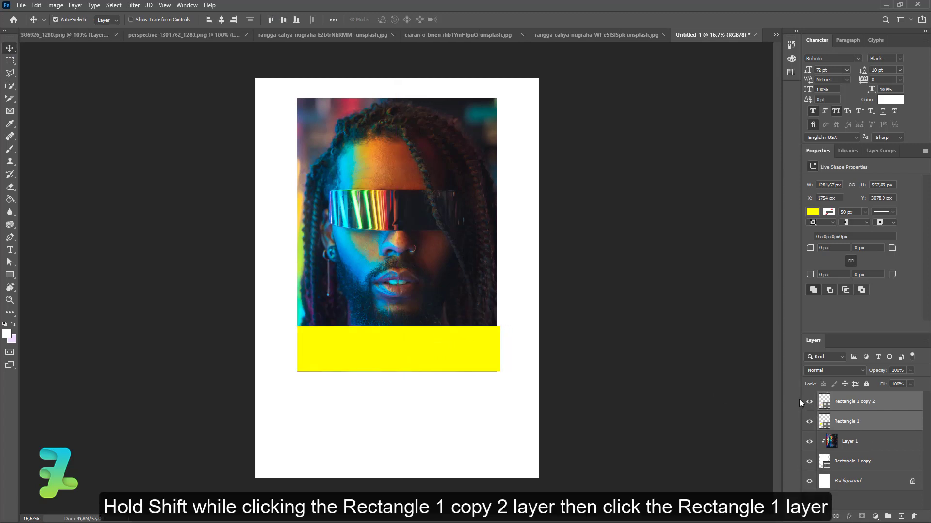
key(ctrl+t)
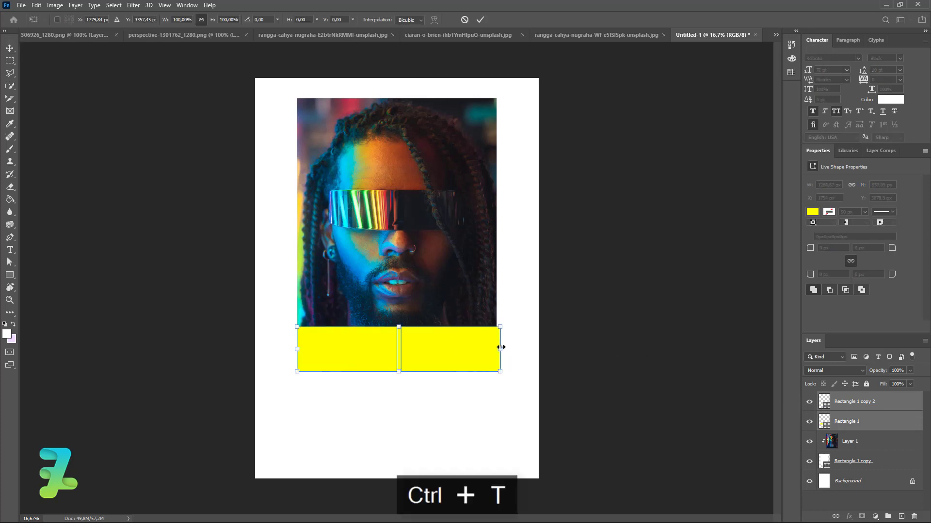
drag(500, 347, 497, 317)
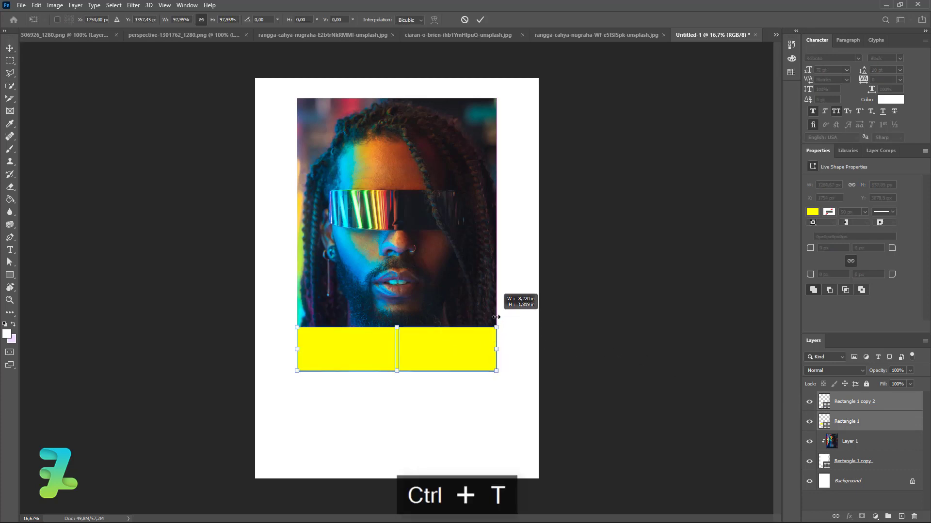
key(ctrl+z)
drag(499, 347, 494, 349)
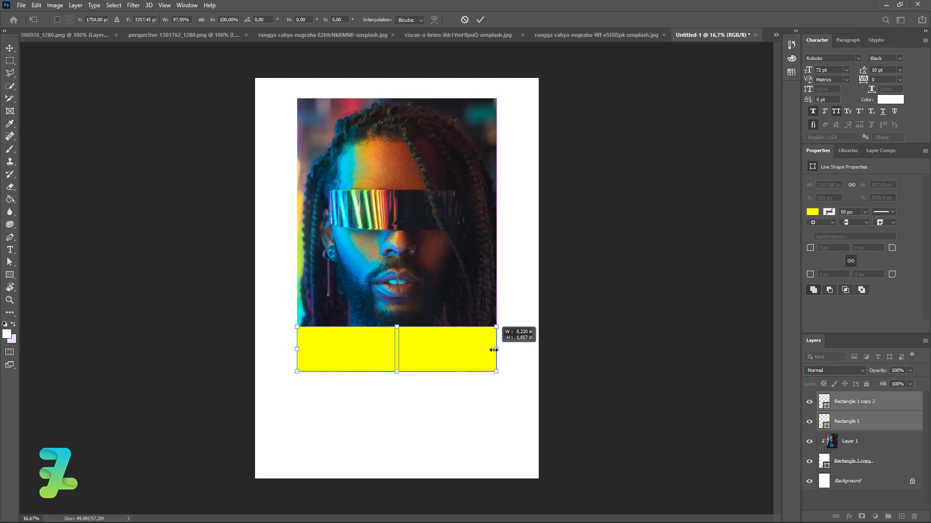
click(9, 47)
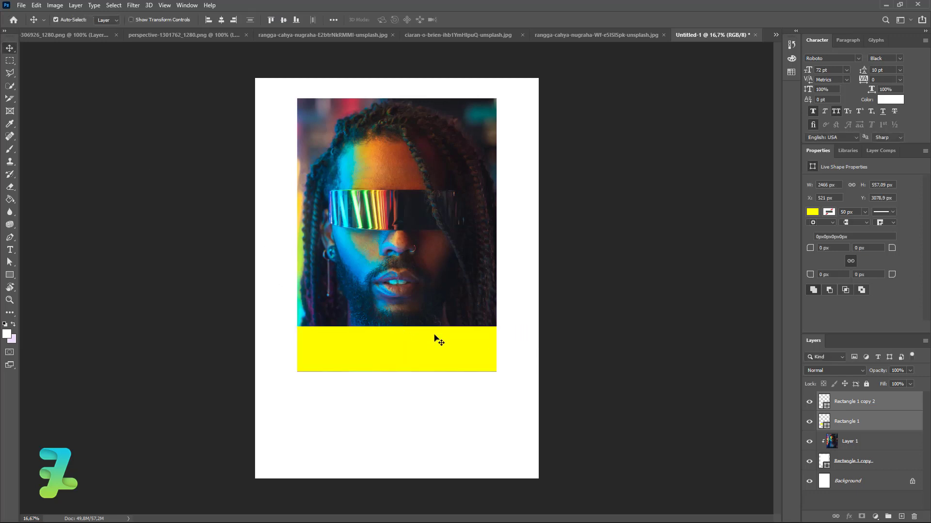
drag(431, 331, 446, 327)
key(ctrl+z)
- Nudge the right rectangle and resize the pair to end at the photo's right edge
click(817, 403)
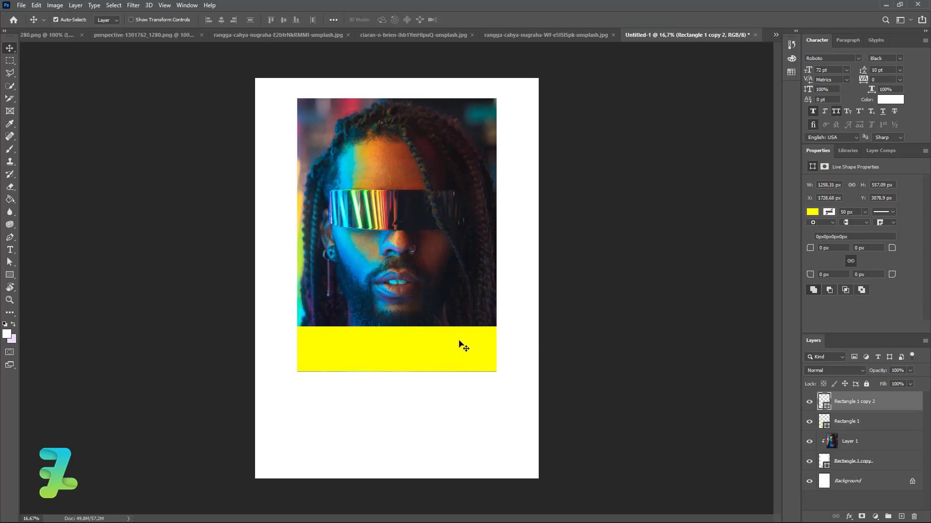
drag(462, 349, 466, 349)
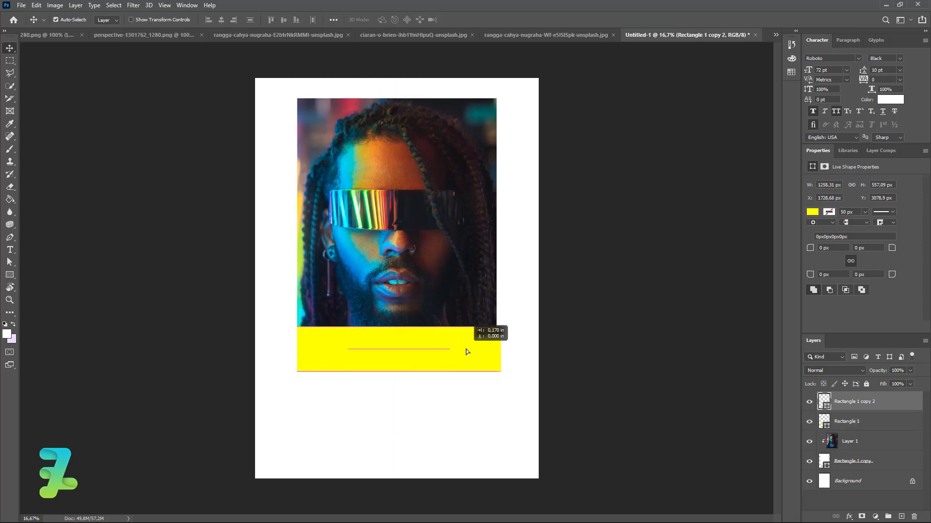
drag(467, 349, 468, 348)
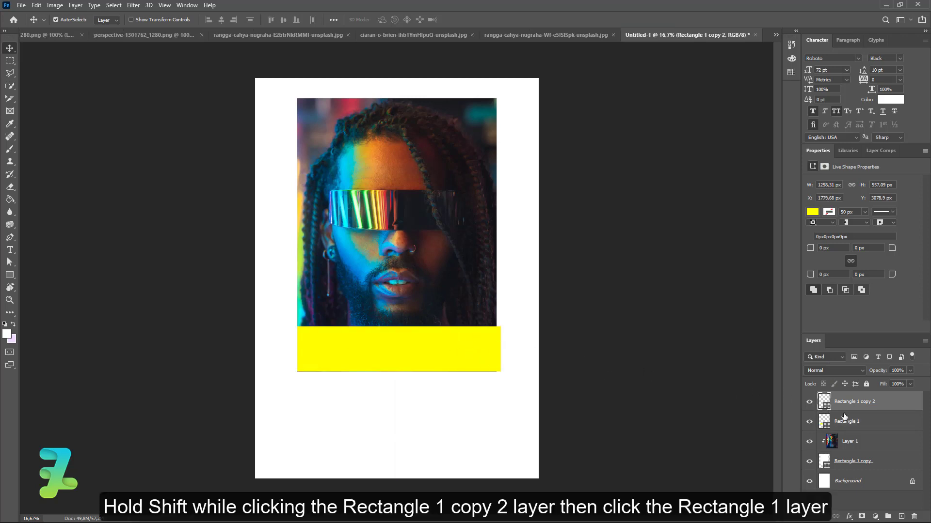
shift+click(867, 425)
key(ctrl+t)
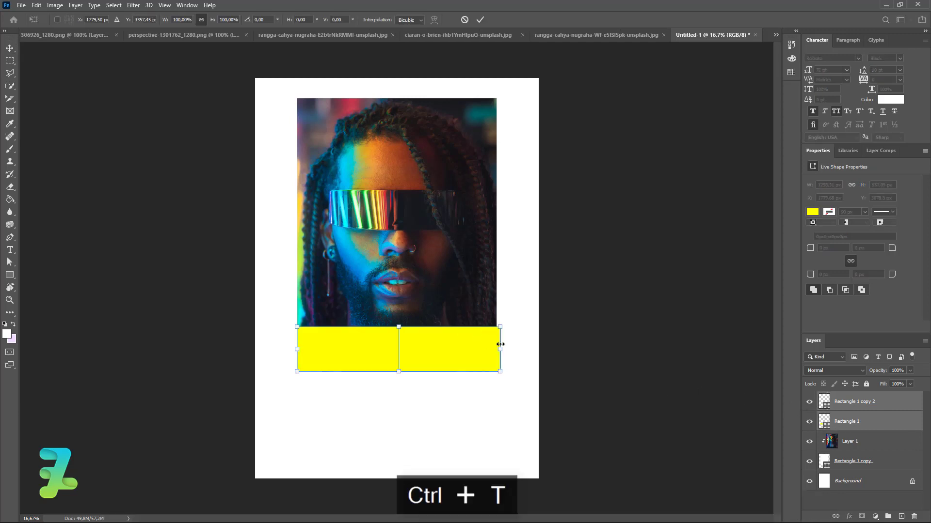
drag(501, 347, 496, 347)
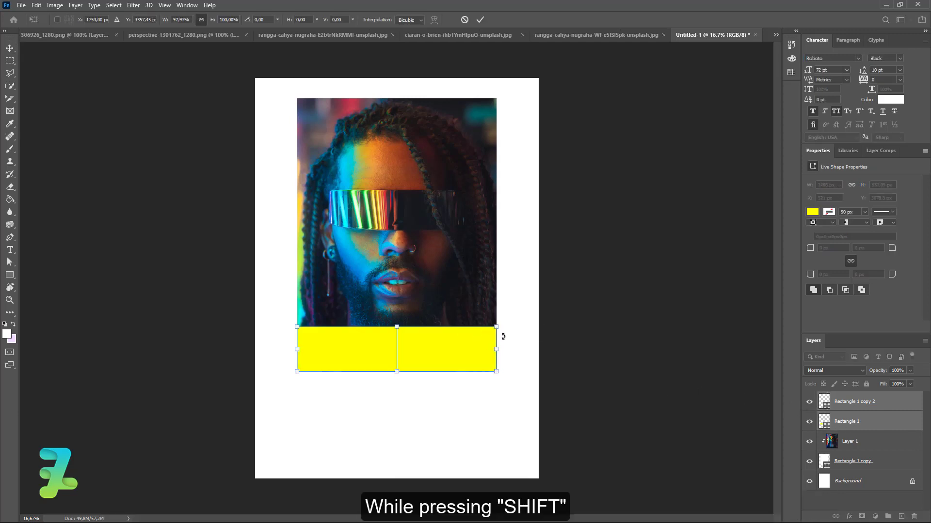
click(13, 52)
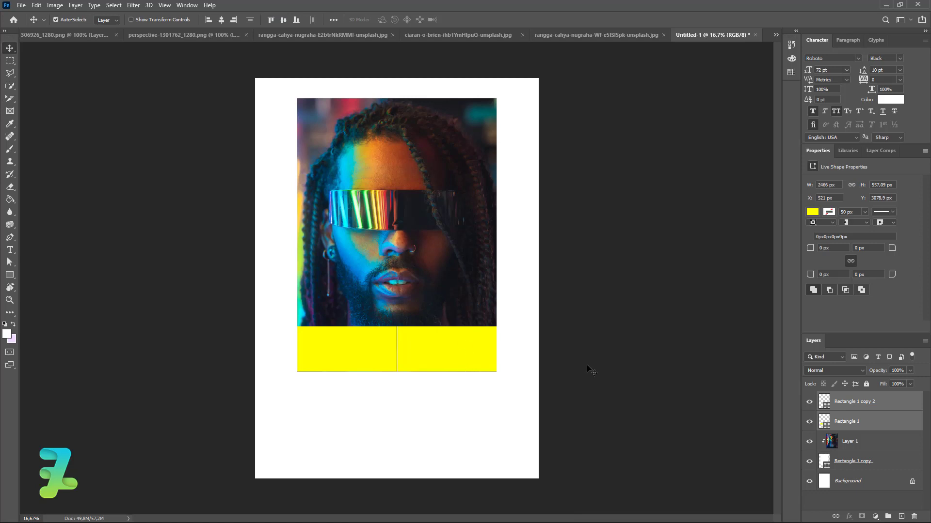
click(601, 372)
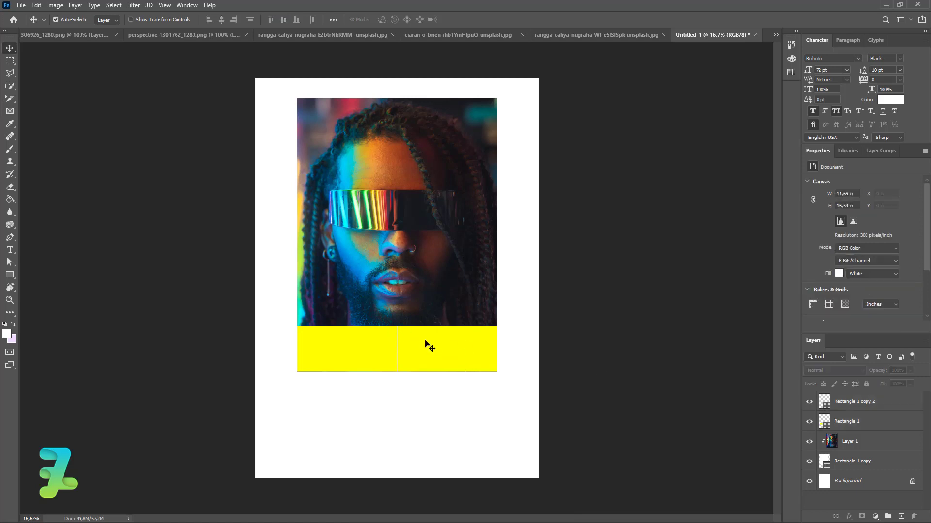
click(810, 404)
- Bring the night-street photo into the poster and clip it to the right rectangle
click(544, 32)
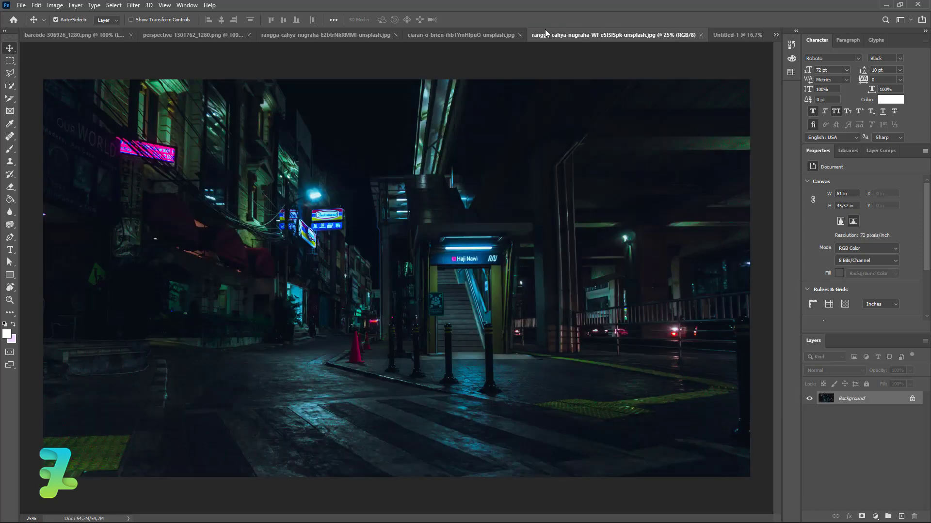
right_click(549, 33)
click(568, 83)
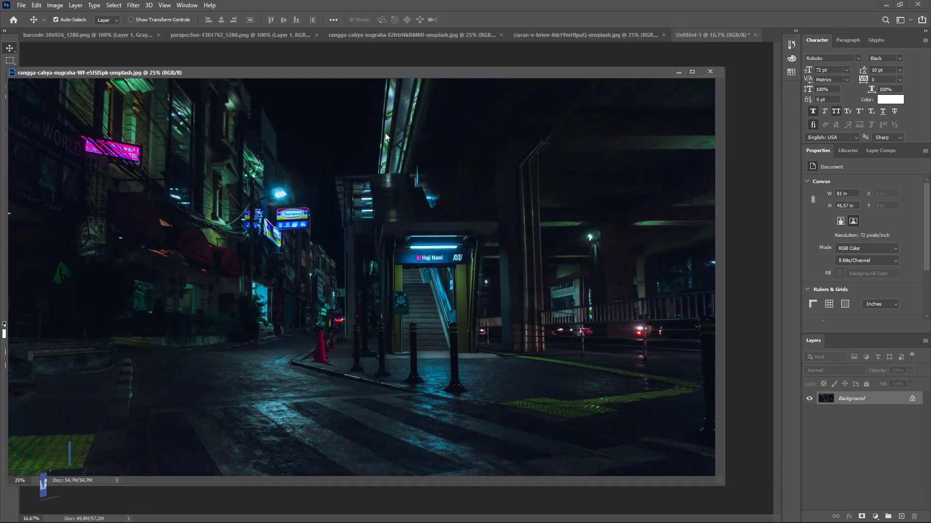
drag(420, 35, 332, 383)
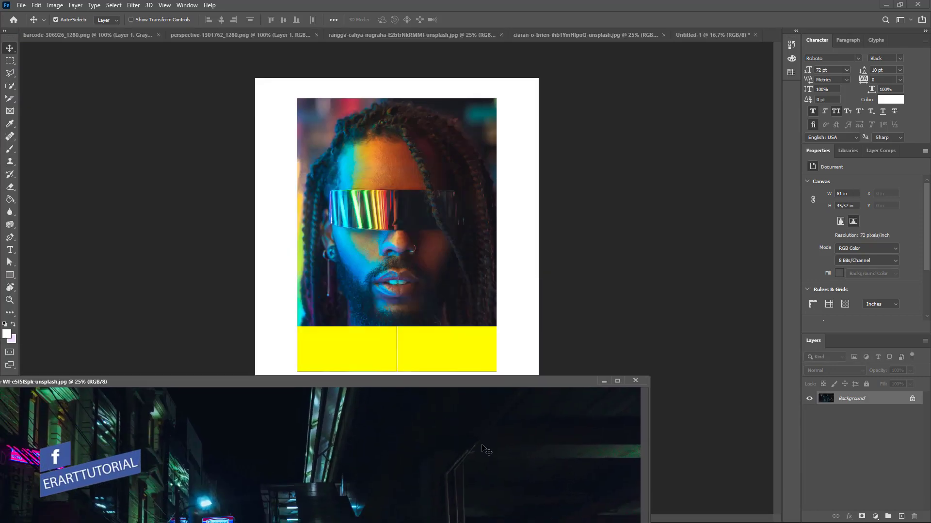
drag(417, 331, 509, 349)
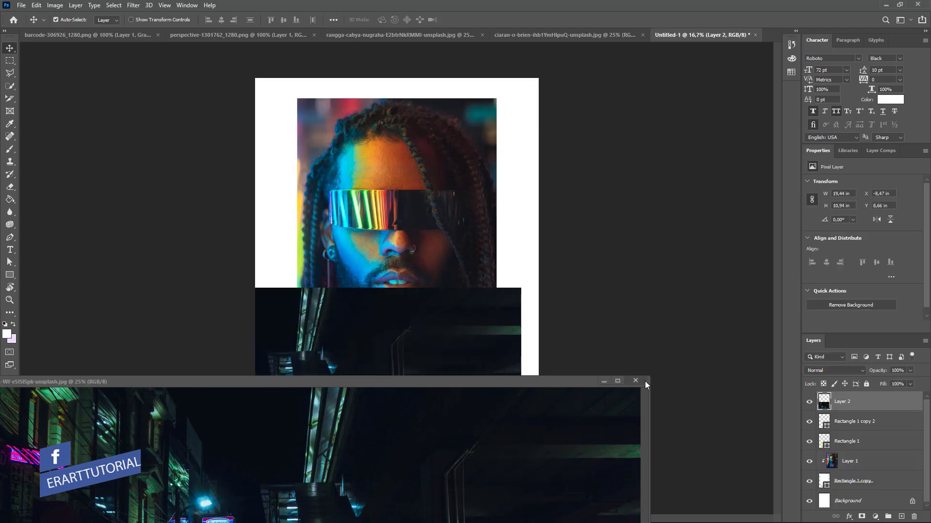
click(635, 381)
right_click(863, 401)
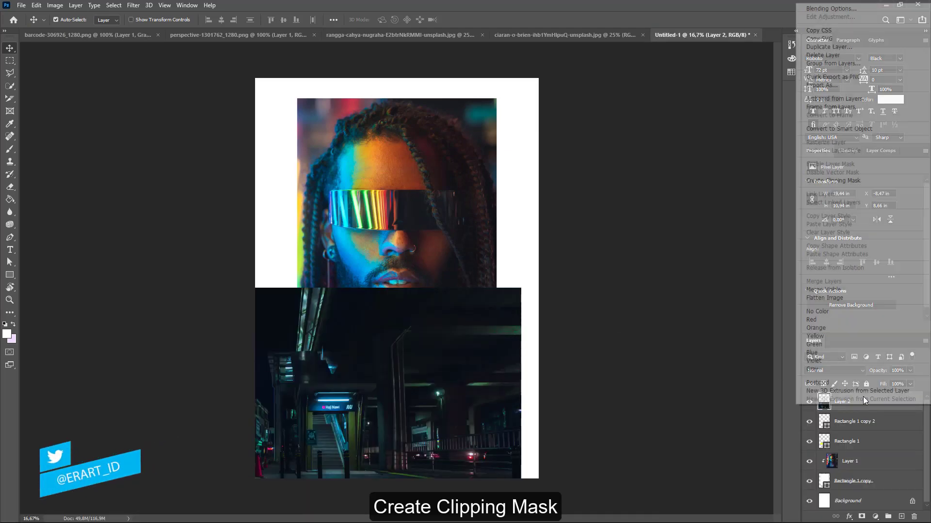
click(828, 181)
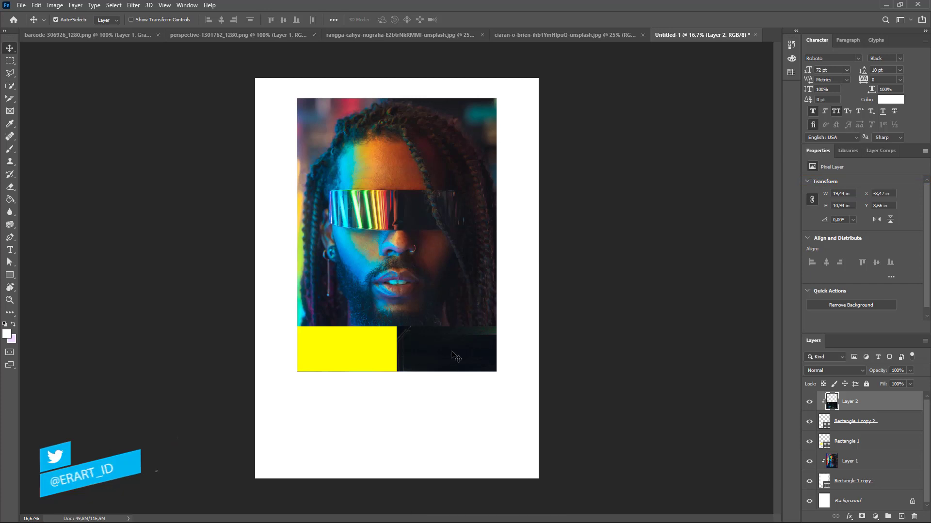
- Shrink the night-street photo to about a third and position it over the right strip
drag(421, 253, 559, 286)
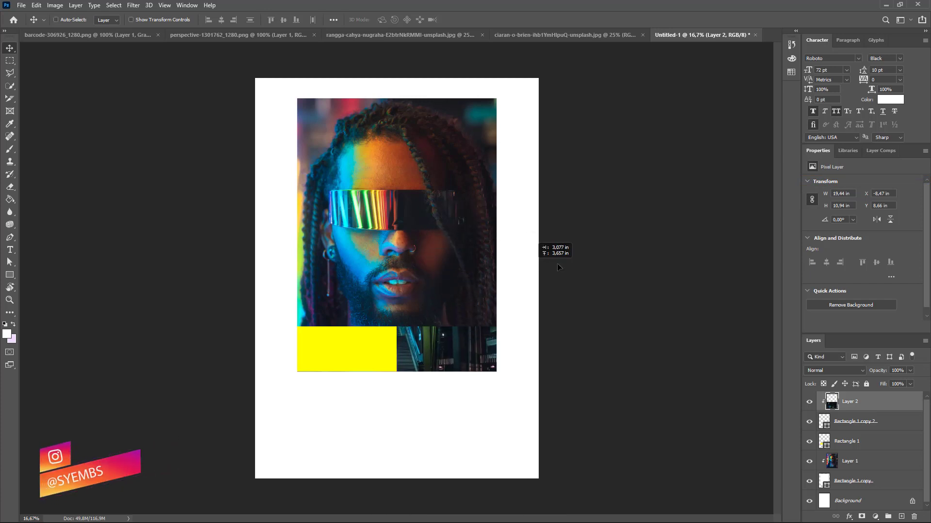
key(ctrl+t)
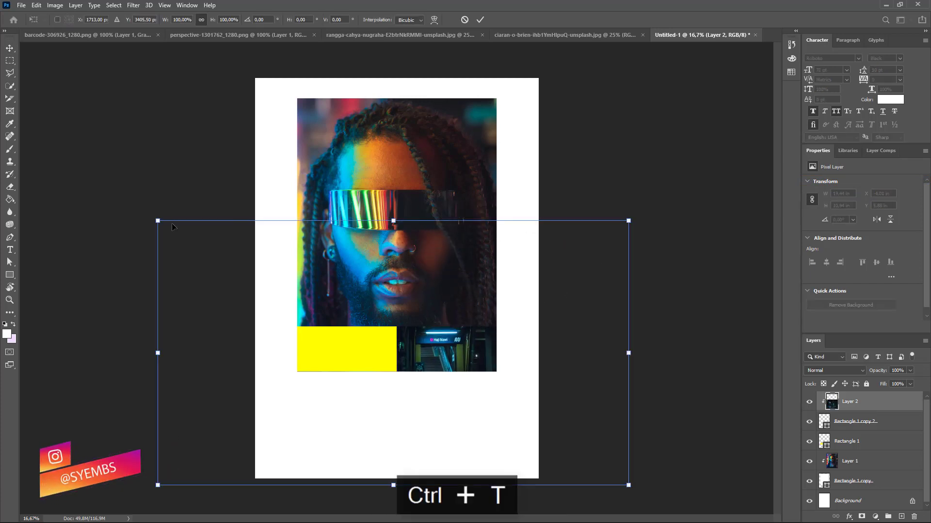
drag(157, 221, 318, 310)
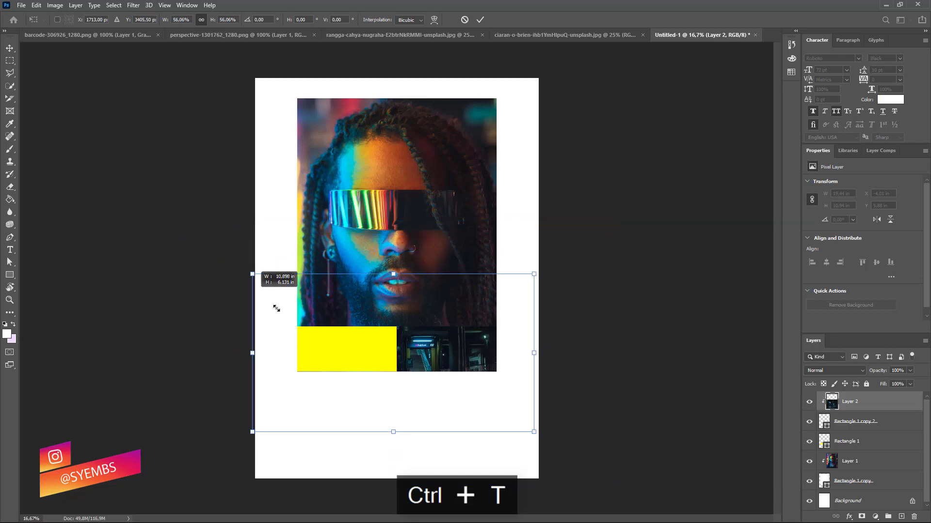
drag(416, 345, 446, 344)
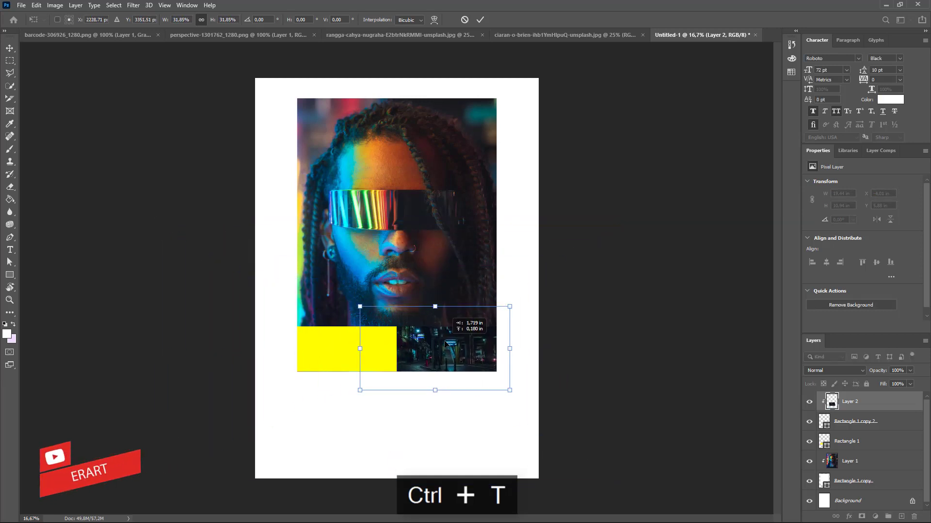
key(Return)
right_click(9, 48)
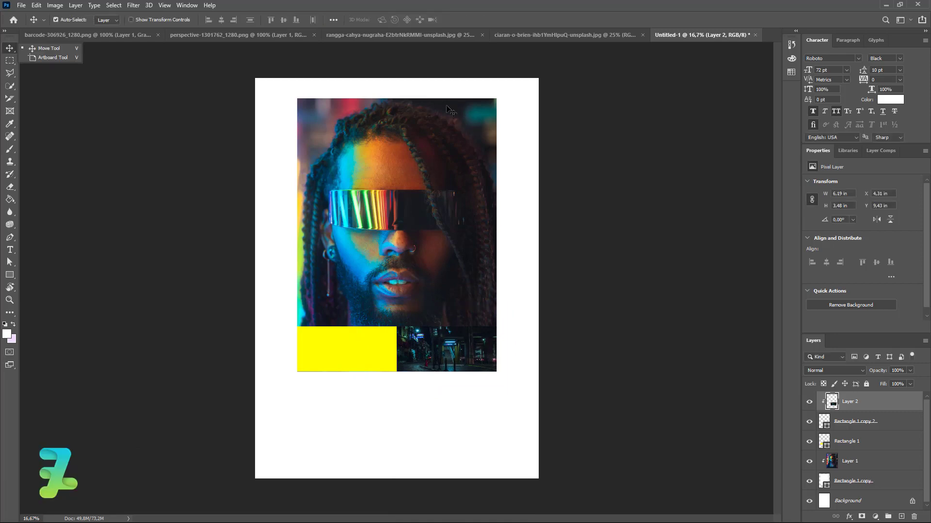
- Bring the second street photo in as Layer 3 and clip it to the left rectangle
click(365, 37)
right_click(365, 37)
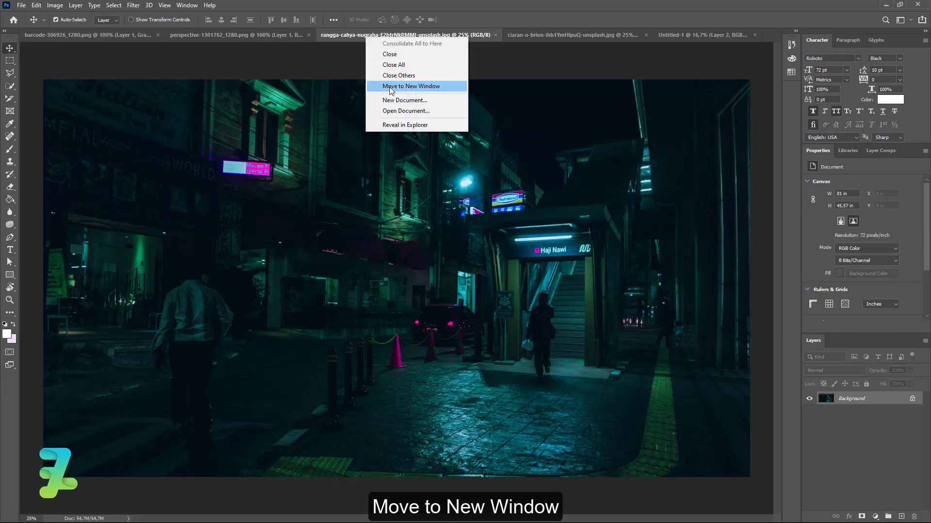
click(391, 87)
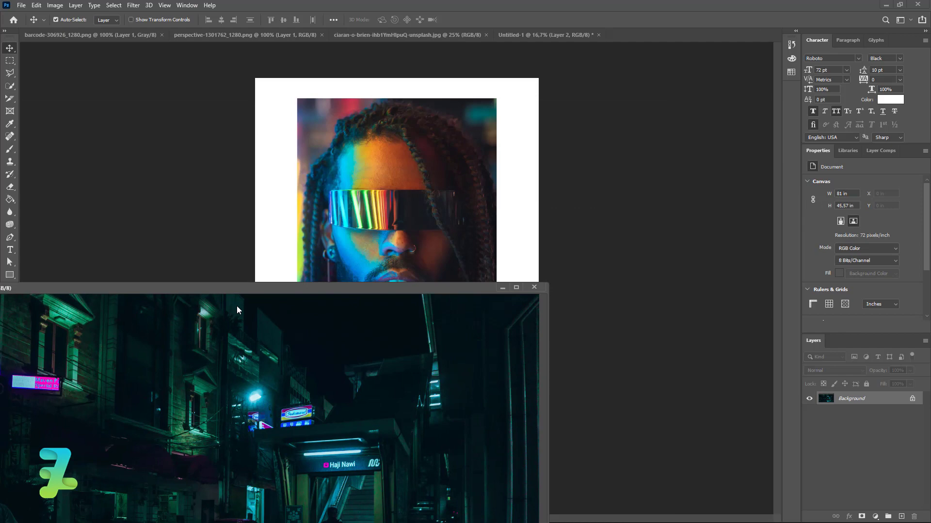
drag(440, 33, 211, 346)
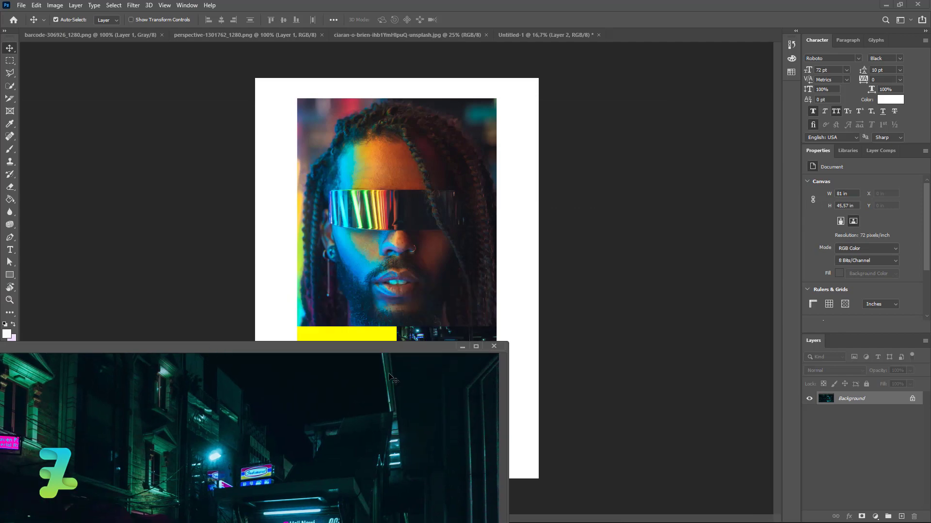
mouse_move(388, 390)
mouse_down()
mouse_move(477, 320)
mouse_move(336, 253)
mouse_up()
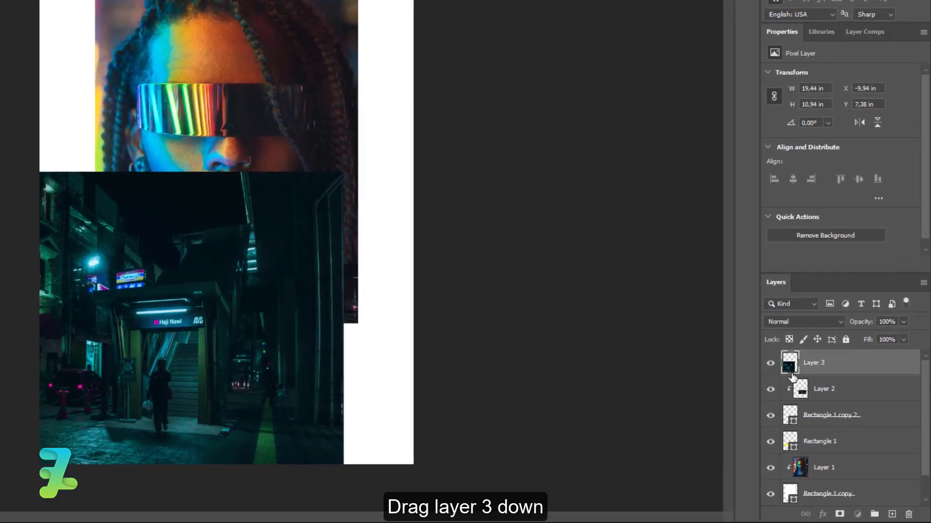
drag(791, 376, 800, 432)
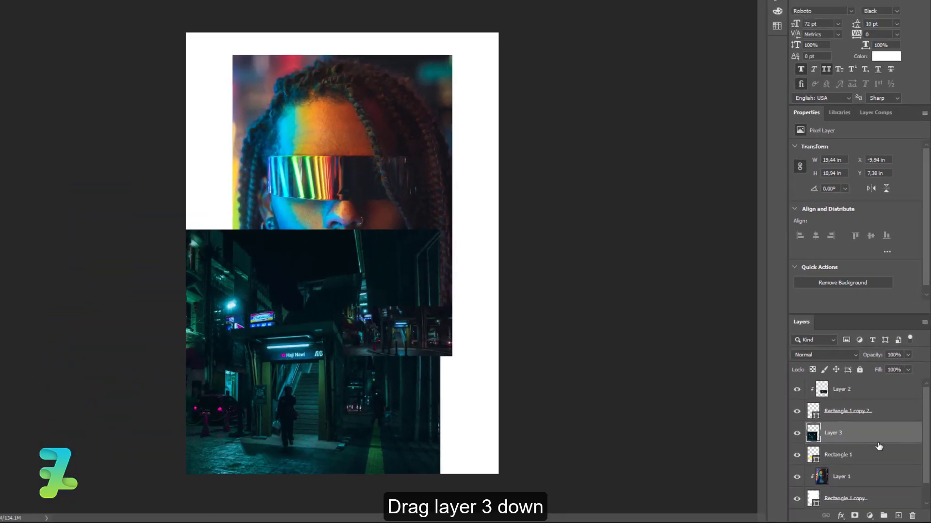
right_click(858, 453)
click(845, 222)
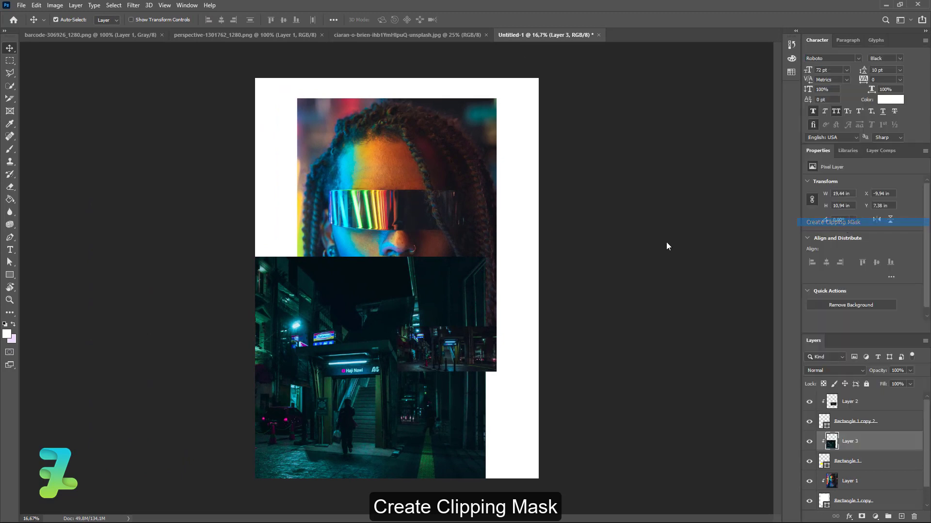
- Scale and position the street photo to fill the left half of the strip
key(ctrl+t)
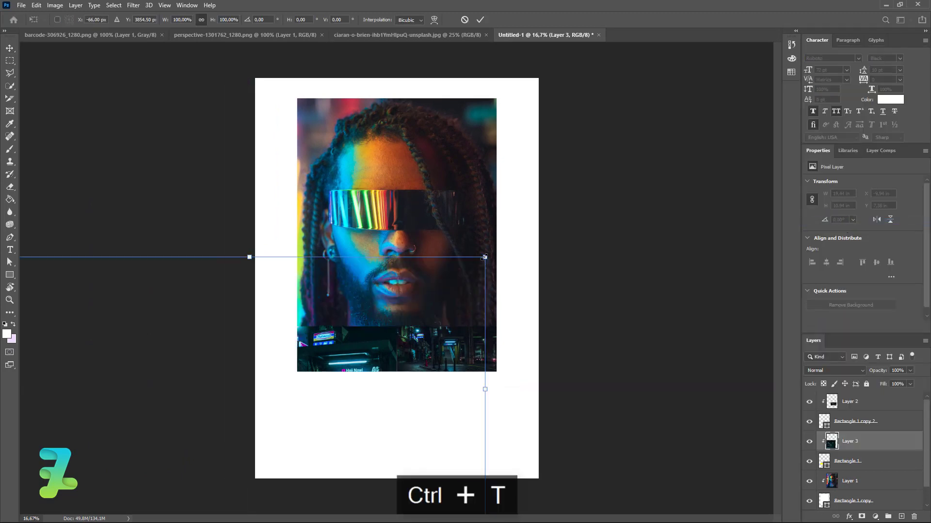
mouse_move(485, 257)
mouse_down()
mouse_move(341, 336)
mouse_move(363, 349)
mouse_move(385, 330)
mouse_up()
drag(239, 407, 266, 380)
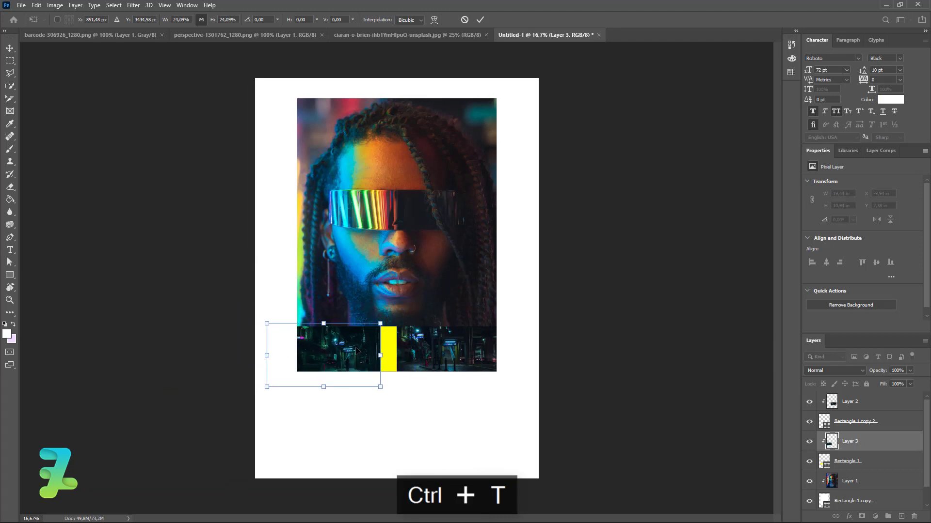
drag(356, 350, 374, 345)
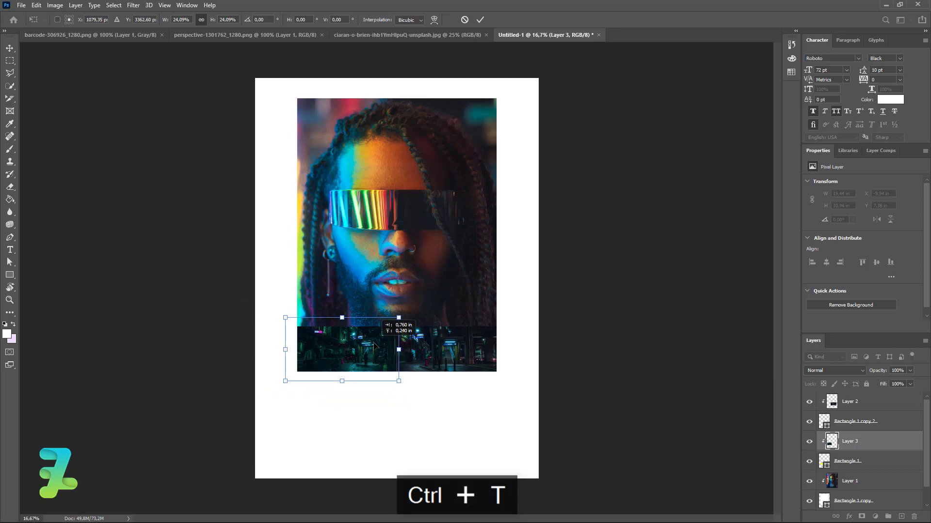
click(10, 48)
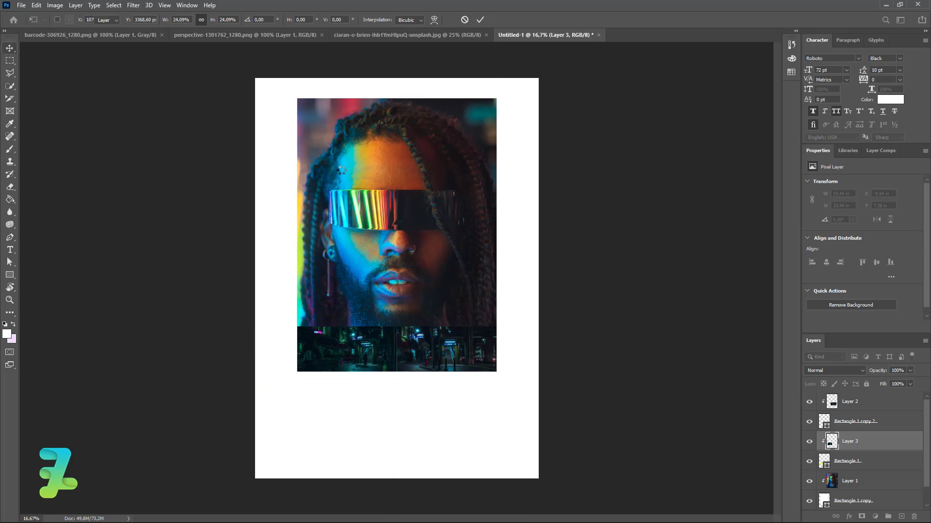
click(442, 273)
scroll(832, 475, down, 1)
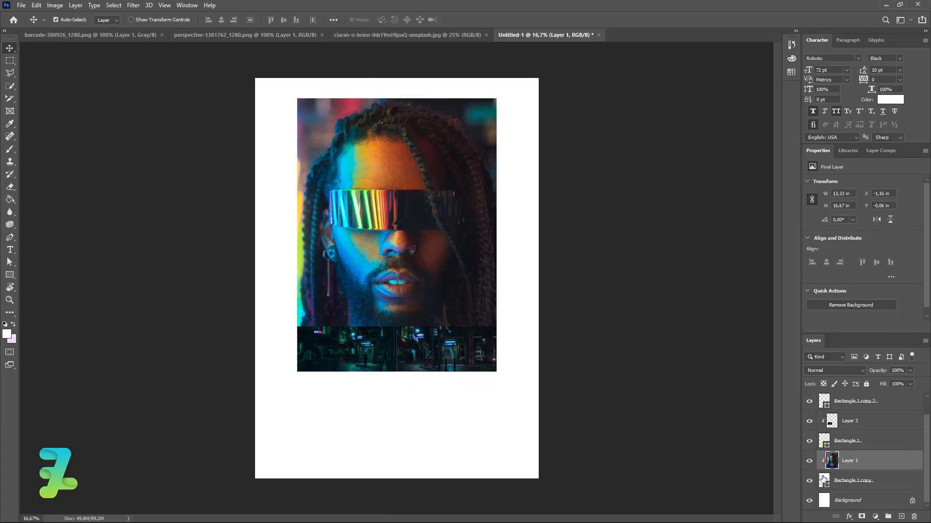
- Duplicate Rectangle 1 copy and fill the original with yellow
click(842, 483)
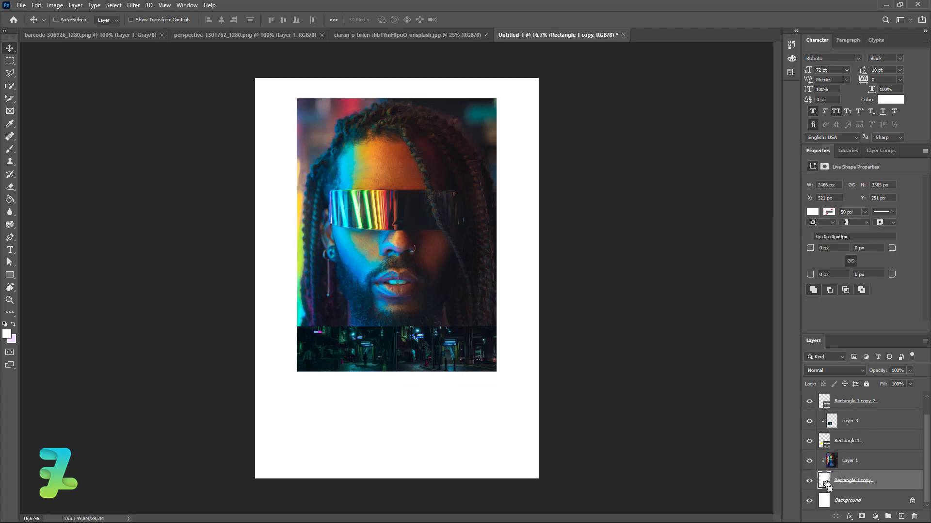
key(ctrl+j)
click(827, 501)
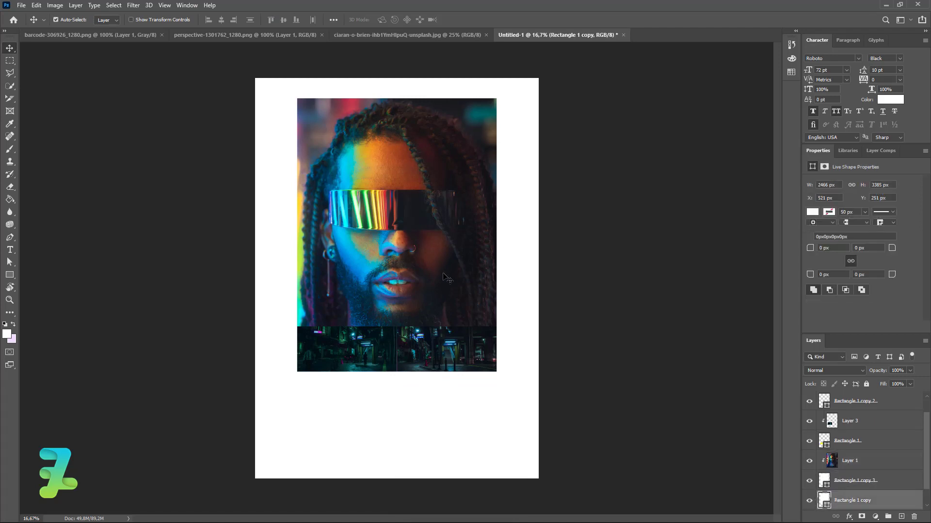
click(813, 214)
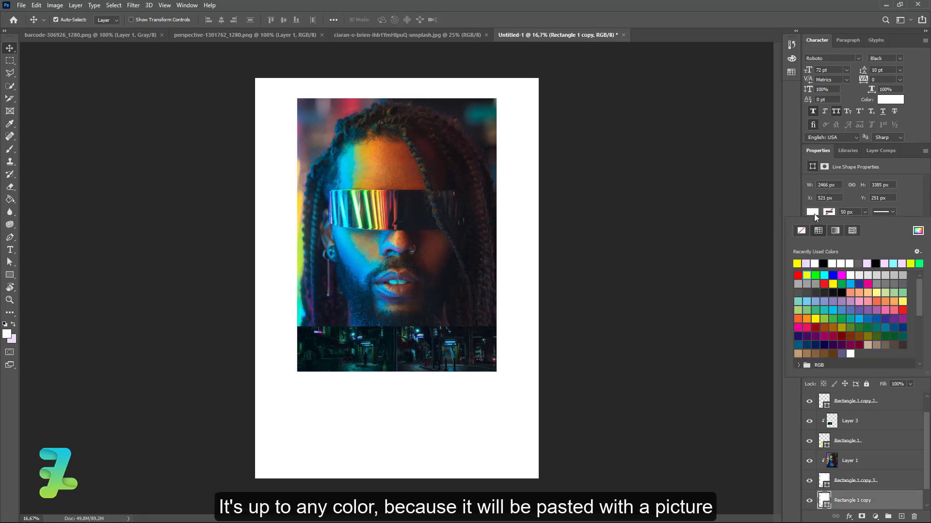
click(797, 264)
scroll(821, 439, down, 1)
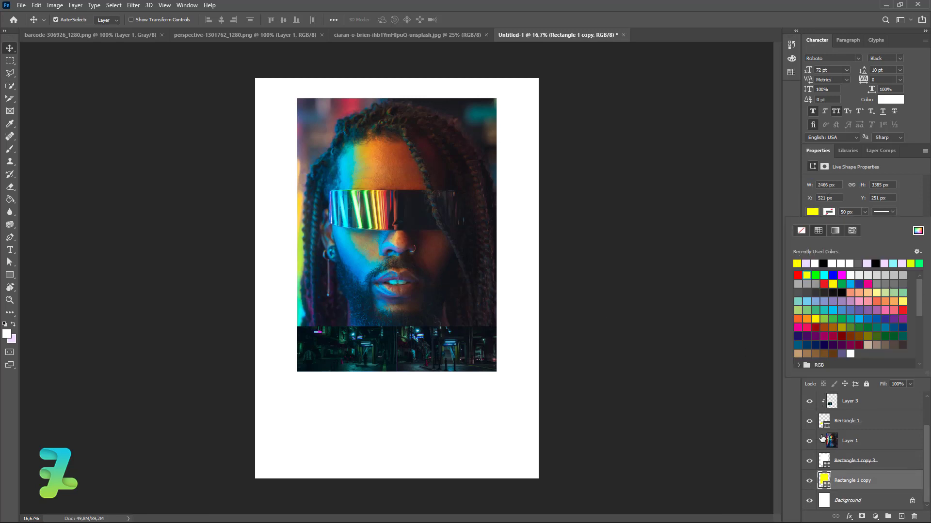
click(824, 479)
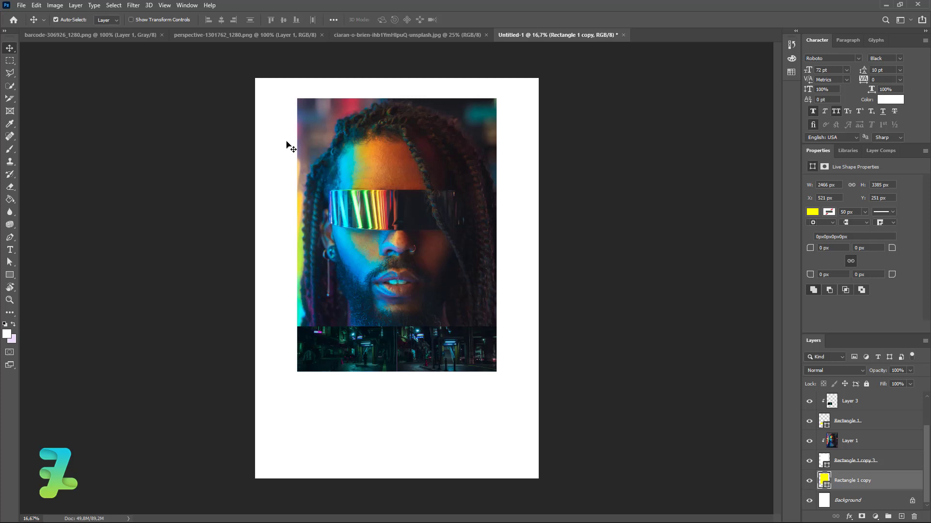
key(ctrl)
- Move the yellow rectangle below the strip and shorten it to about 835 px high
drag(372, 167, 359, 271)
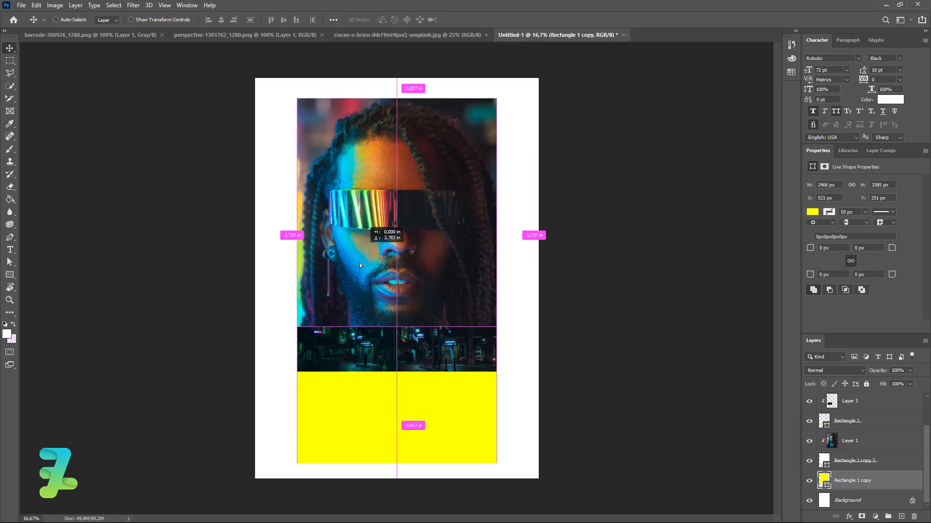
key(ctrl+t)
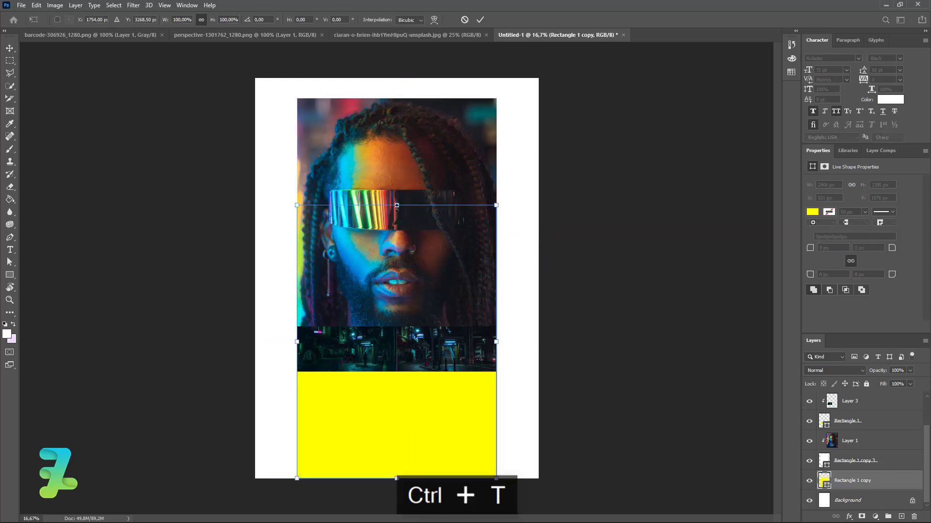
drag(396, 205, 394, 381)
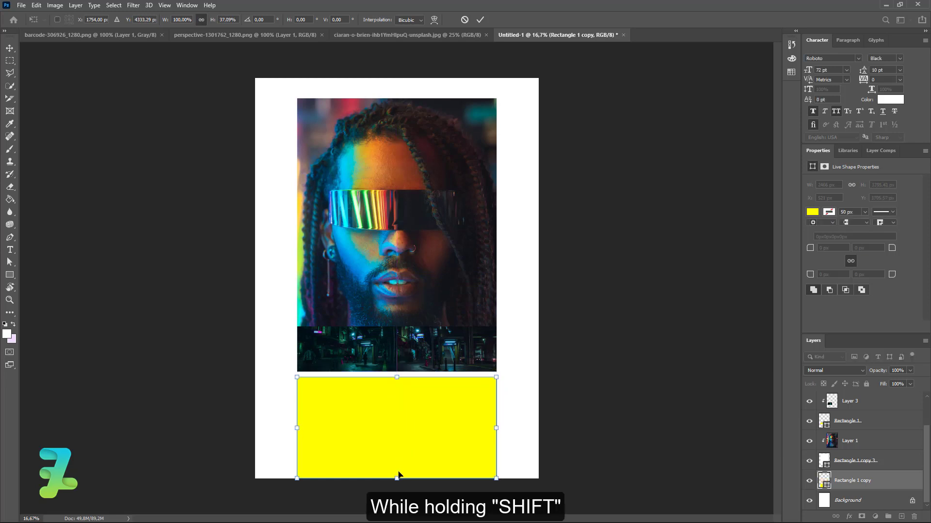
drag(397, 479, 406, 446)
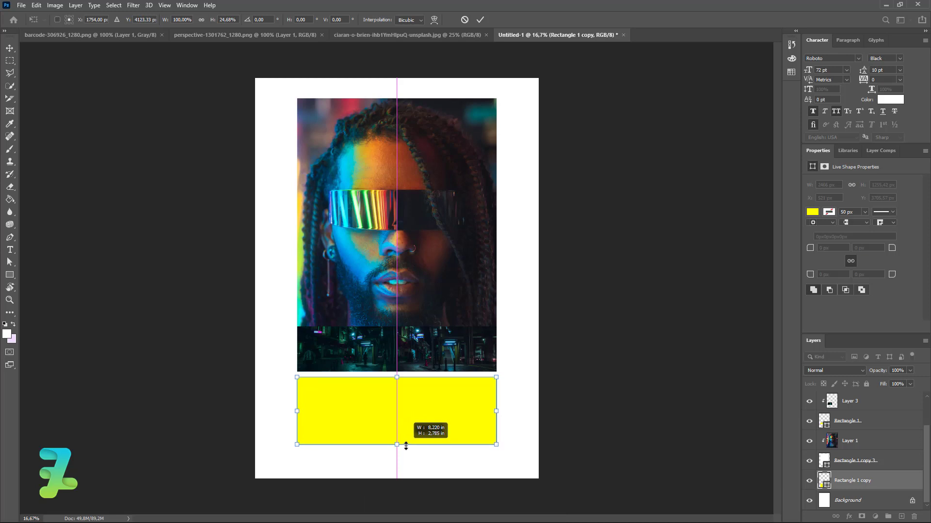
click(7, 49)
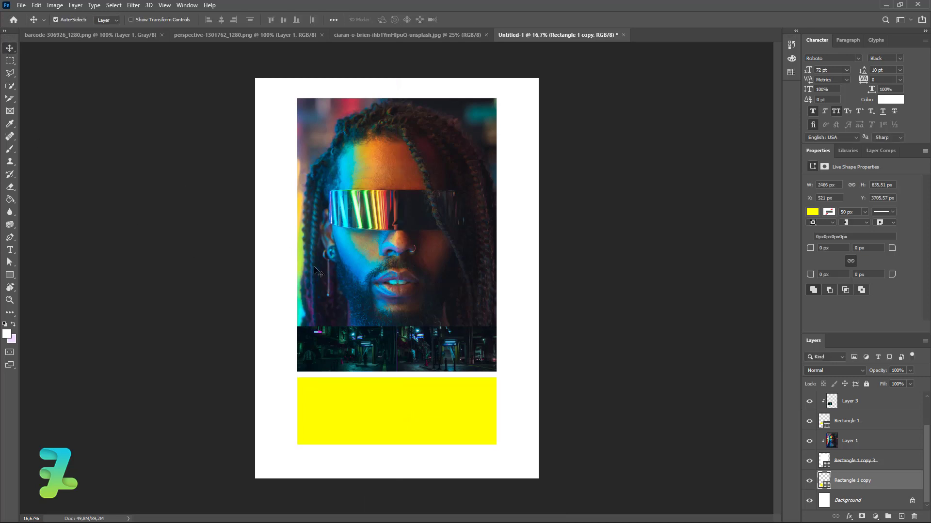
key(Up)
key(Up)
key(Up)
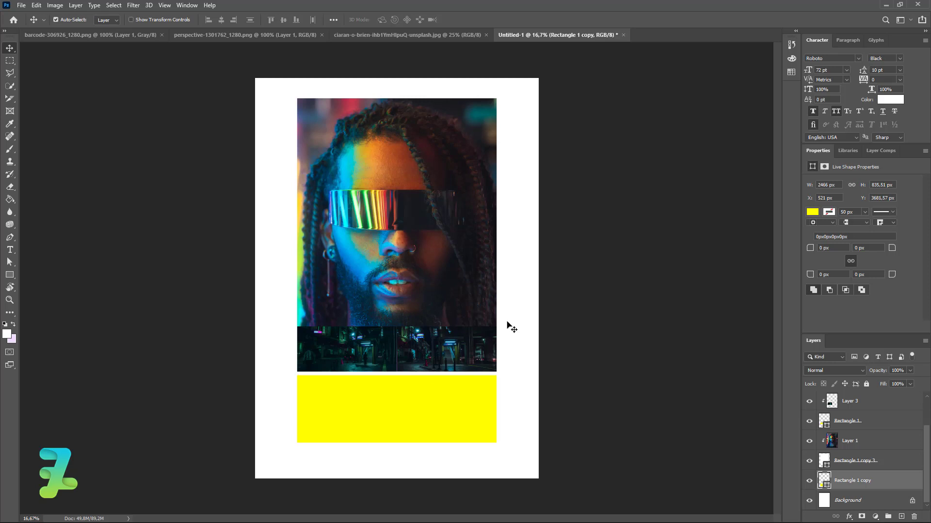
- Bring the arcade photo into the poster and clip it to the yellow panel
click(342, 36)
right_click(345, 37)
click(389, 84)
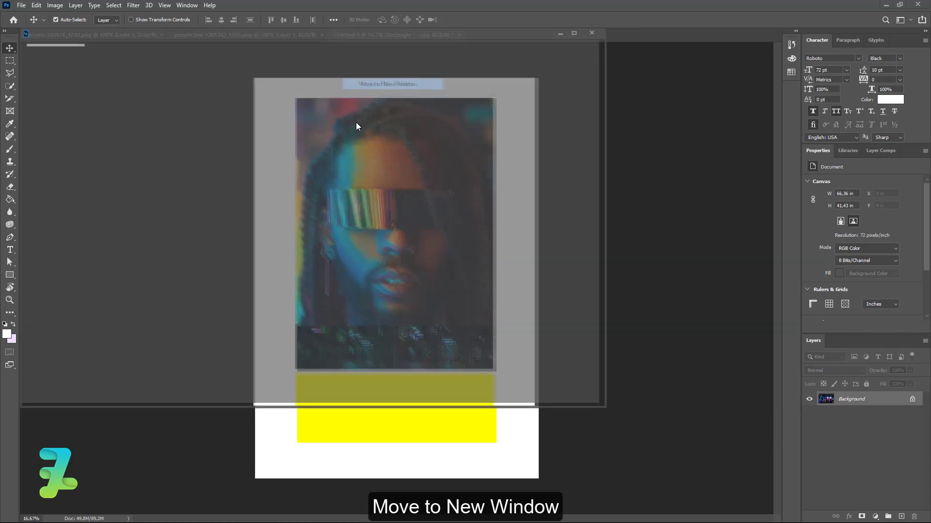
drag(434, 252, 434, 432)
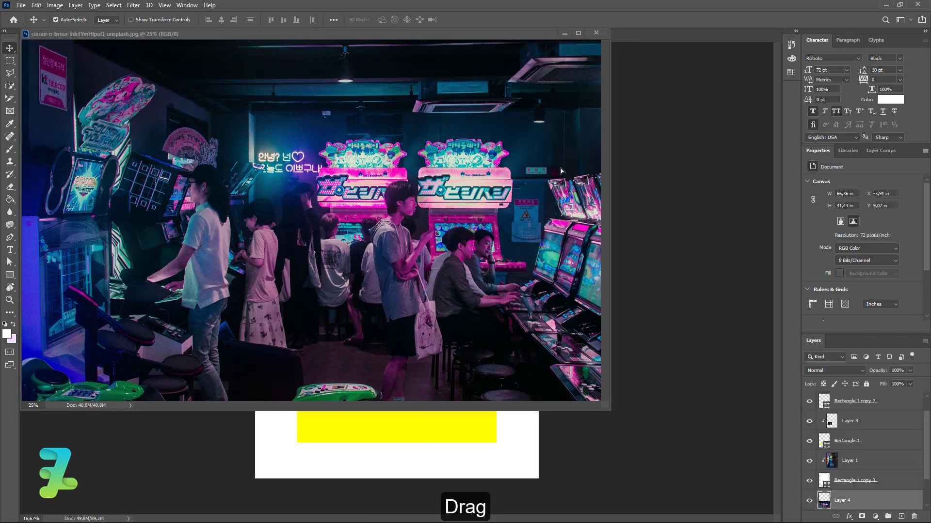
click(595, 32)
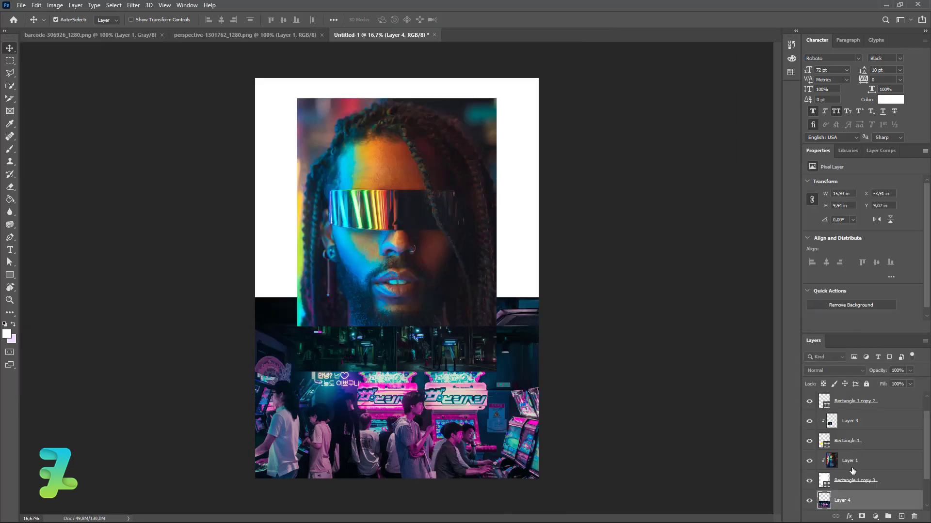
right_click(887, 504)
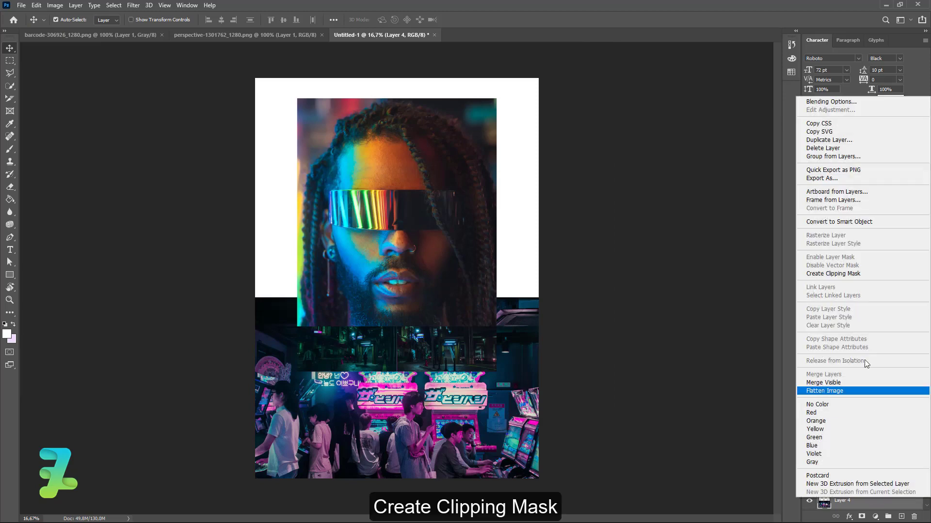
click(854, 275)
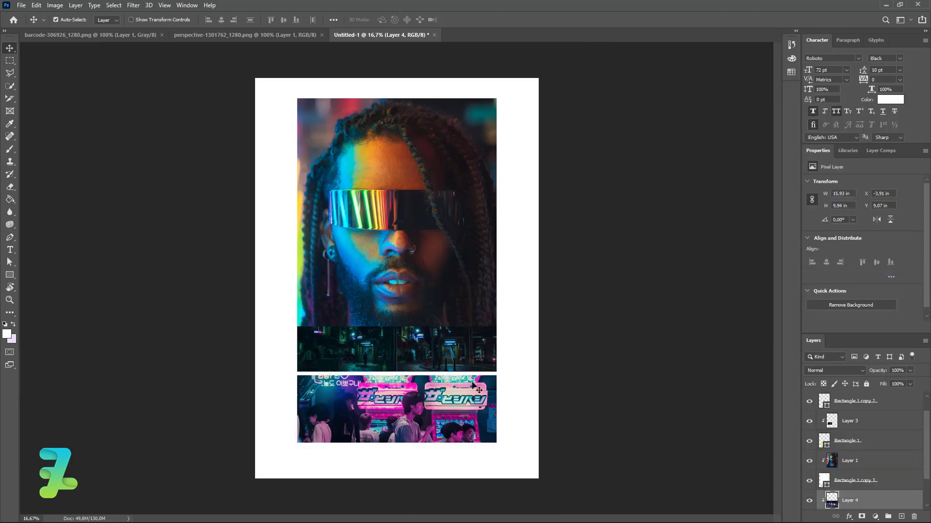
- Scale the arcade photo to about 53% and fit it into the bottom slot
key(ctrl+t)
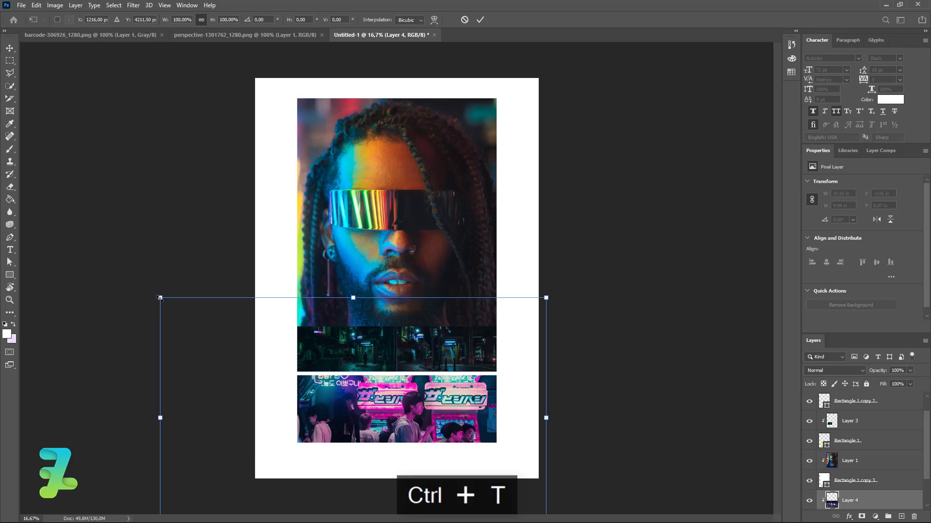
drag(160, 297, 275, 362)
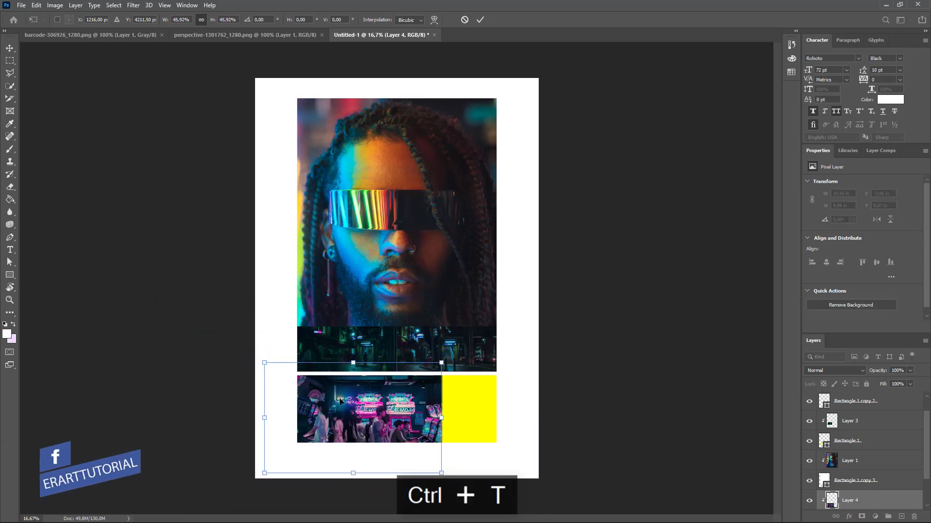
drag(358, 406, 412, 392)
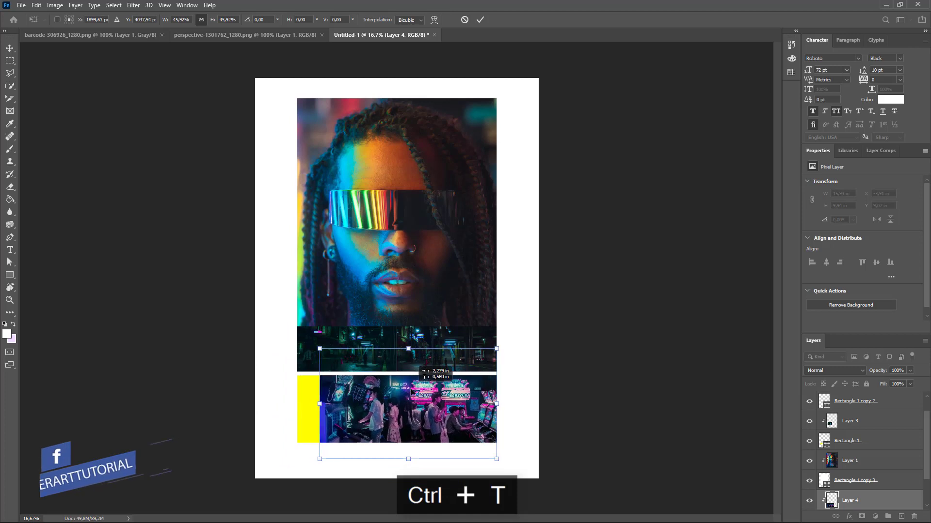
drag(319, 459, 290, 468)
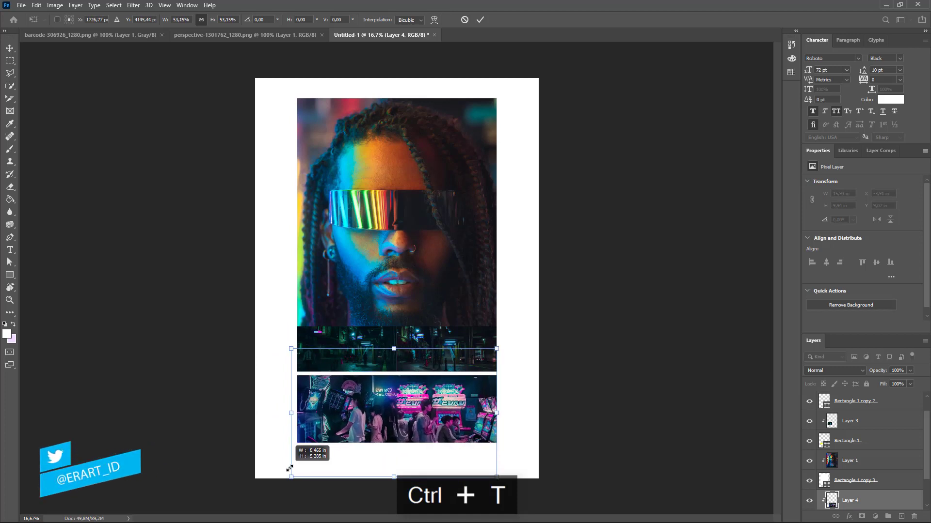
drag(377, 406, 374, 400)
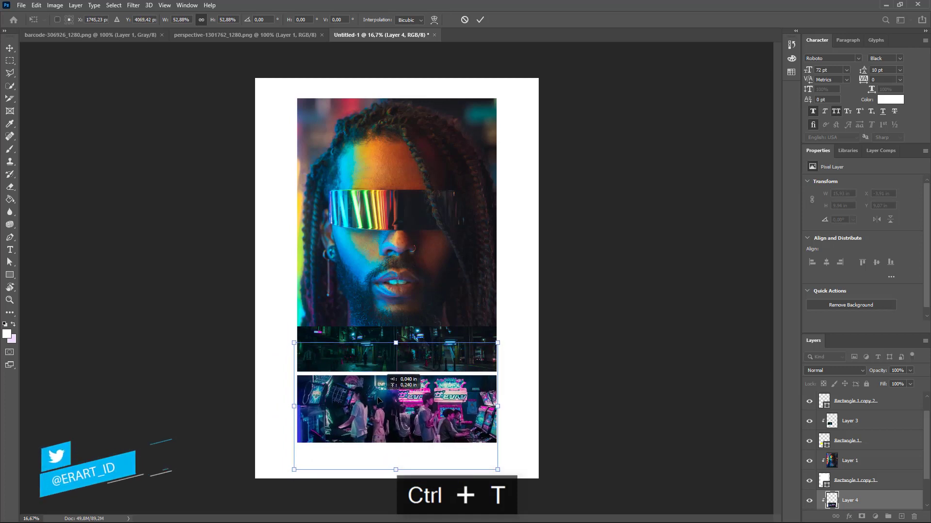
key(Return)
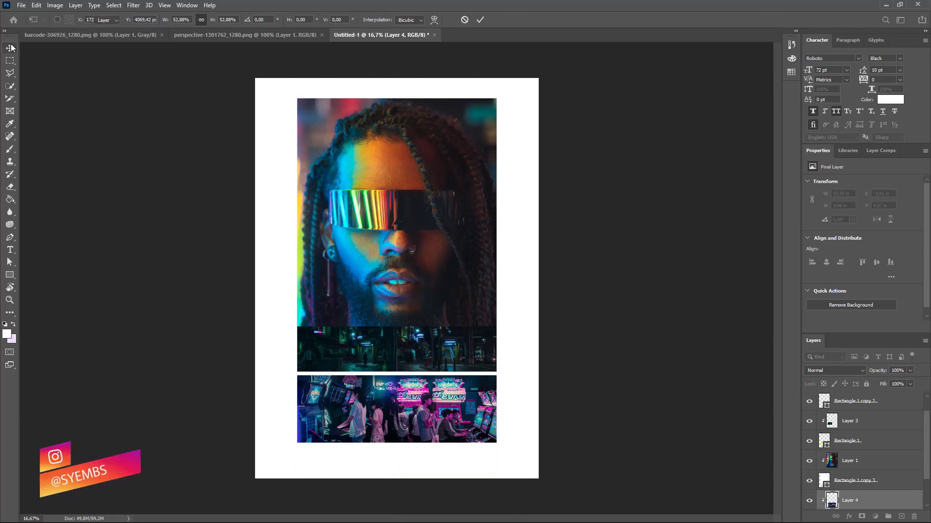
- Select the Background layer and open the foreground colour picker
right_click(10, 49)
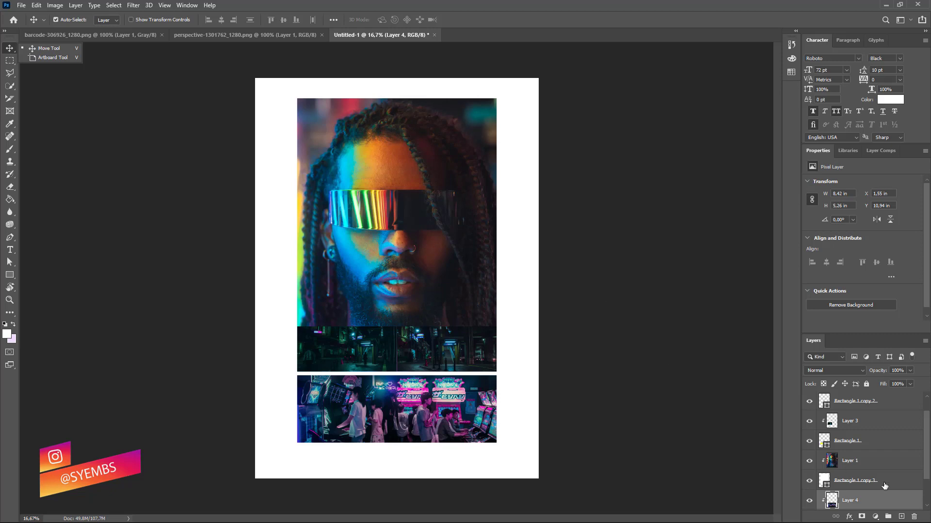
scroll(884, 485, down, 2)
click(830, 501)
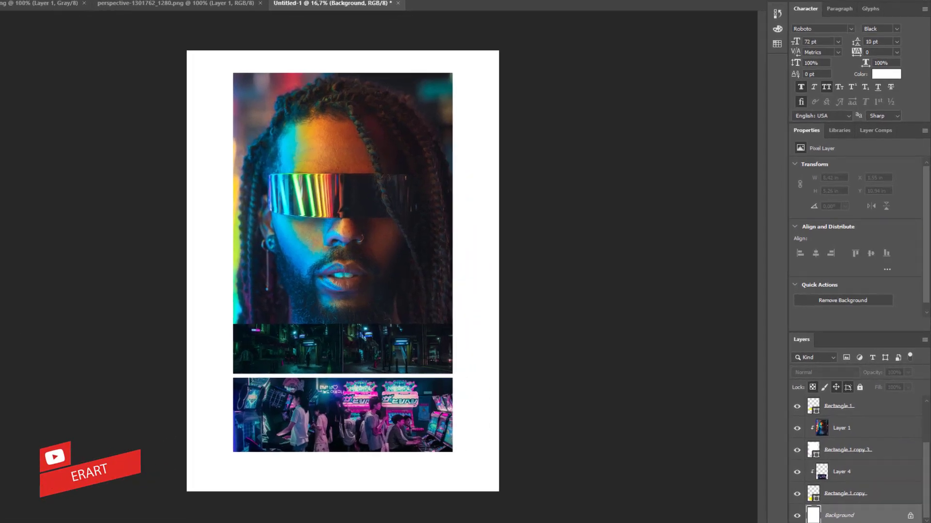
click(7, 334)
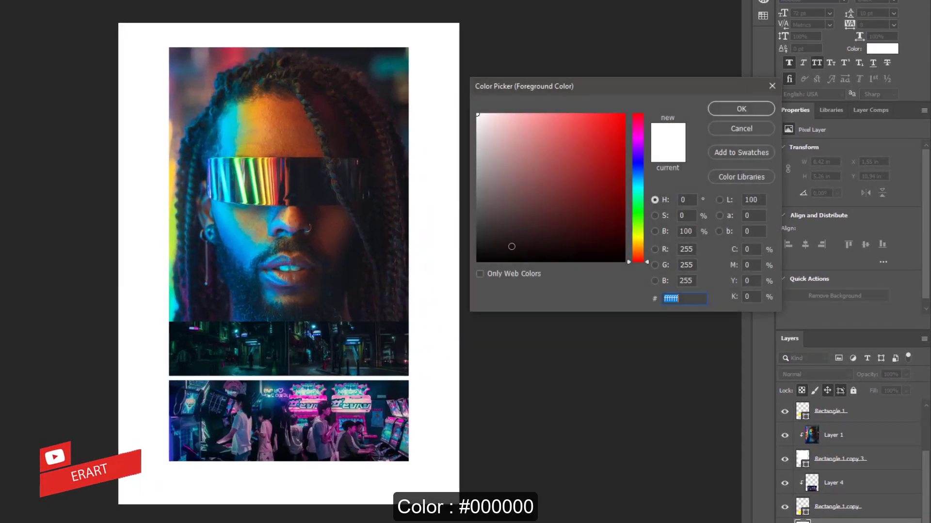
- Set the foreground to 000000 and paint-bucket the background black
text(000000)
click(741, 108)
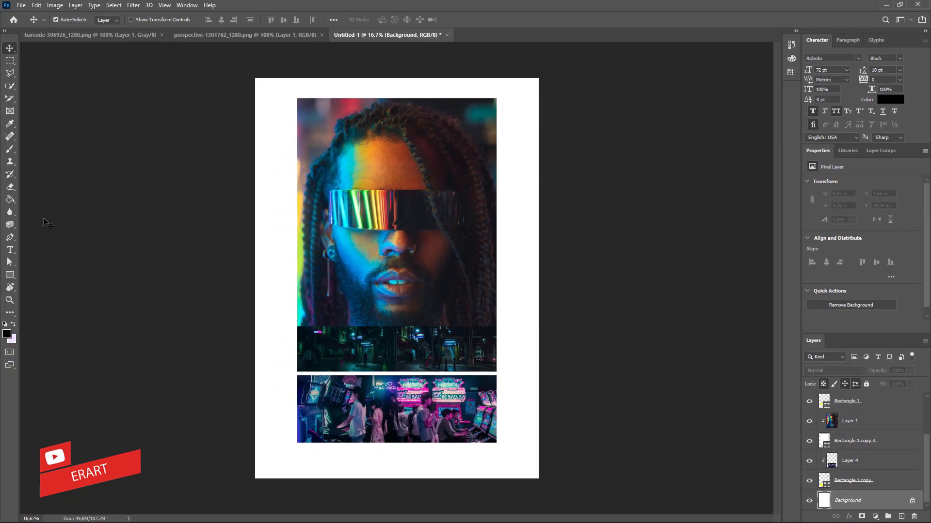
click(11, 202)
click(276, 243)
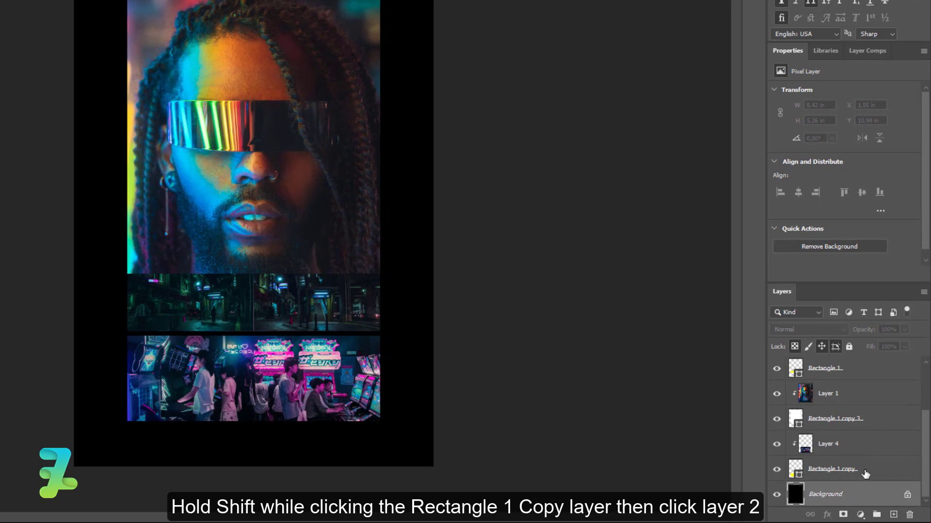
- Select the layers from Rectangle 1 copy up to Layer 2 together
shift+click(866, 471)
scroll(866, 472, up, 3)
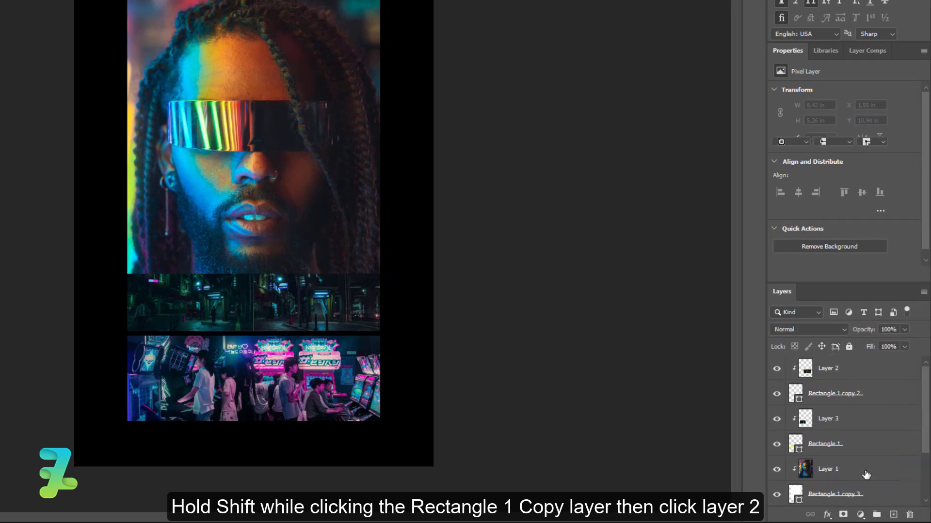
shift+click(859, 376)
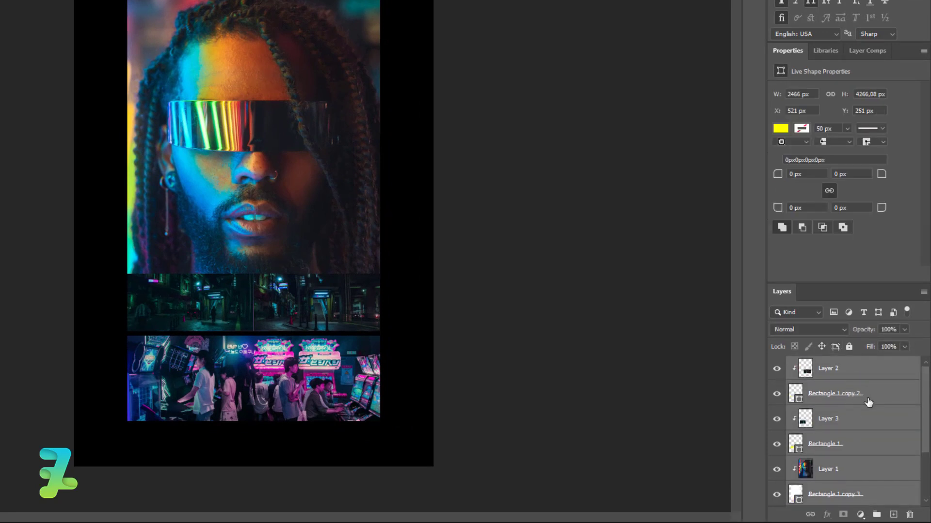
- Group the collage layers as Group 1 and scale the group to about 90%
key(ctrl+g)
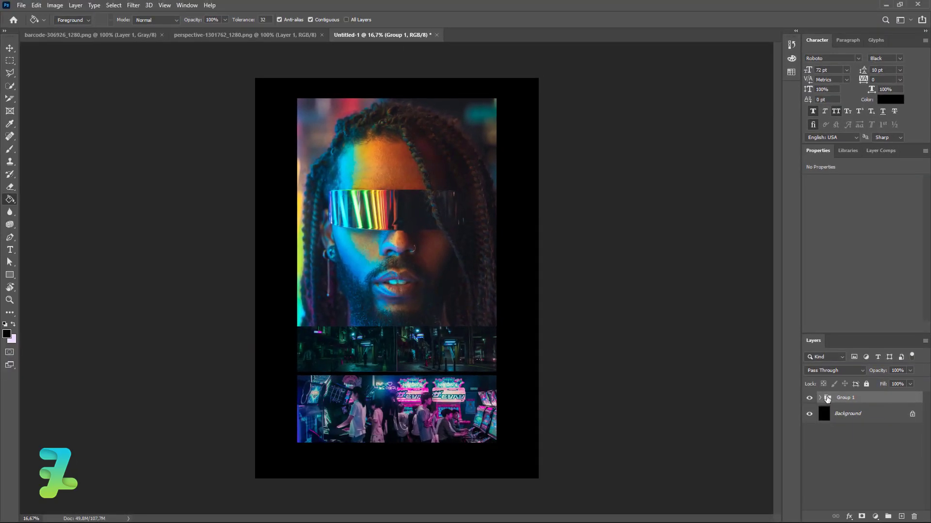
key(ctrl+t)
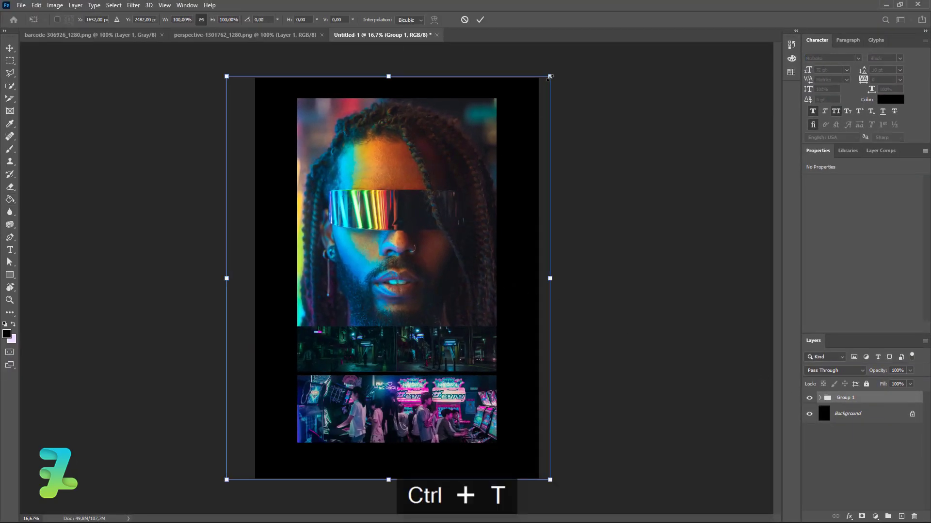
drag(549, 76, 531, 88)
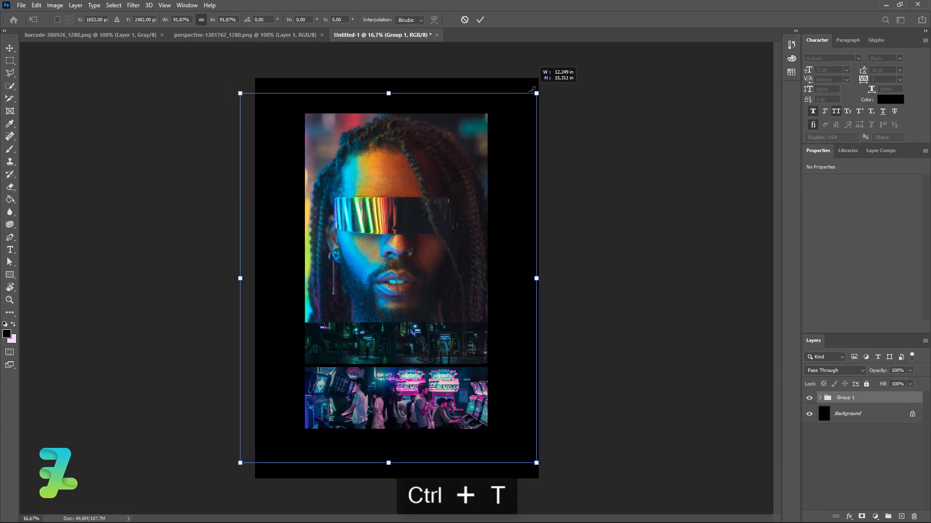
click(10, 48)
- Centre the collage group horizontally and vertically on the black canvas
key(ctrl+a)
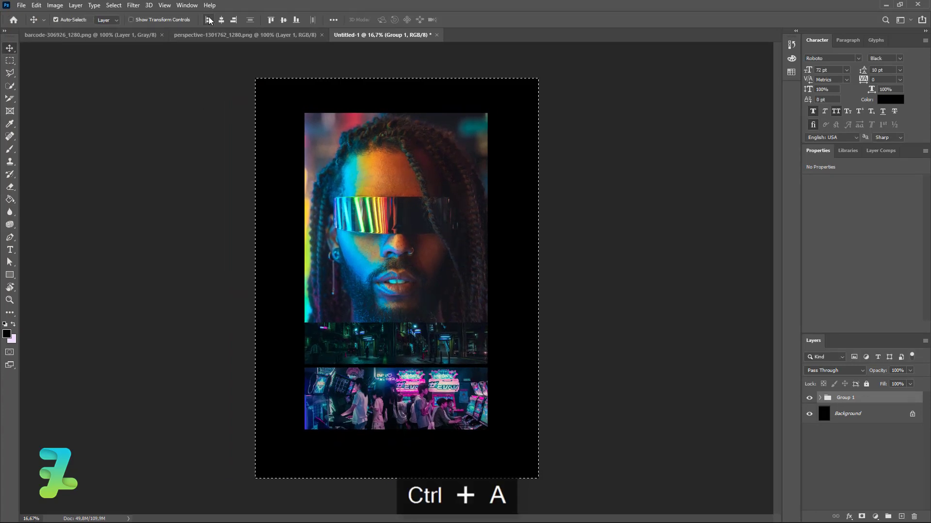
click(221, 19)
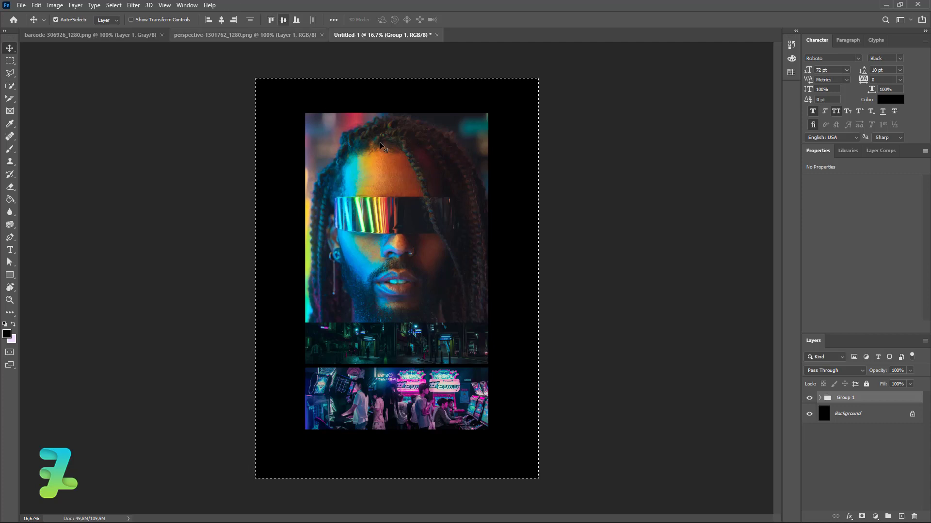
click(282, 20)
key(ctrl+d)
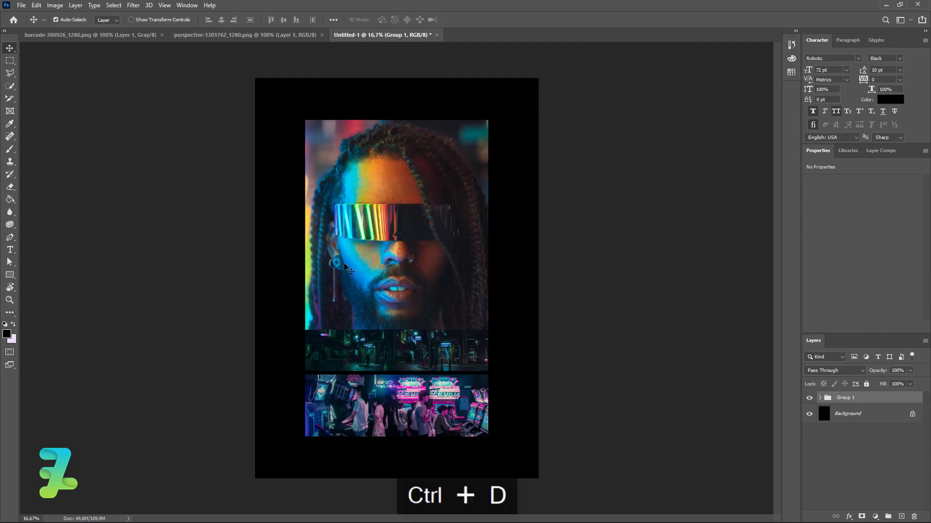
- Copy the perspective grid into the poster as Layer 5, below Group 1 and above the Background
right_click(186, 34)
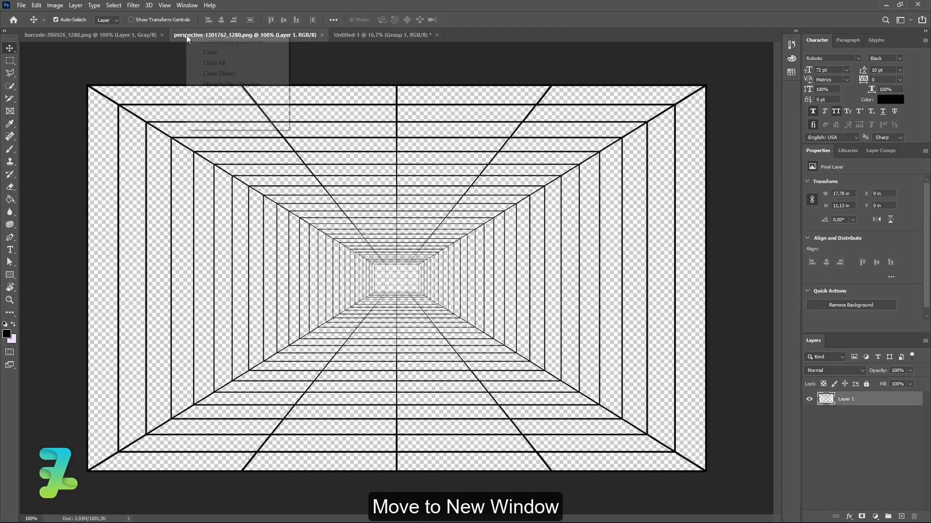
click(221, 86)
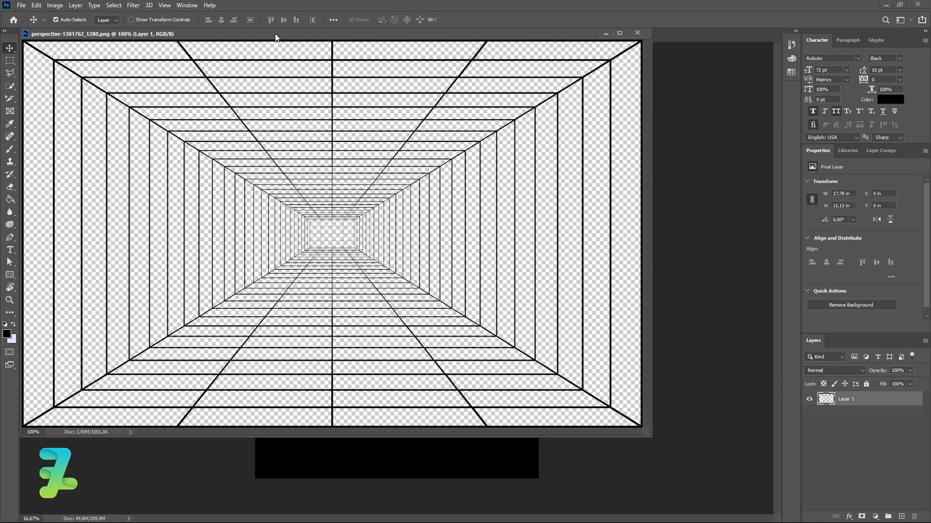
drag(277, 37, 294, 359)
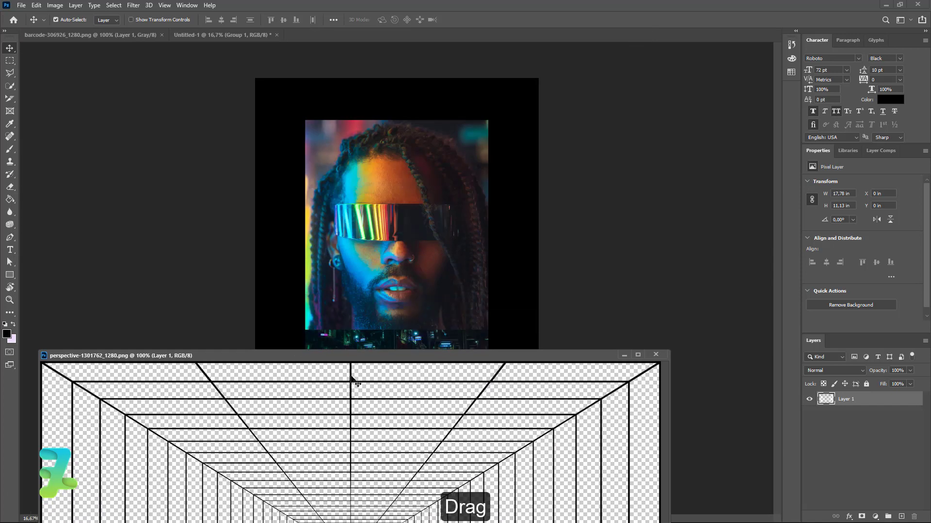
drag(357, 383, 371, 245)
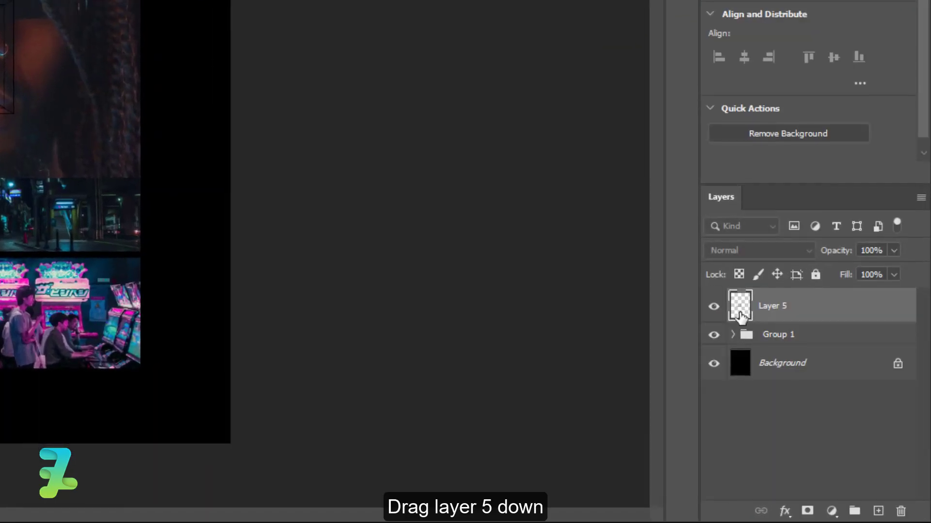
drag(825, 405, 830, 429)
drag(752, 355, 760, 360)
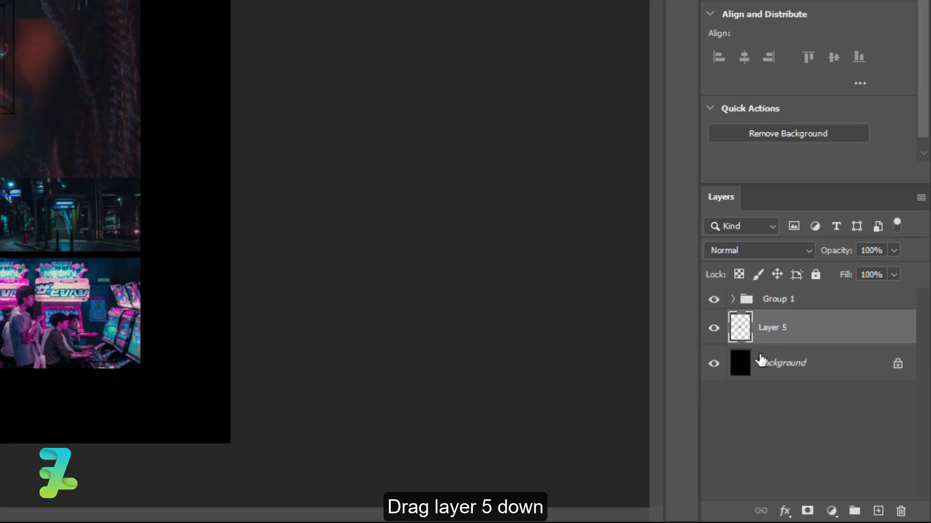
- Give Layer 5 a white #ffffff Color Overlay layer style
double_click(833, 337)
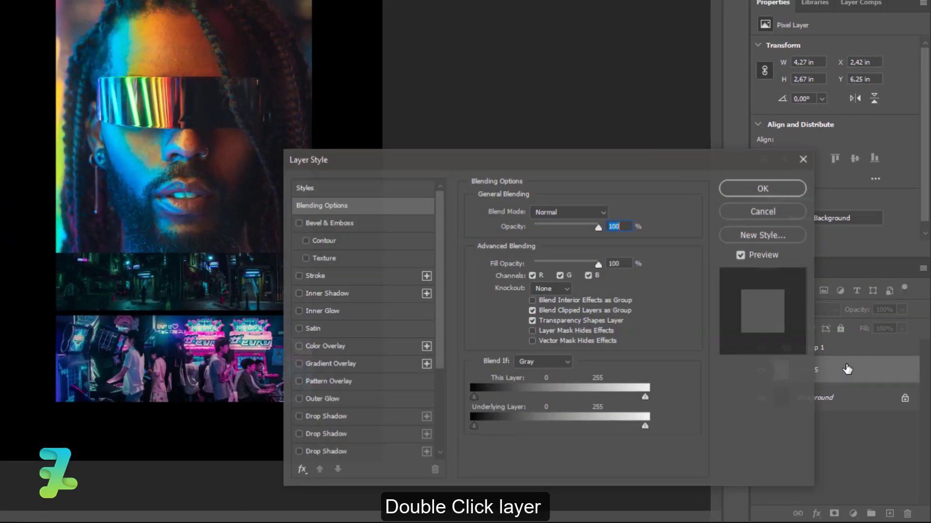
click(305, 348)
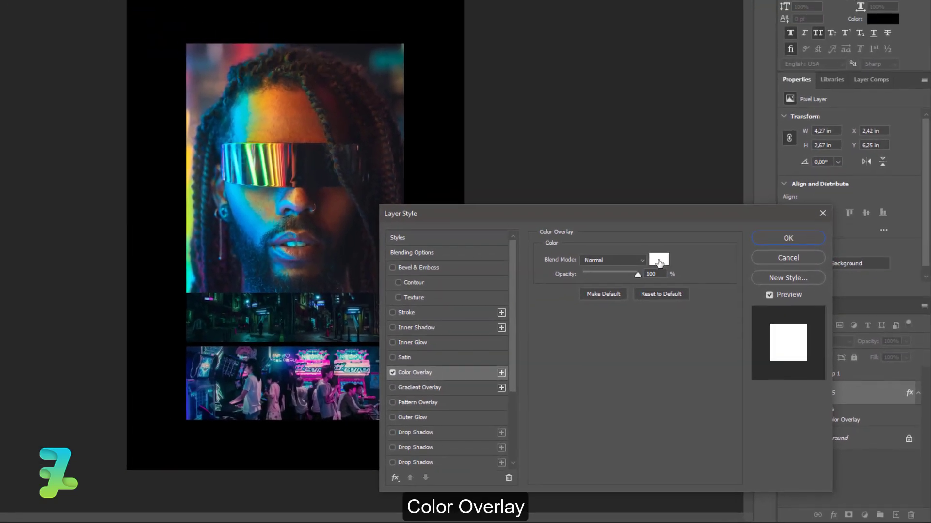
click(659, 261)
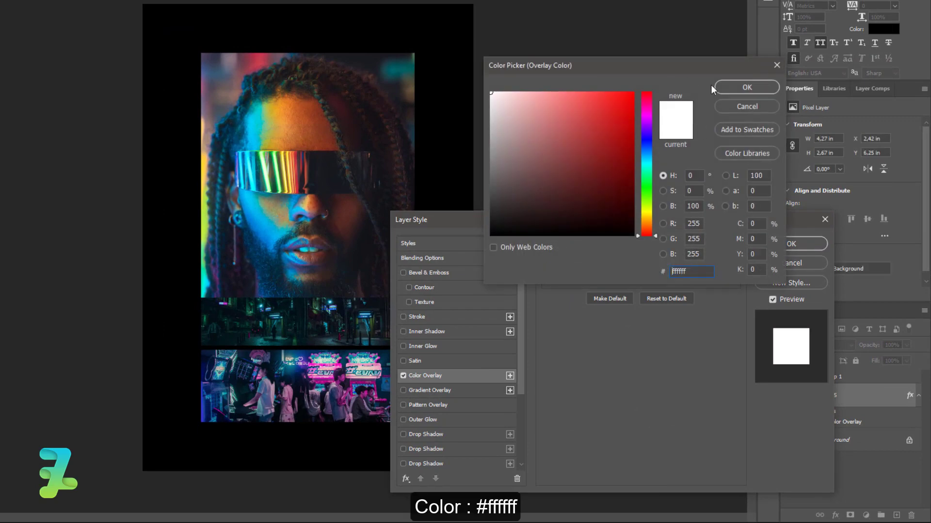
click(746, 88)
click(795, 244)
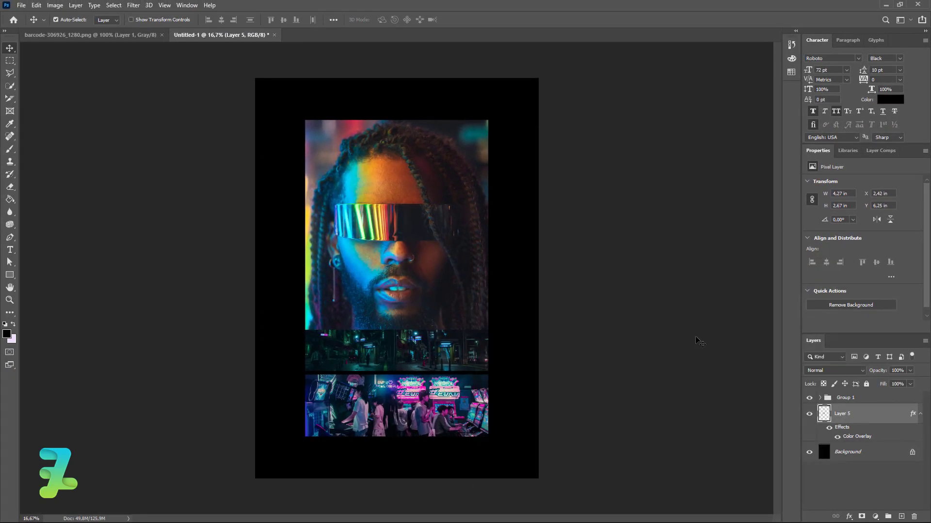
- Rotate the grid -90°, enlarge it to about 190% at upper left, and nudge the collage right
key(ctrl+t)
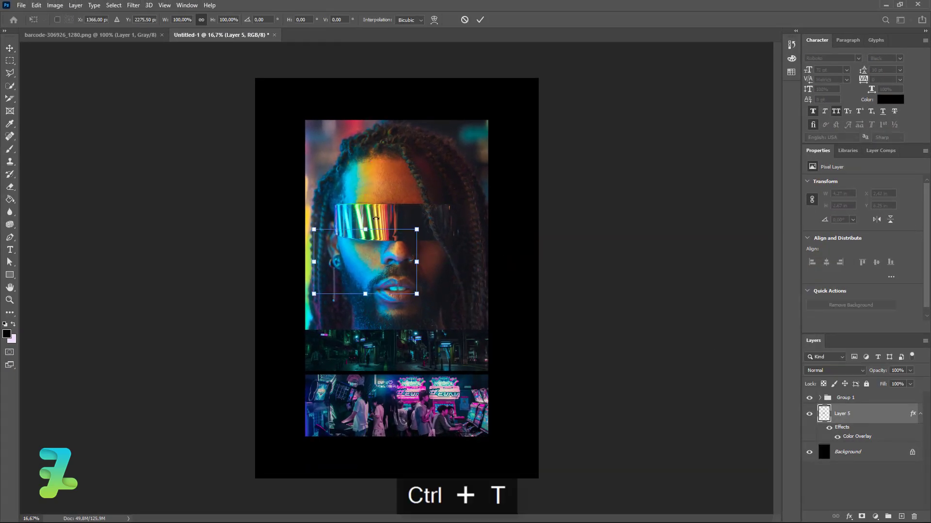
drag(416, 230, 463, 200)
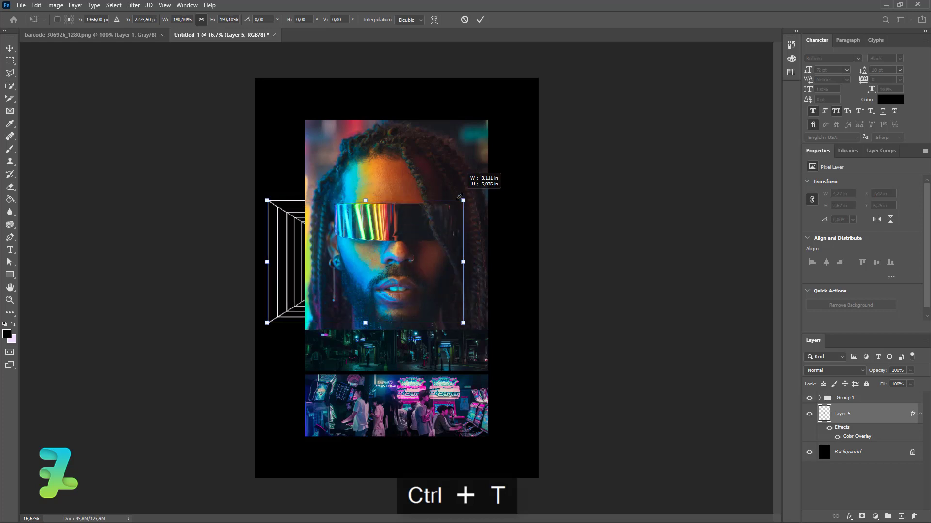
drag(486, 313, 416, 141)
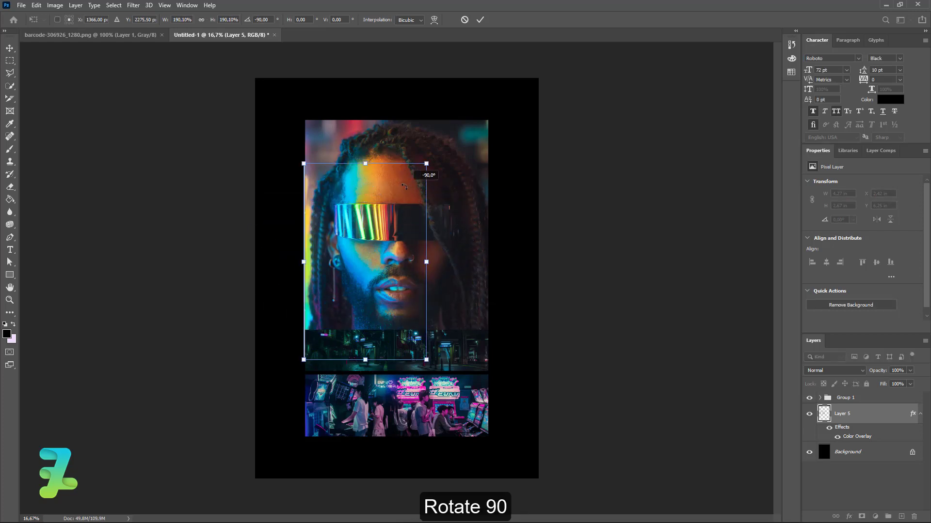
mouse_move(355, 235)
mouse_down()
mouse_move(322, 206)
mouse_move(335, 205)
mouse_up()
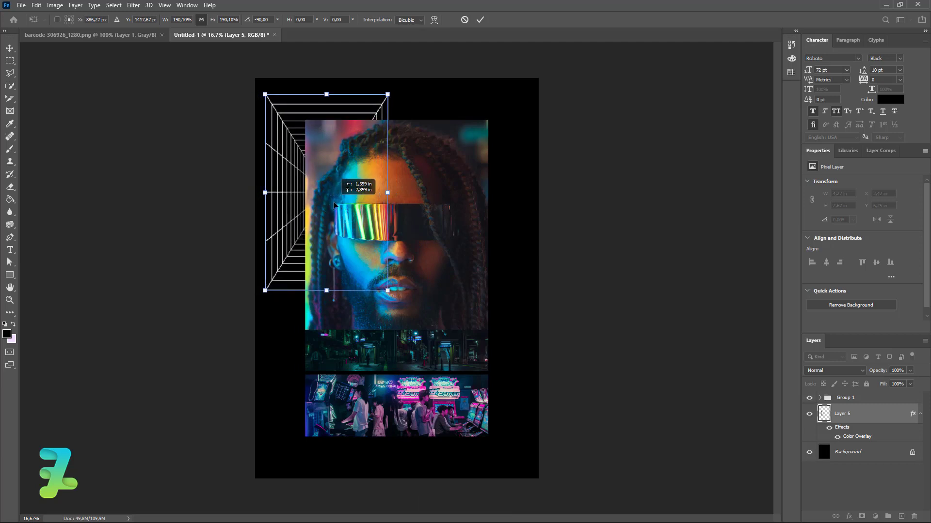
click(9, 48)
key(alt+bracketright)
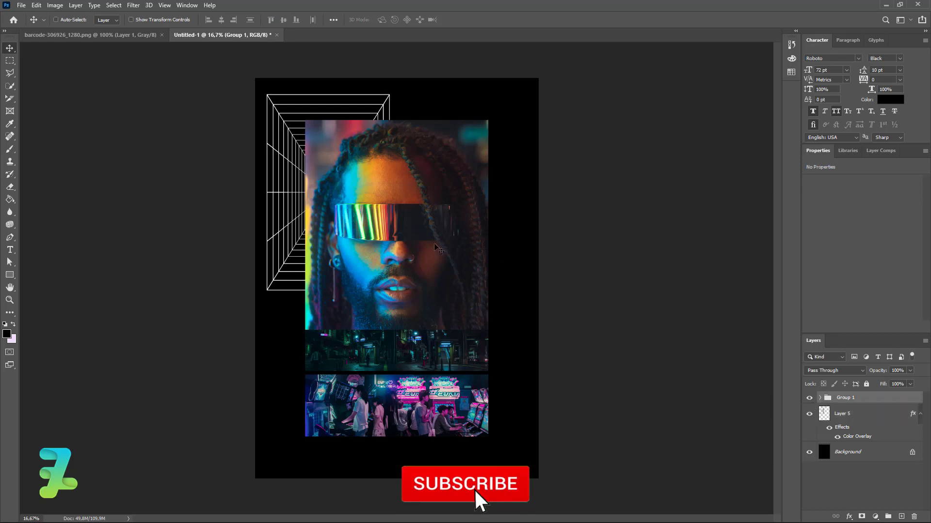
drag(438, 250, 461, 245)
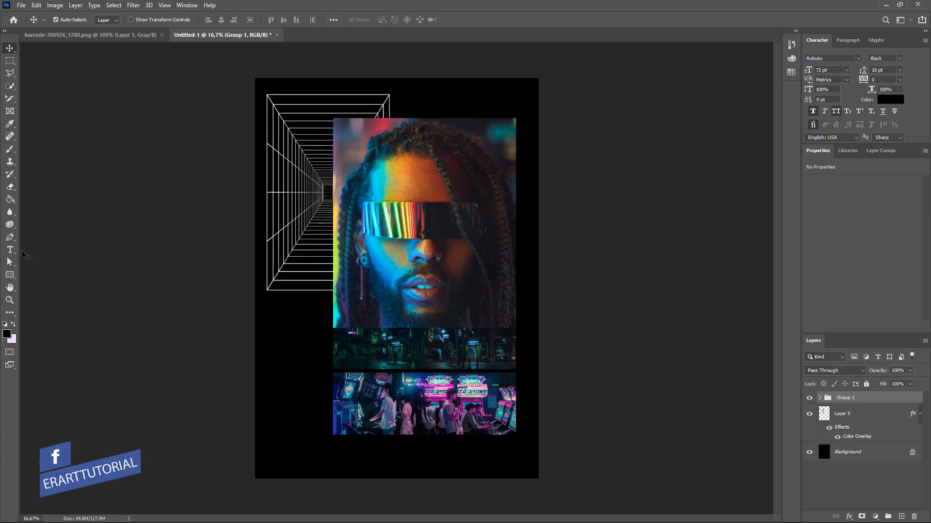
- Set the type options to Roboto Black in white #ffffff
click(10, 250)
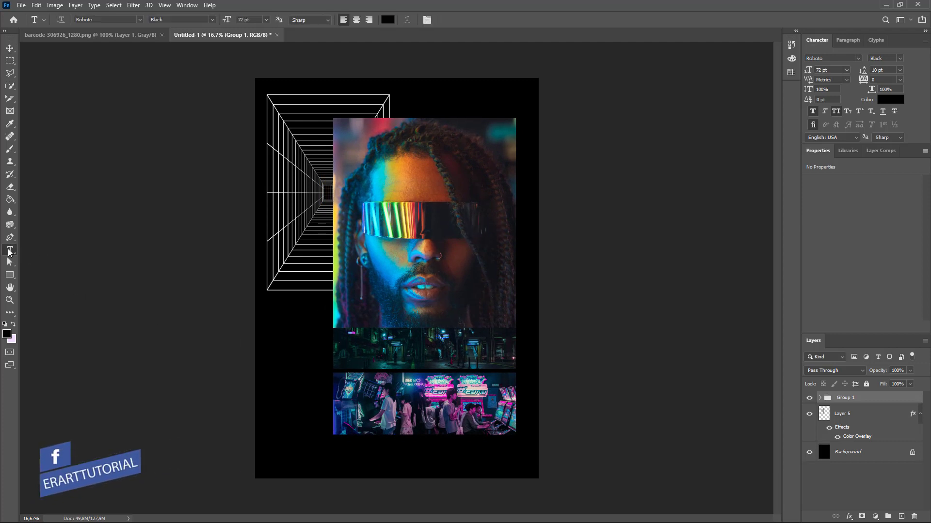
click(212, 19)
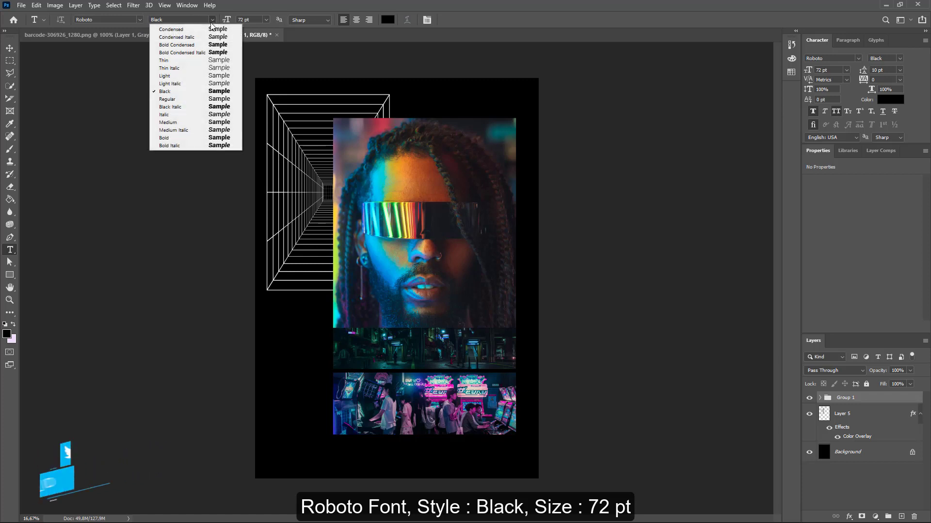
click(267, 27)
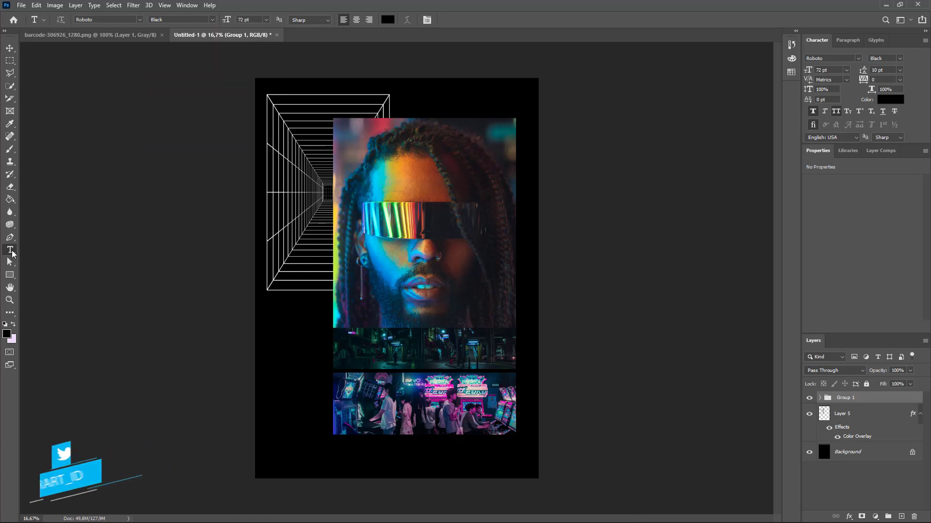
click(387, 19)
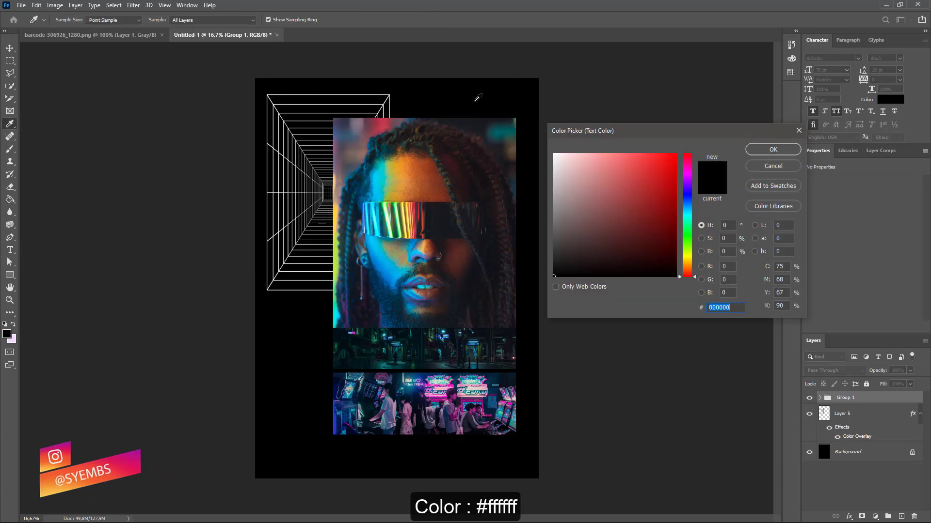
text(ffffff)
click(773, 150)
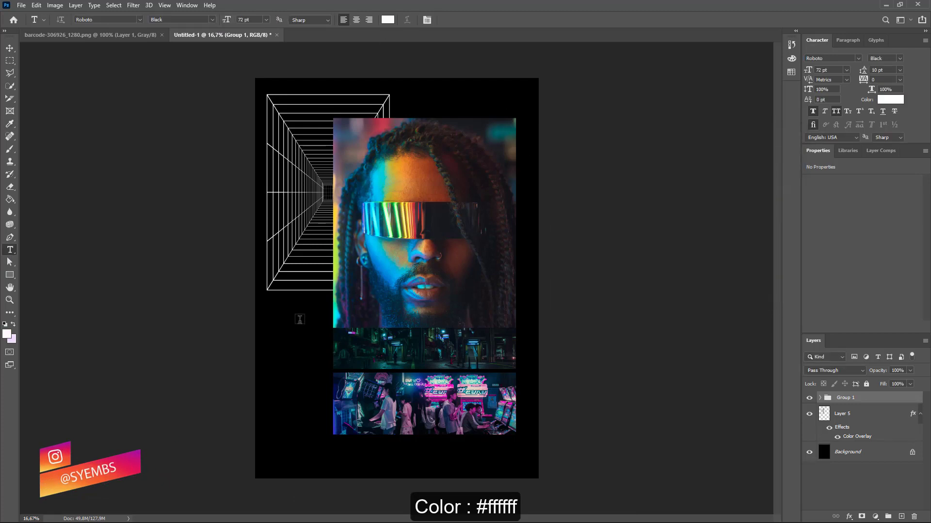
- Paste the Cyberpunk 2077 description text onto the canvas and size it to 16 pt
click(312, 318)
key(ctrl+v)
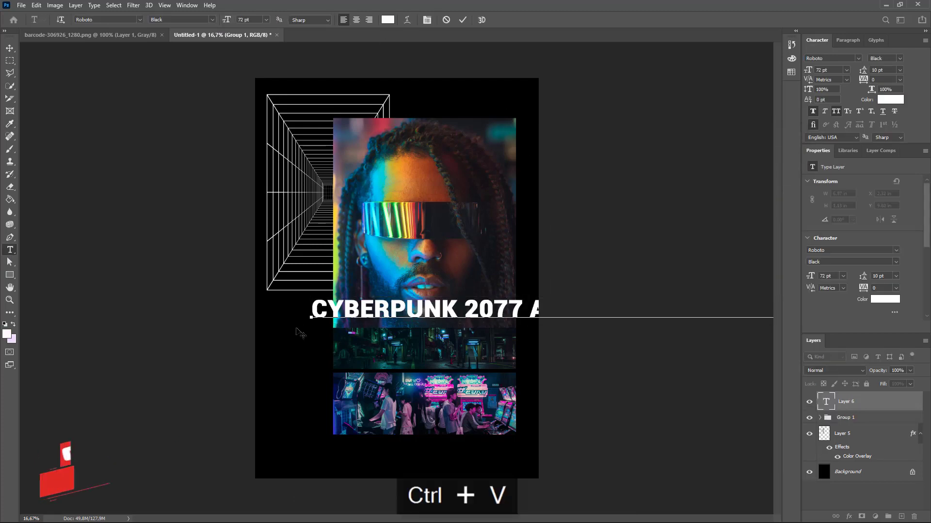
key(ctrl+a)
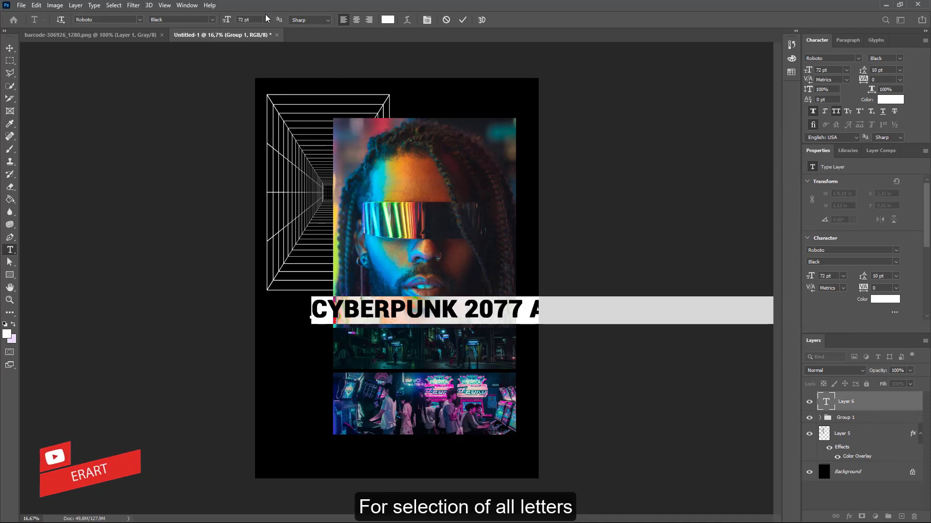
click(266, 19)
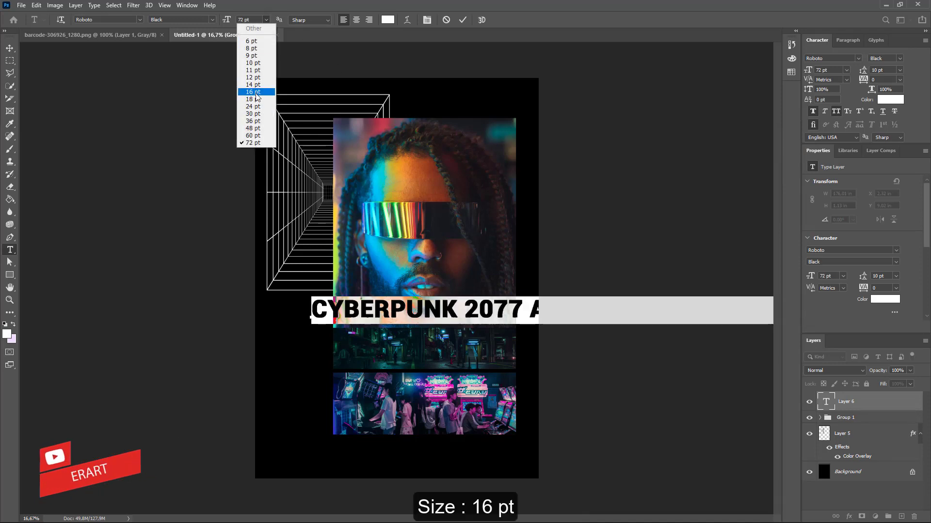
click(255, 93)
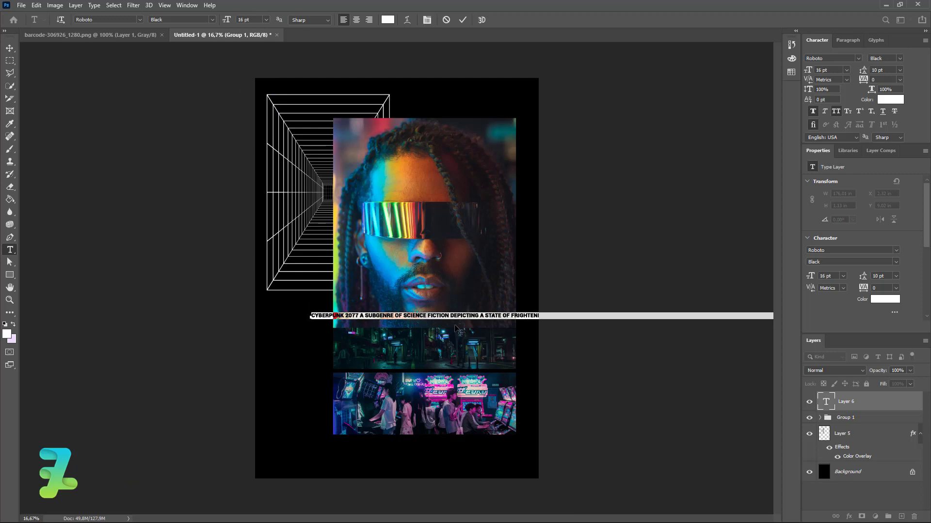
click(11, 48)
- Rotate the Cyberpunk text line 90° and run it vertically down the collage's left edge
drag(391, 290, 368, 253)
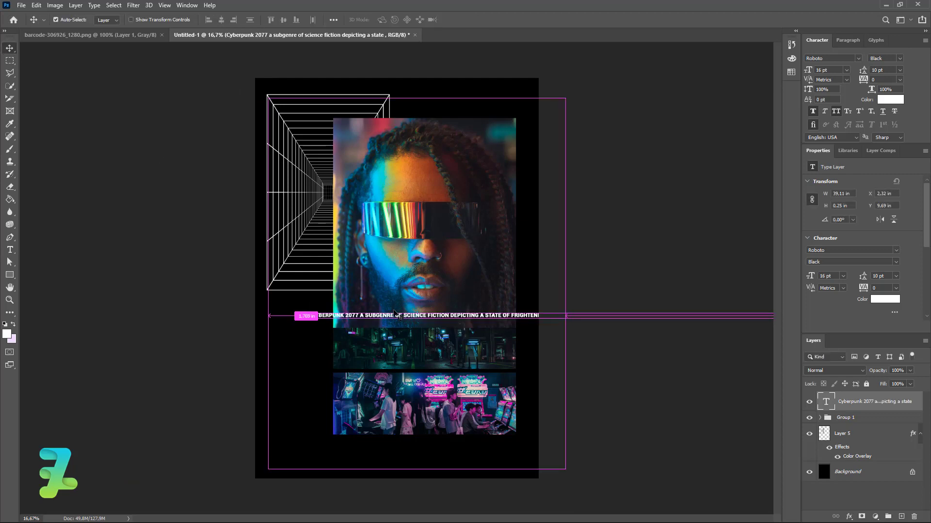
key(ctrl+t)
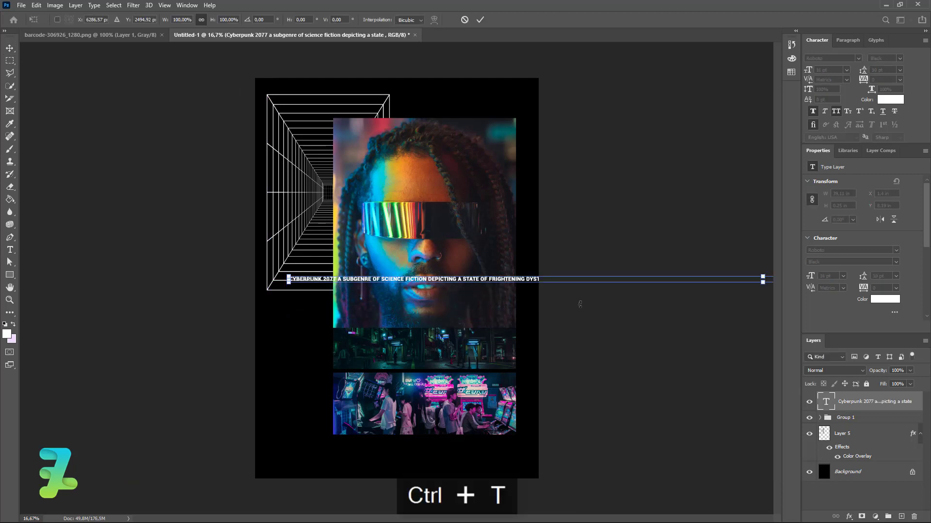
mouse_move(600, 324)
mouse_down()
mouse_move(727, 127)
mouse_move(743, 127)
mouse_up()
key(Return)
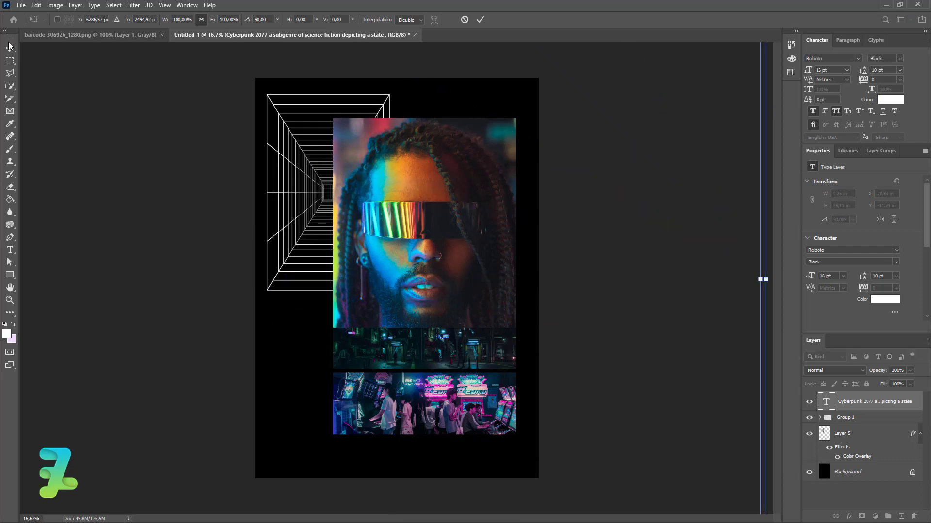
key(v)
drag(767, 213, 340, 224)
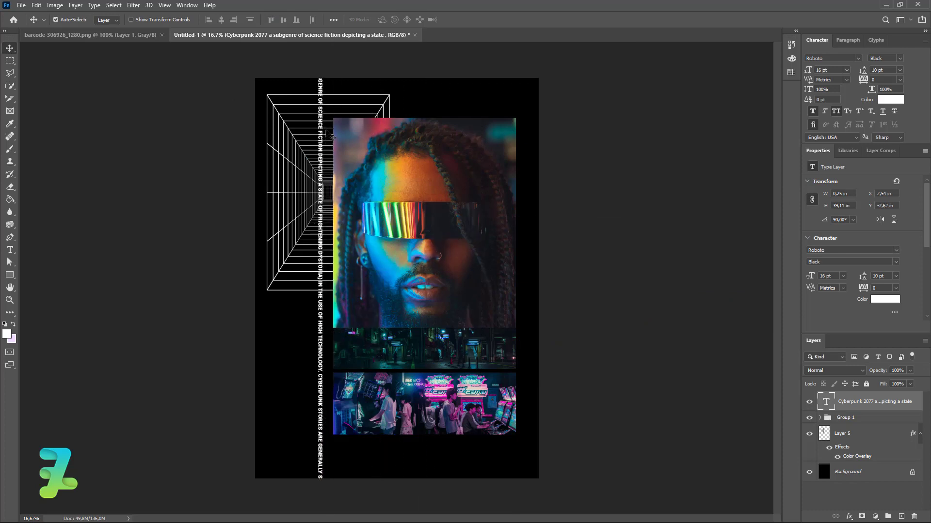
drag(331, 137, 325, 407)
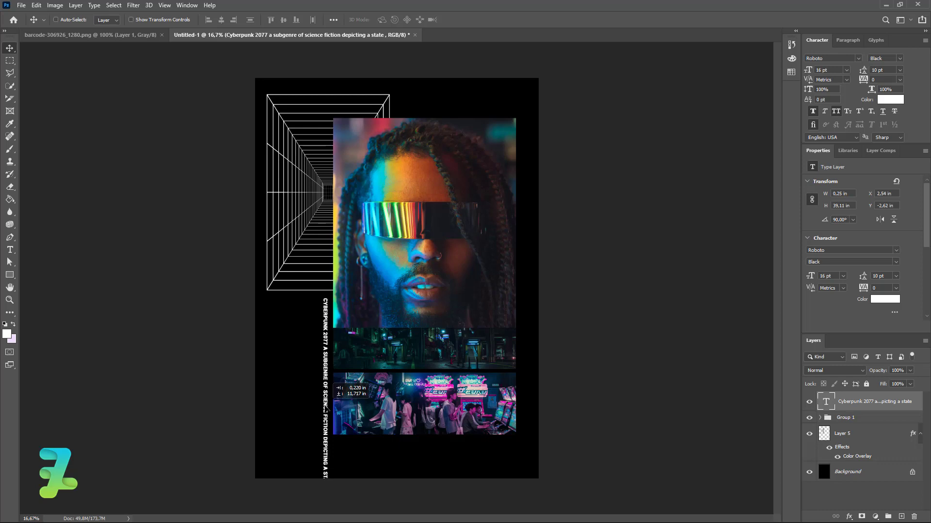
drag(325, 410, 327, 411)
- Break the vertical text into new columns before DEPICTING and THE USE OF HIGH
double_click(824, 403)
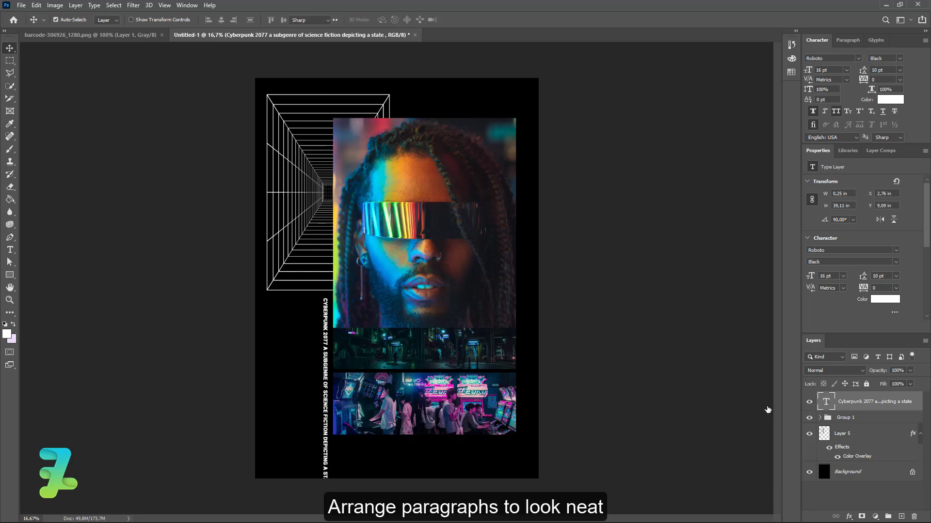
click(331, 438)
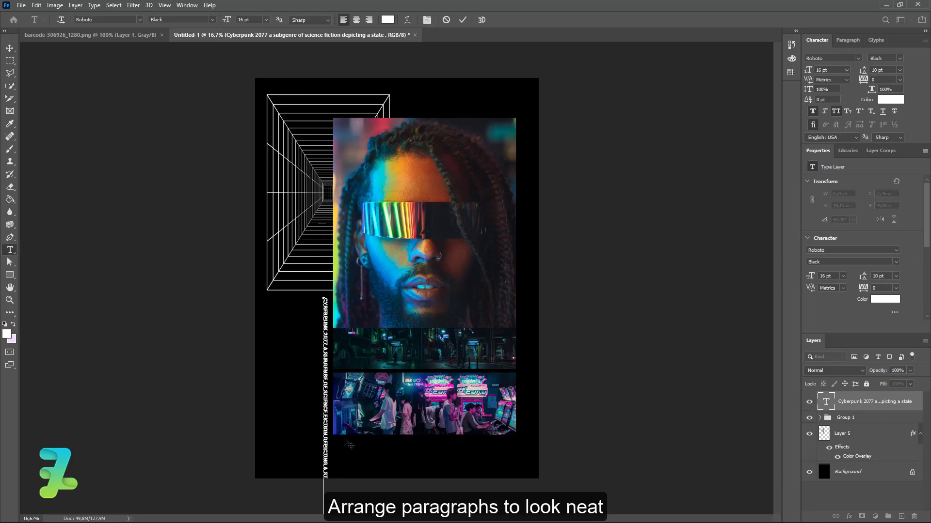
key(Return)
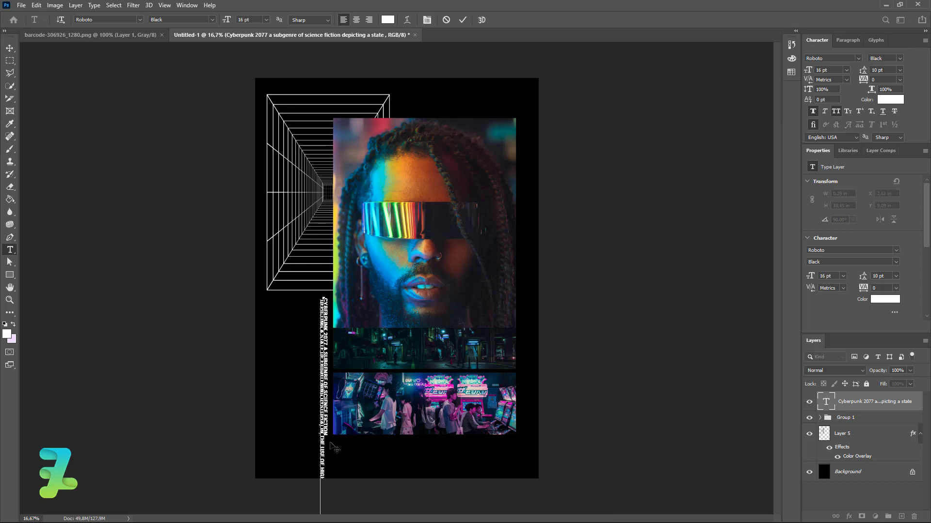
key(Return)
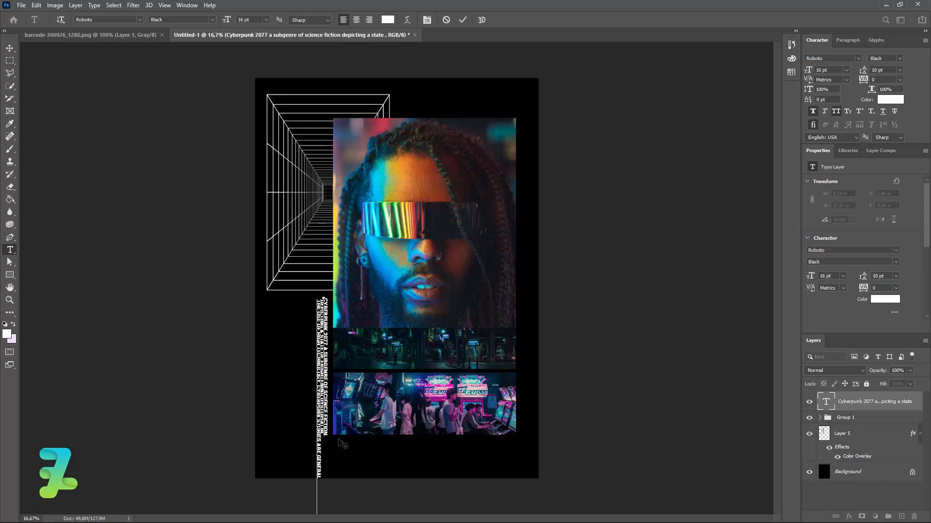
key(Return)
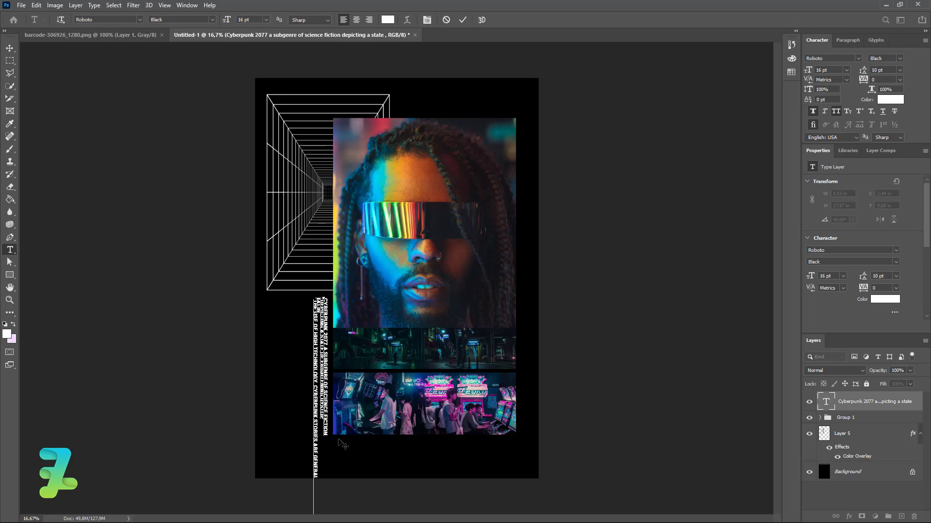
key(ctrl+z)
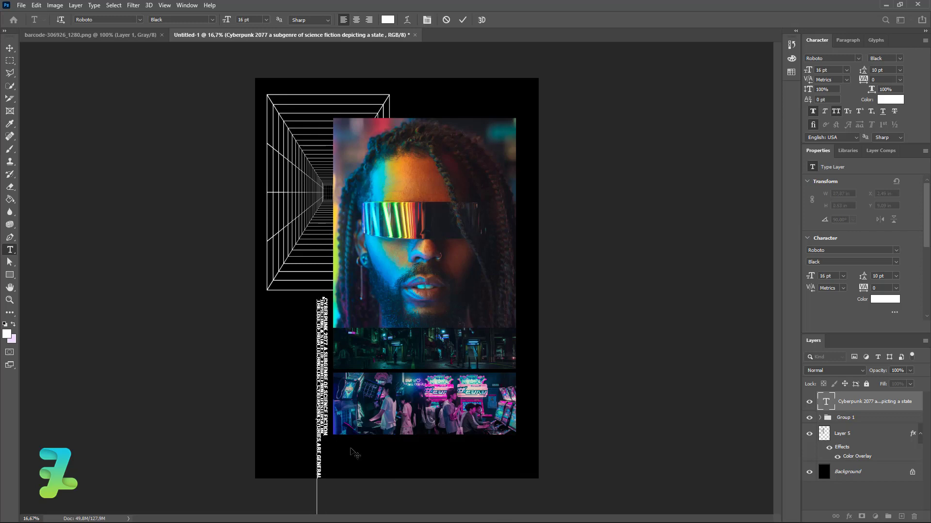
- Add breaks at STORIES ARE GENERALLY and FEATURE, ending with 'ELLIGENCE, AND LARGE CORPORATIONS.'
key(Return)
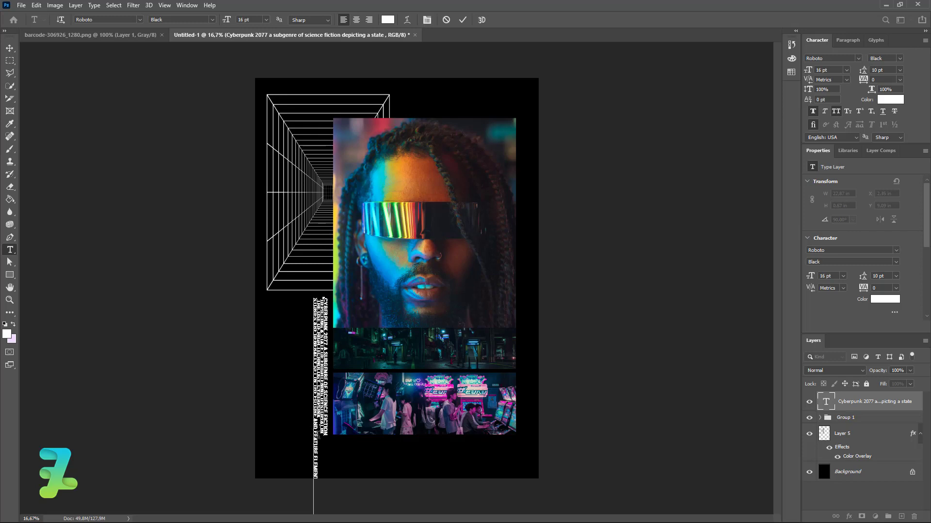
click(314, 434)
key(Return)
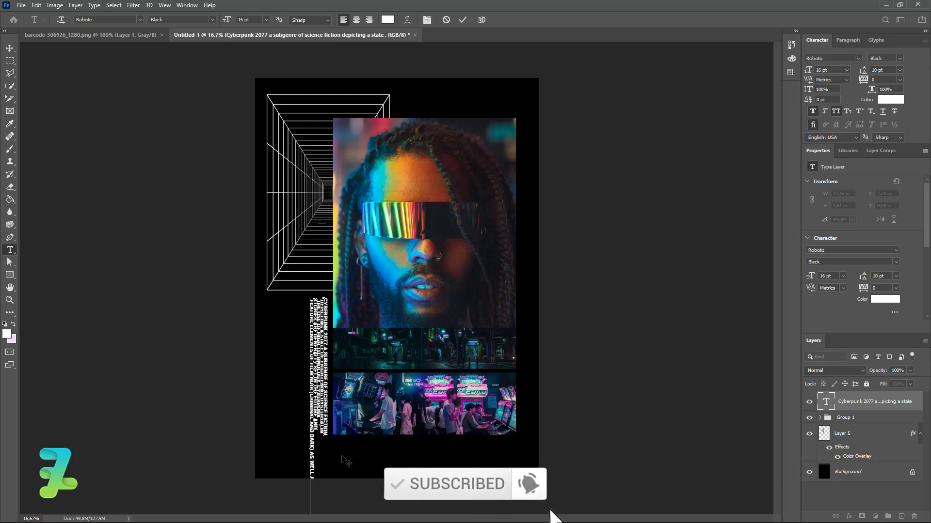
key(Return)
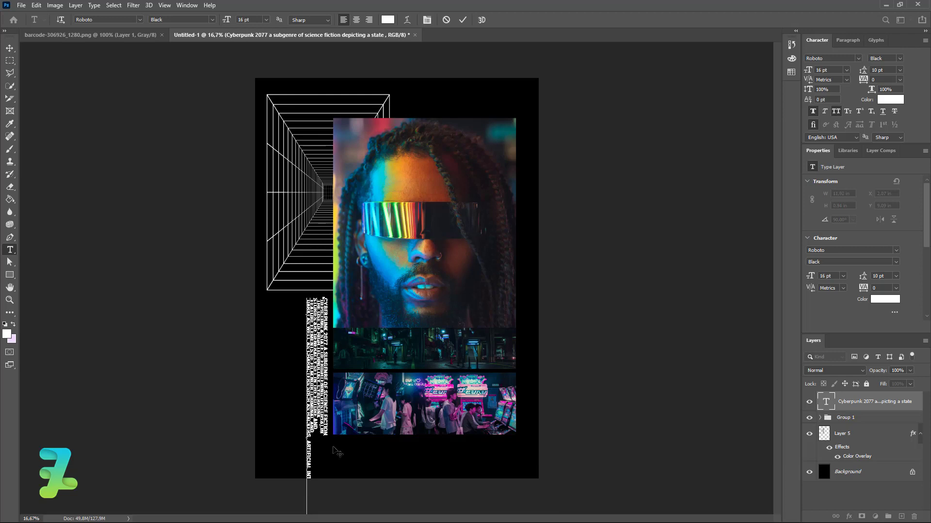
text(ELLIGENCE, AND LARGE CORPORATIONS.)
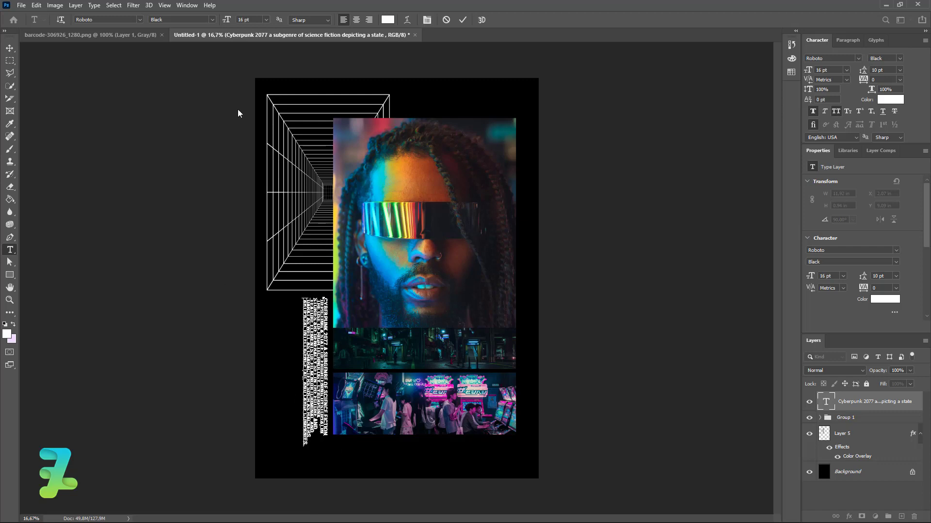
key(ctrl+a)
key(ctrl+t)
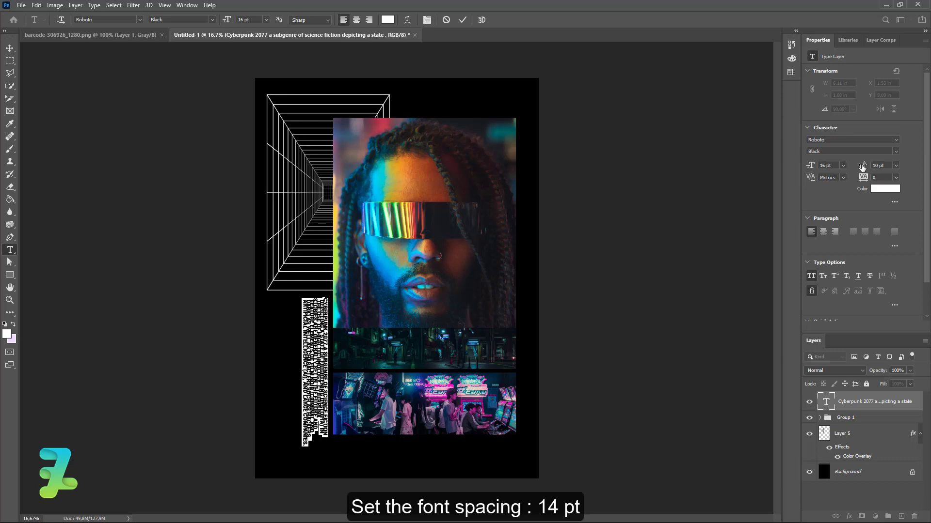
- Set the paragraph's leading to 14 pt and its font size to 10 pt
drag(866, 167, 863, 166)
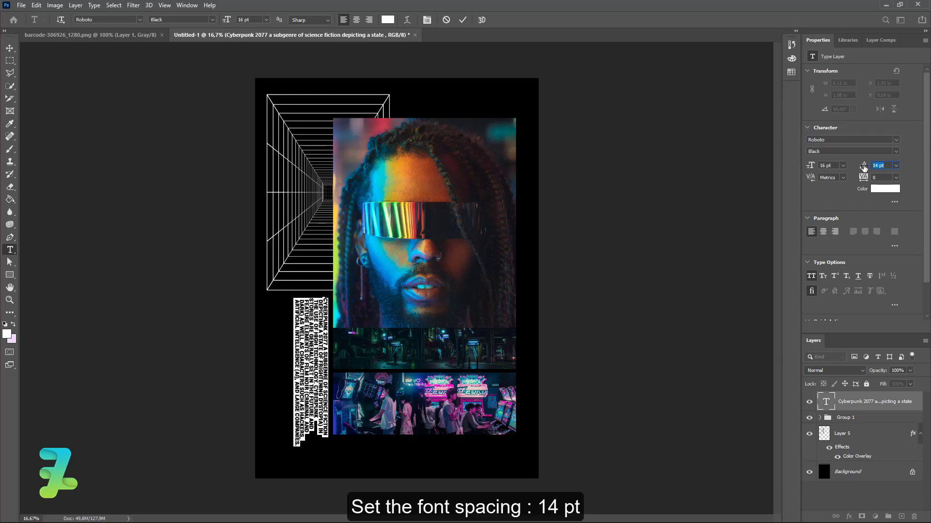
click(266, 19)
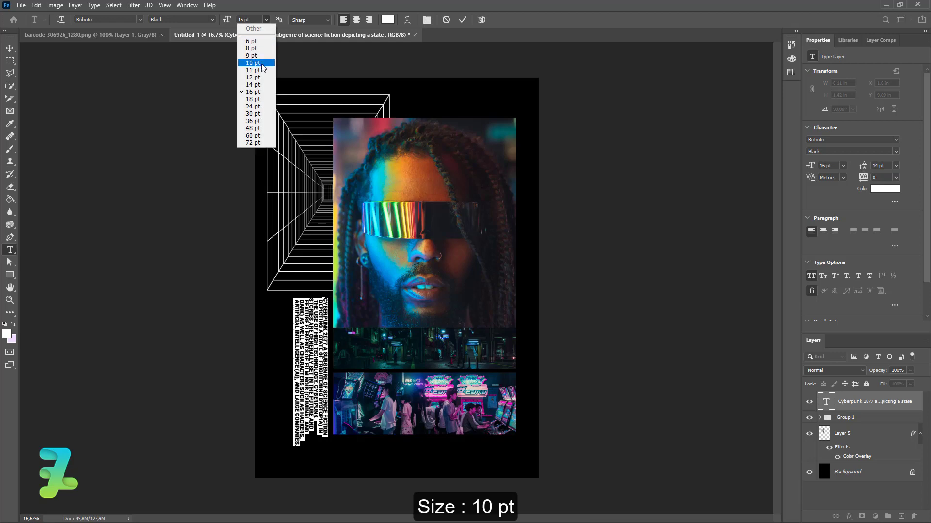
click(262, 64)
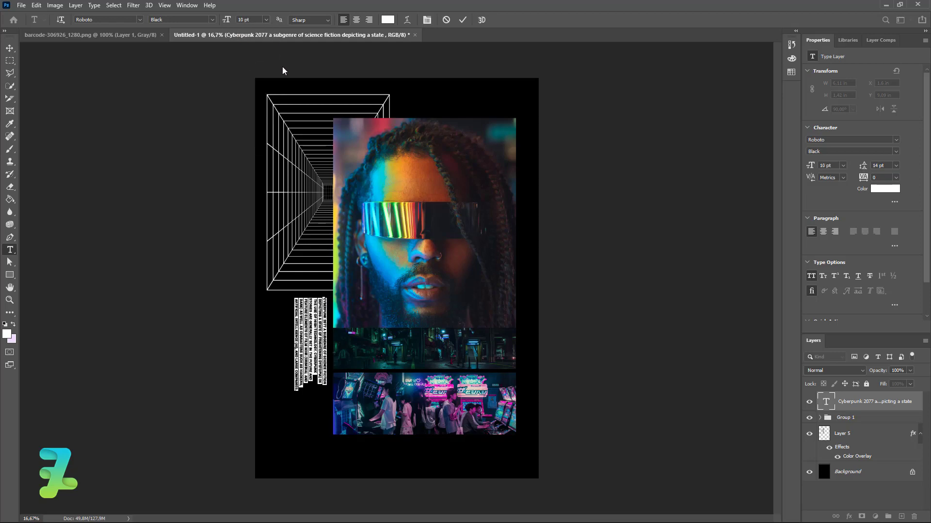
- Move the vertical text block up beneath the wireframe grid
key(ctrl+equal)
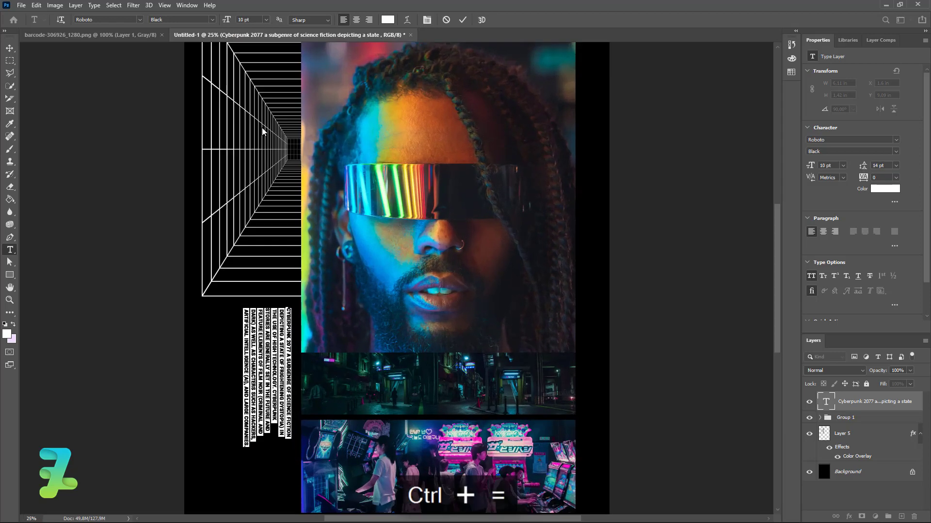
scroll(262, 131, down, 1)
scroll(262, 131, down, 2)
scroll(263, 131, down, 1)
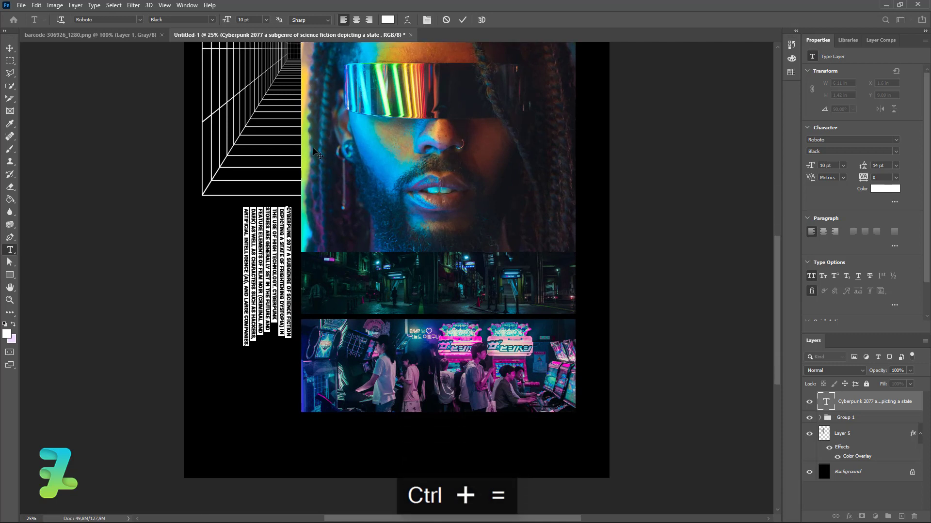
click(10, 48)
drag(276, 248, 282, 217)
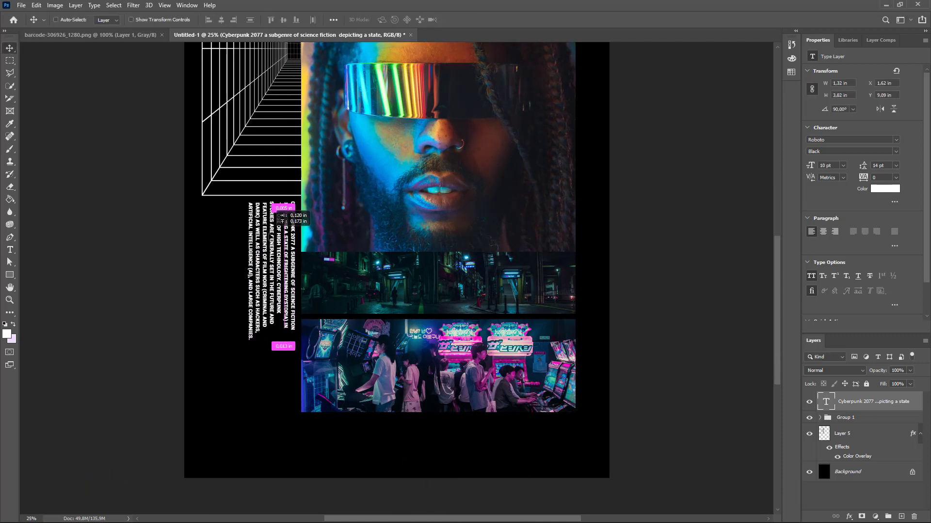
drag(282, 217, 283, 219)
scroll(283, 233, up, 2)
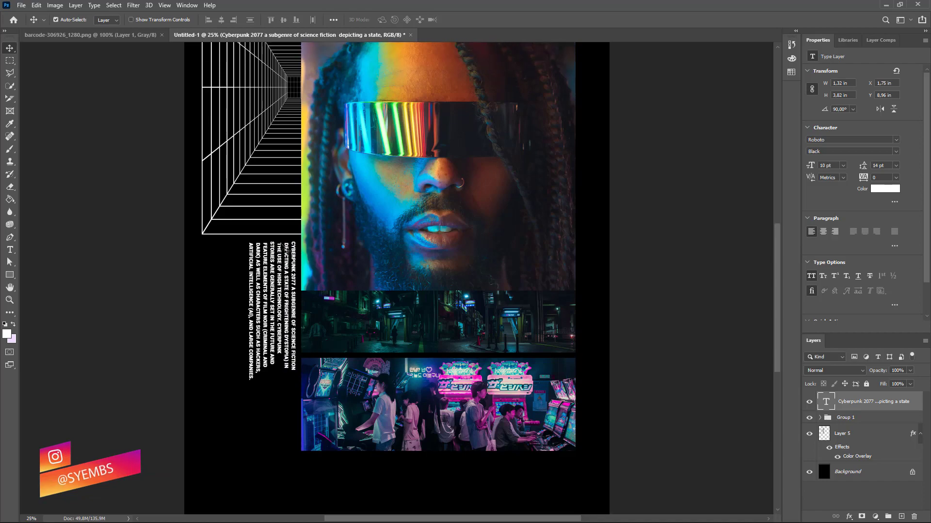
- Copy the barcode into the poster and turn it white with a Color Overlay
right_click(94, 37)
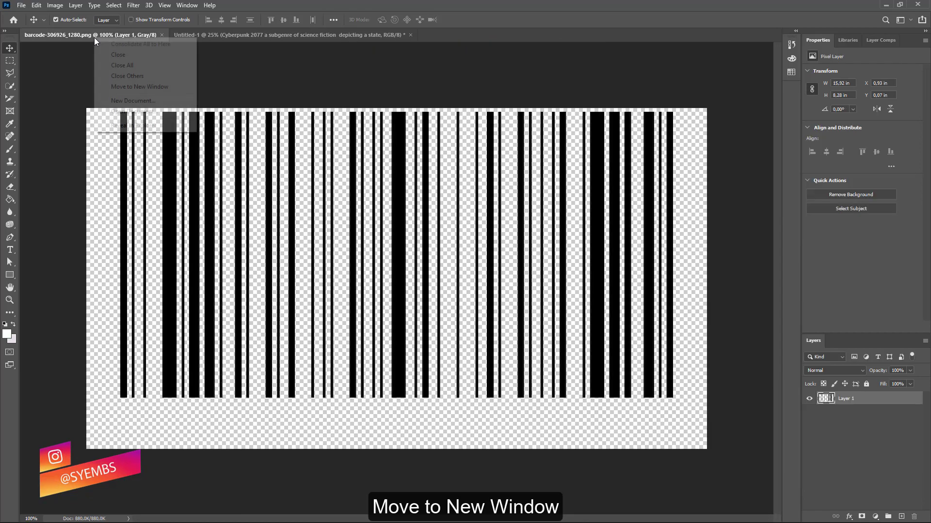
click(138, 87)
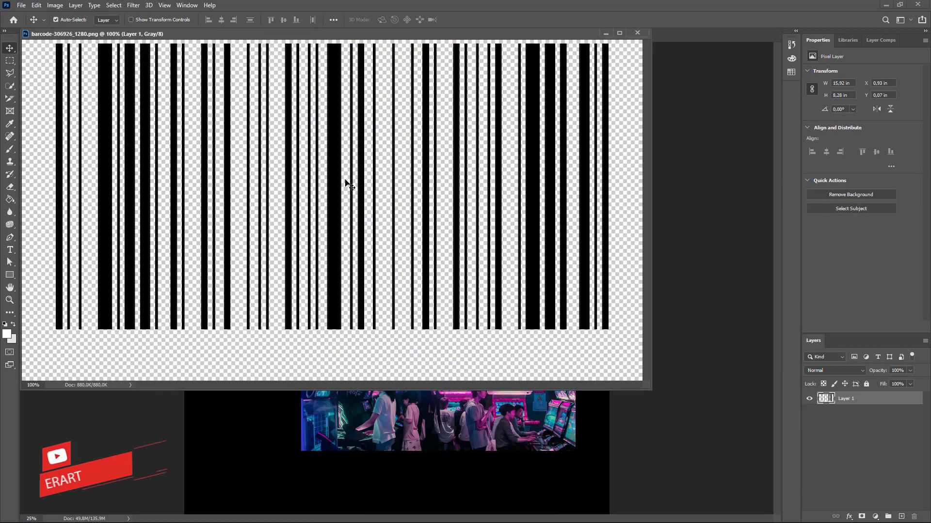
drag(349, 184, 263, 442)
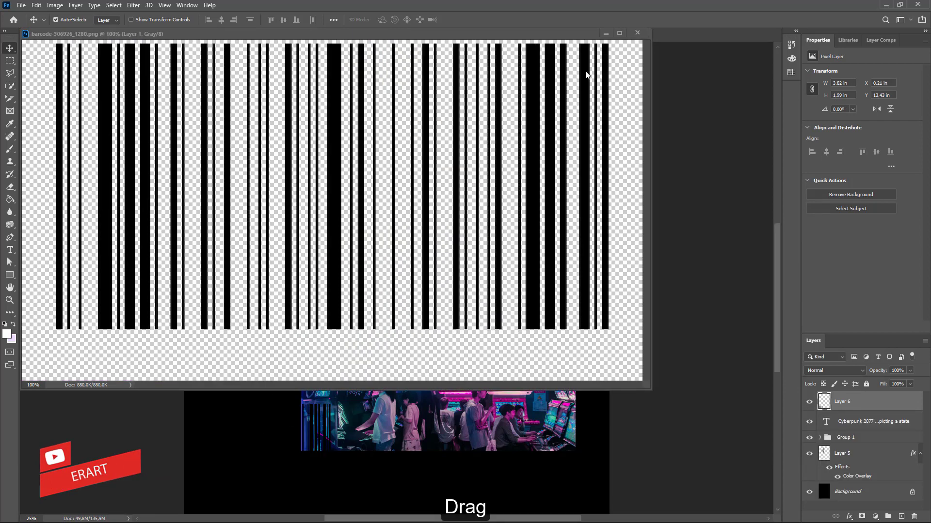
click(637, 33)
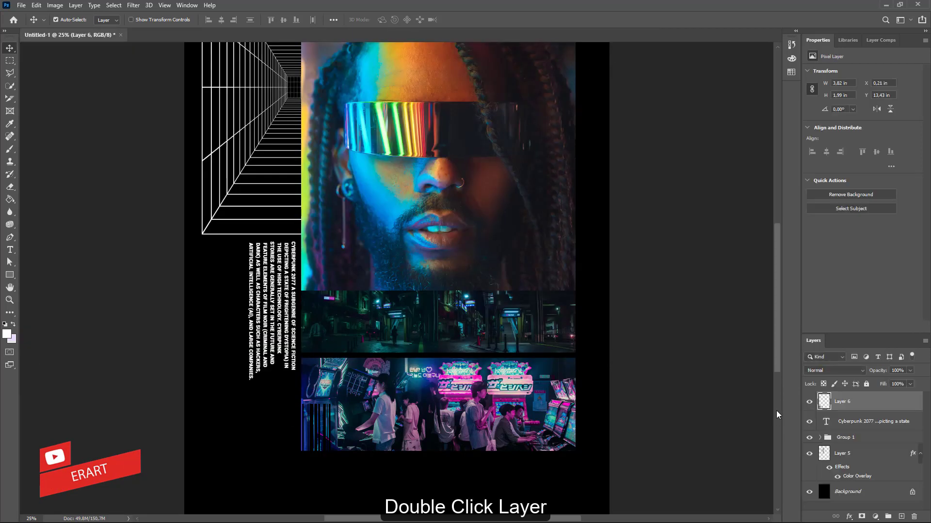
double_click(822, 402)
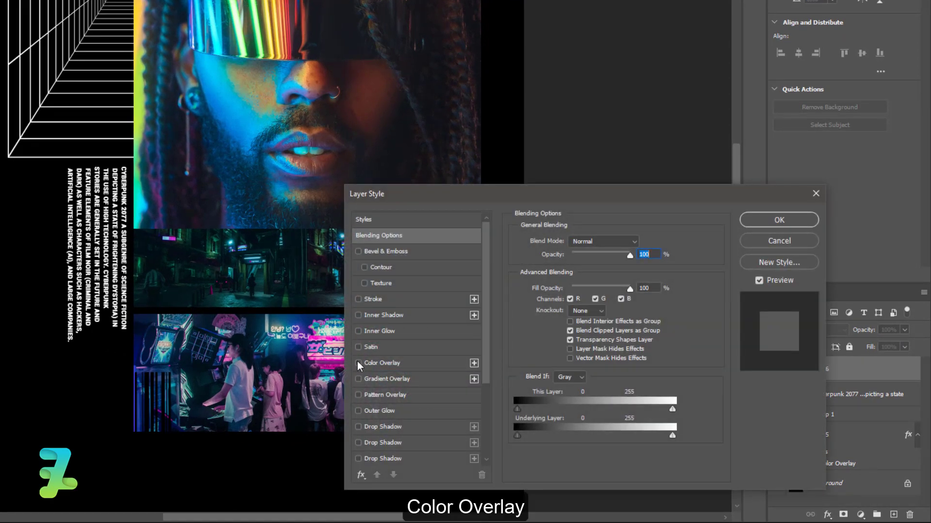
click(359, 364)
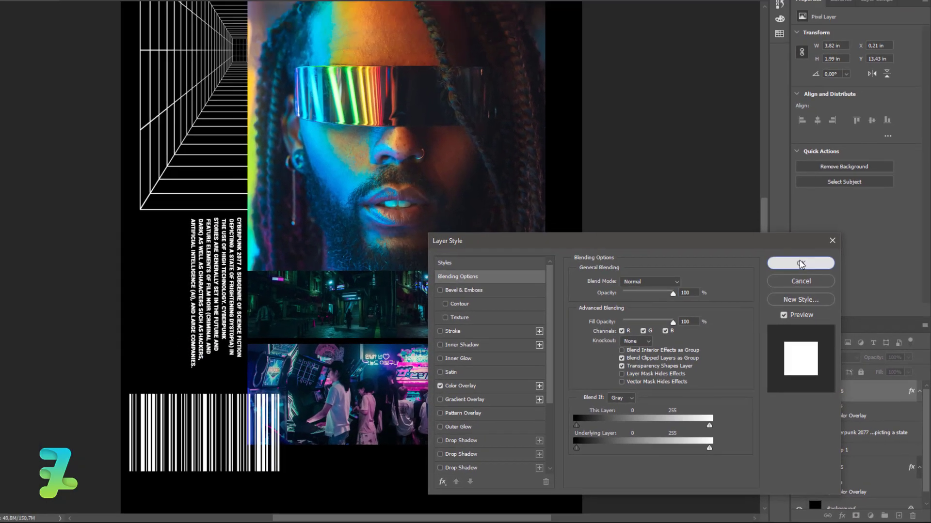
click(779, 221)
- Rotate the barcode 90° into a tall strip left of the text, then bring up File > Open
key(ctrl+t)
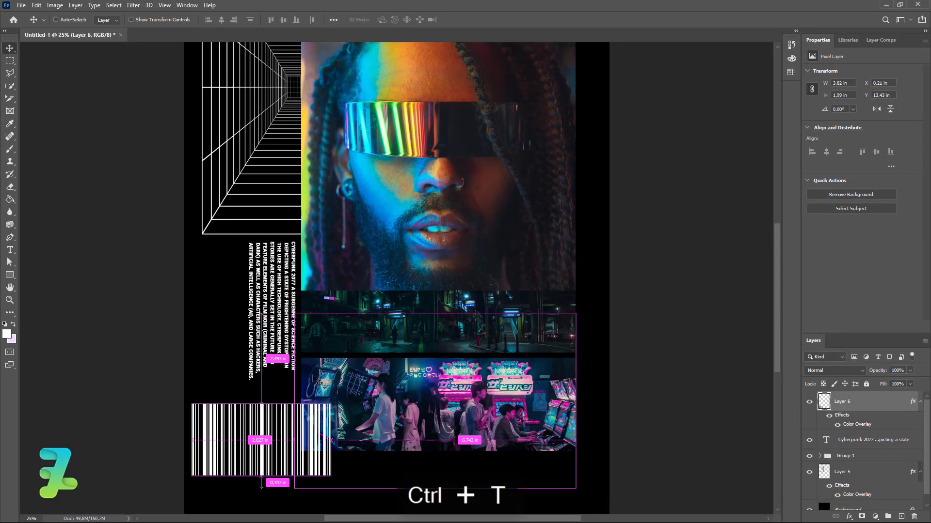
drag(370, 472, 300, 345)
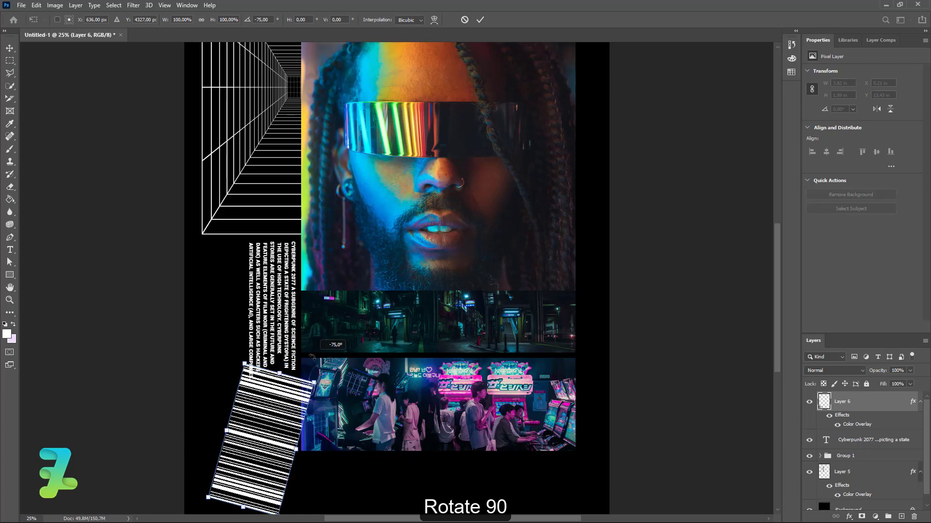
mouse_move(257, 431)
mouse_down()
mouse_move(233, 302)
mouse_move(242, 312)
mouse_up()
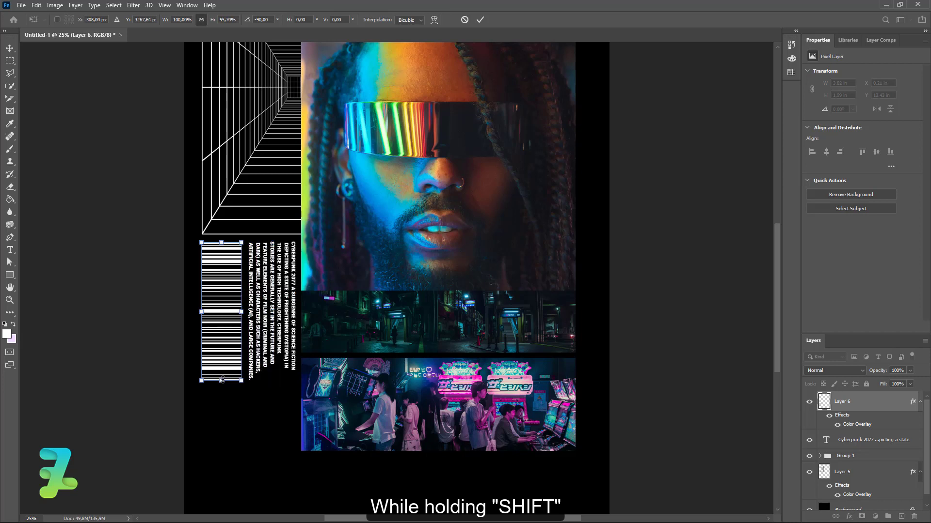
drag(222, 380, 299, 449)
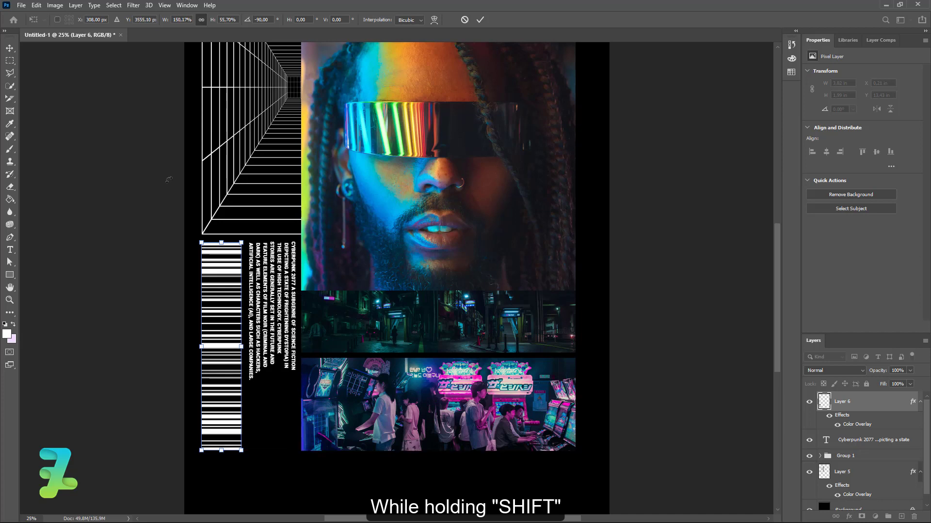
click(10, 47)
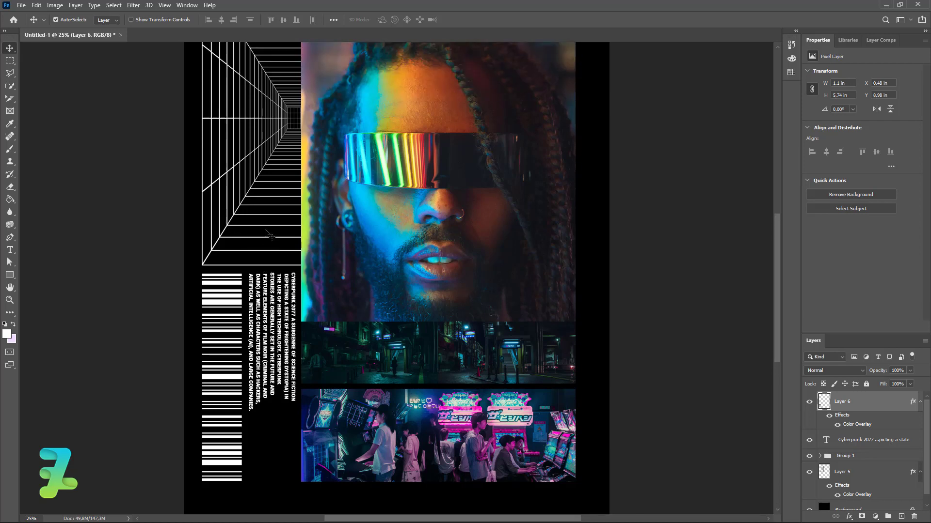
click(19, 6)
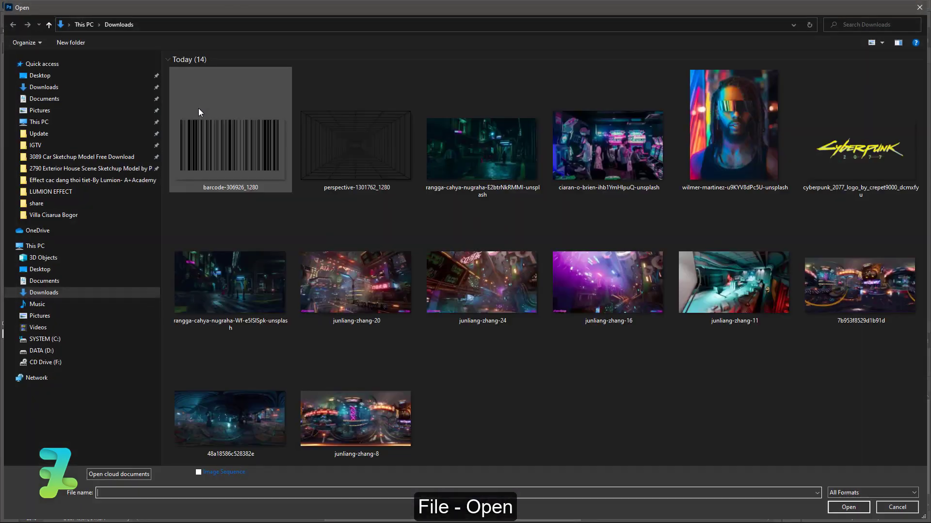
- Open the Cyberpunk 2077 logo PNG and copy it into the poster over the portrait
double_click(860, 145)
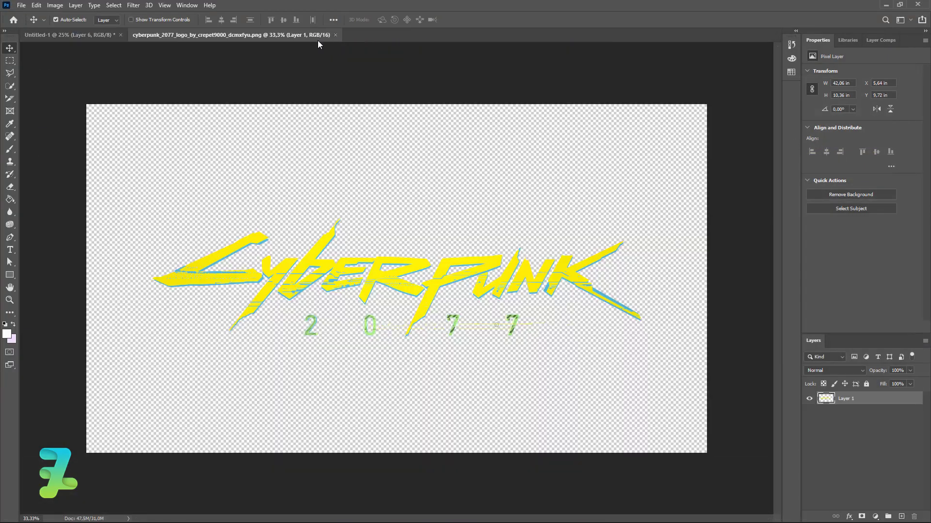
right_click(287, 35)
click(311, 83)
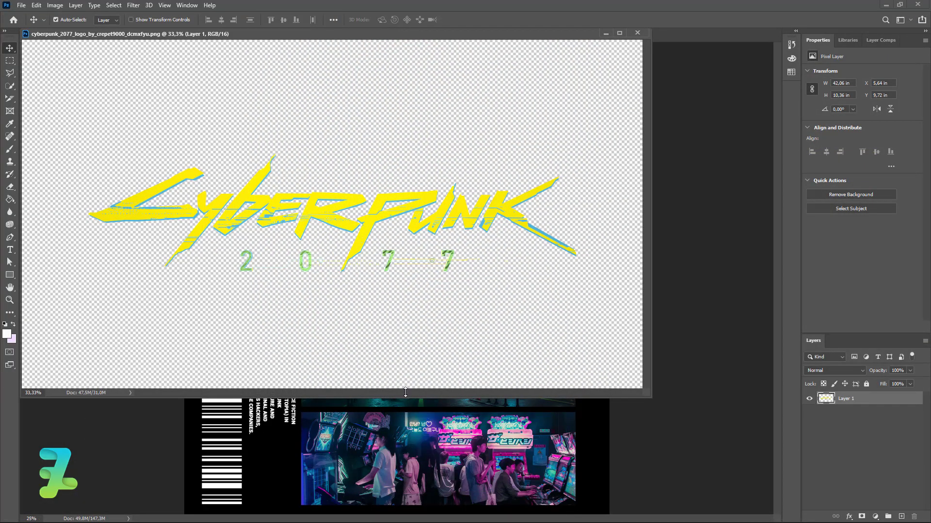
drag(450, 219, 418, 440)
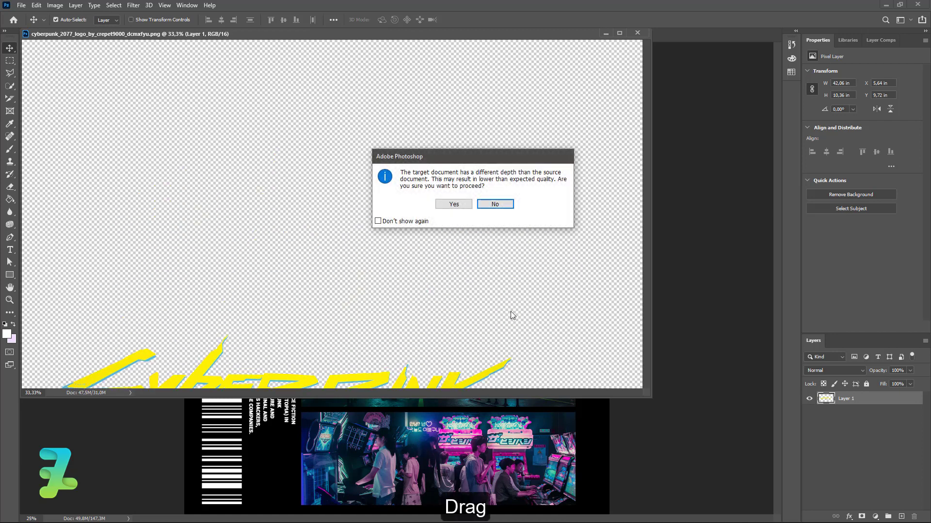
click(461, 206)
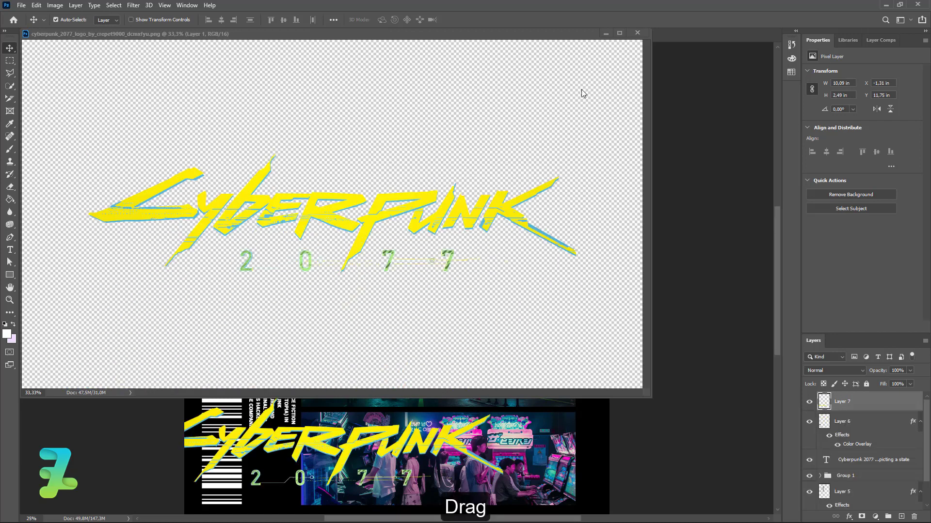
click(638, 32)
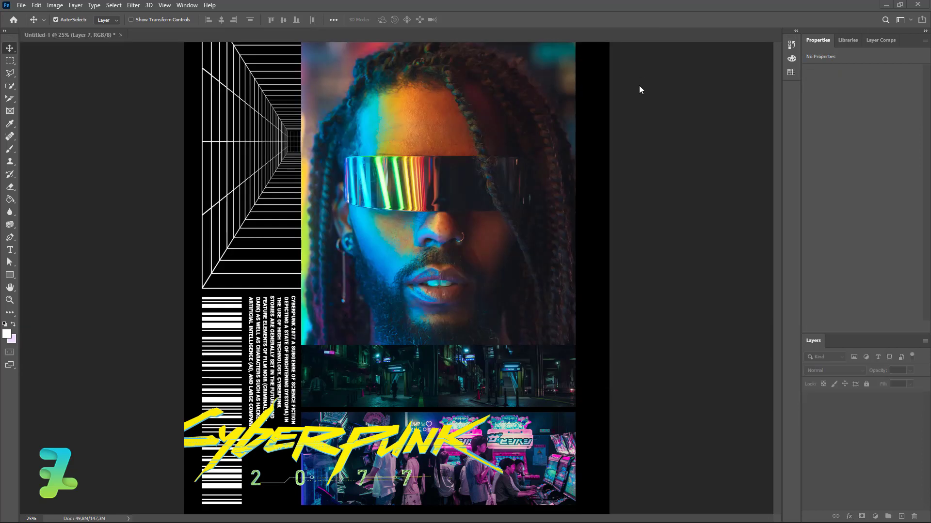
key(ctrl)
drag(349, 451, 388, 359)
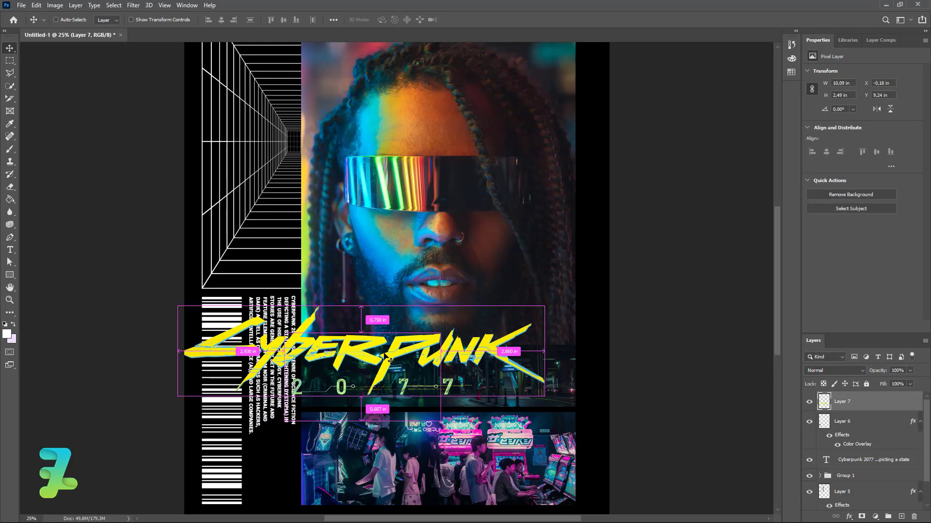
key(ctrl+minus)
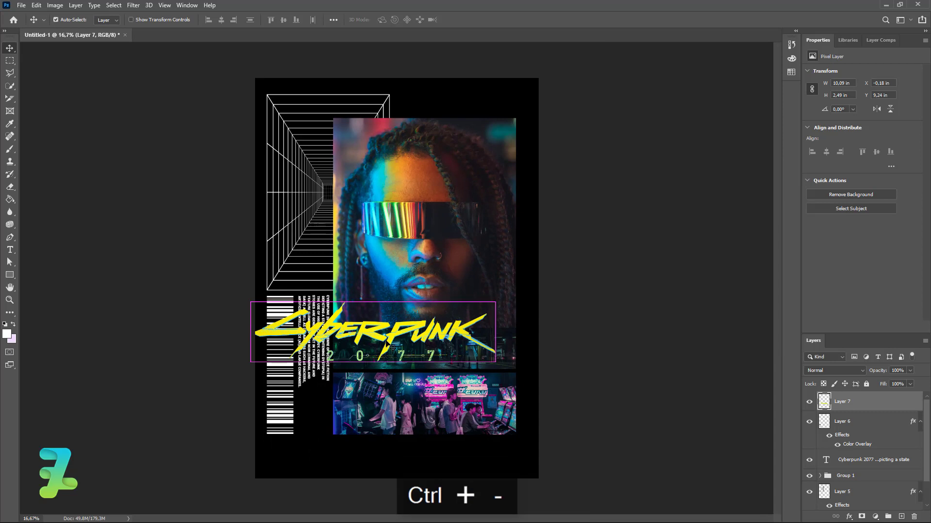
drag(377, 347, 378, 176)
- Rotate the logo to vertical and scale it to about 65.72% over the upper-left grid
key(ctrl+t)
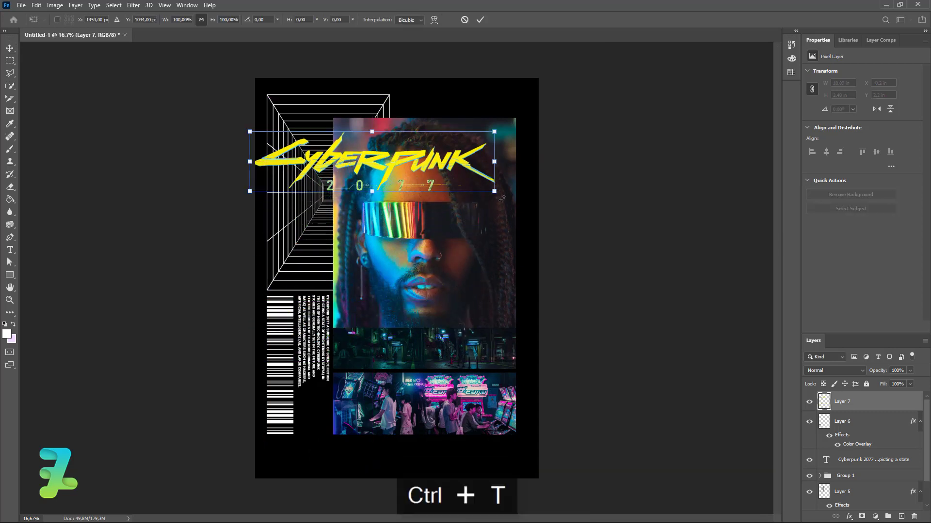
drag(502, 198, 412, 154)
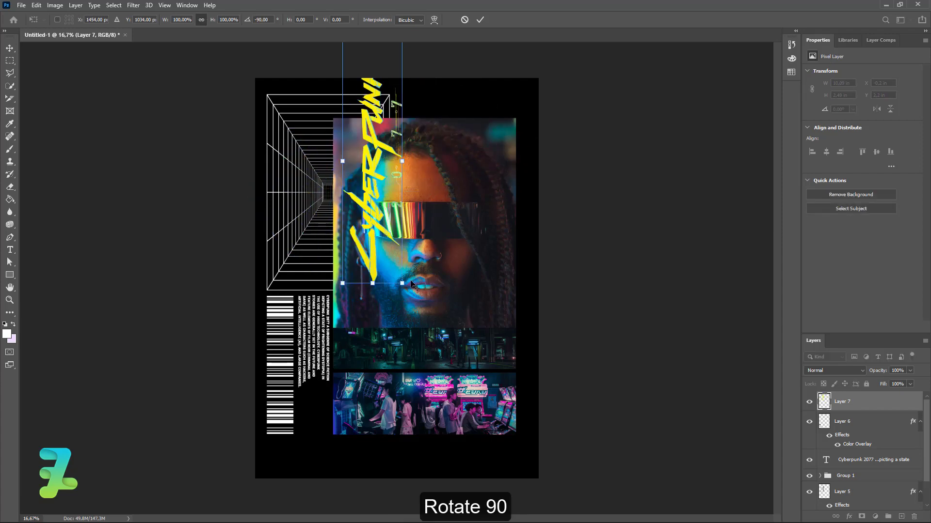
mouse_move(402, 283)
mouse_down()
mouse_move(392, 241)
mouse_move(312, 187)
mouse_move(304, 193)
mouse_up()
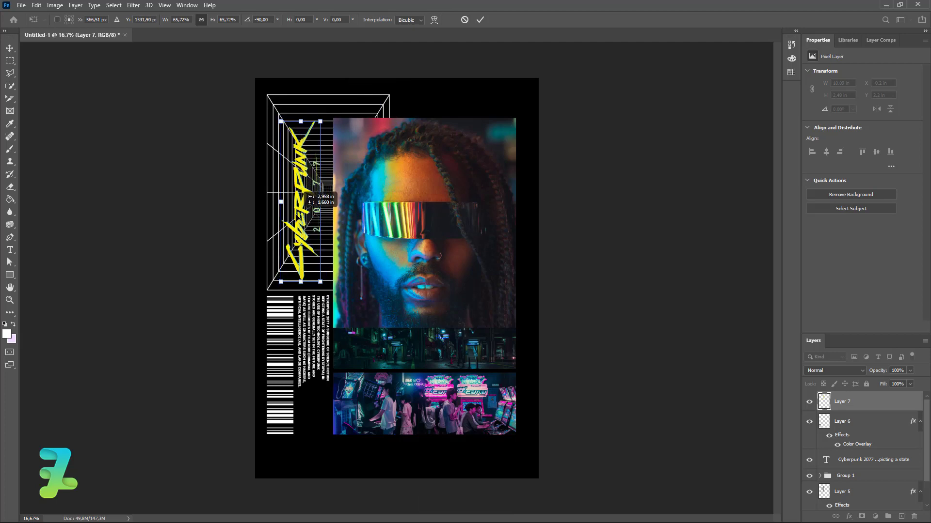
key(Return)
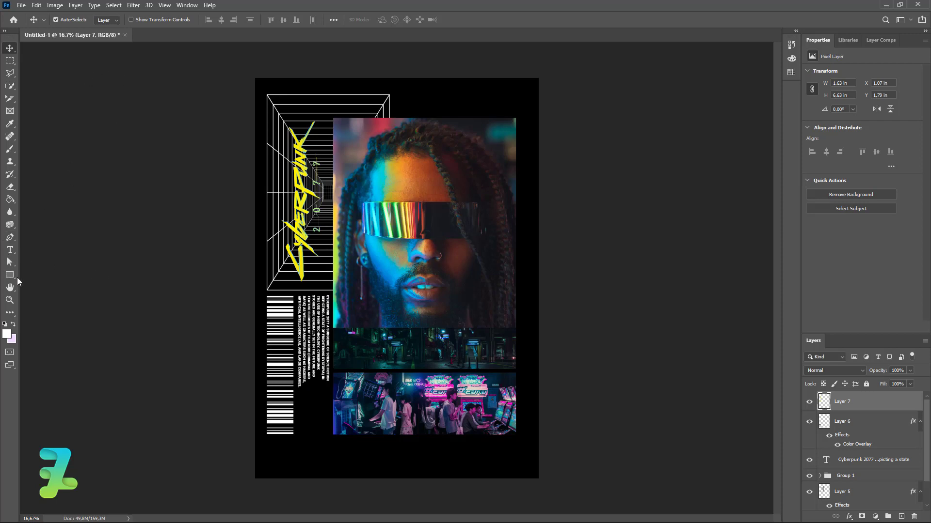
- Choose the World Wide Web 1 globe in the Custom Shape Tool's shape picker
click(10, 275)
click(50, 322)
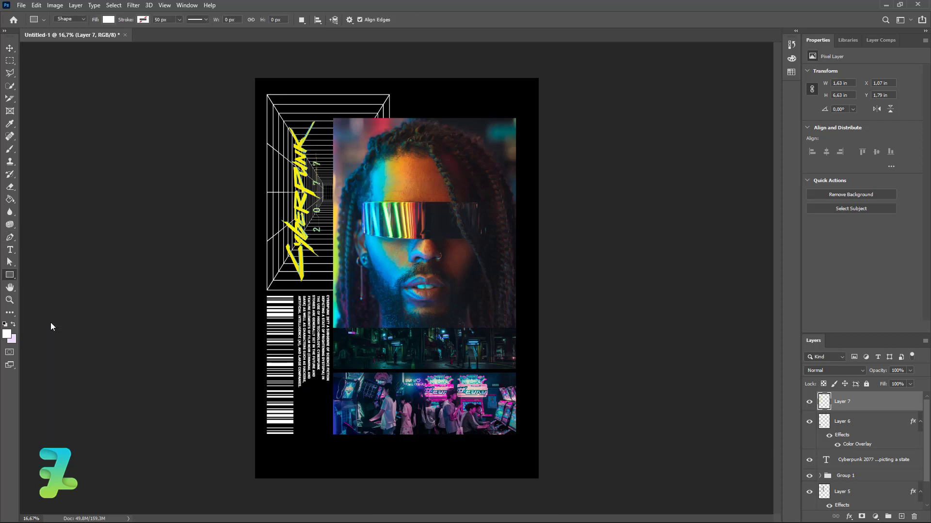
click(392, 21)
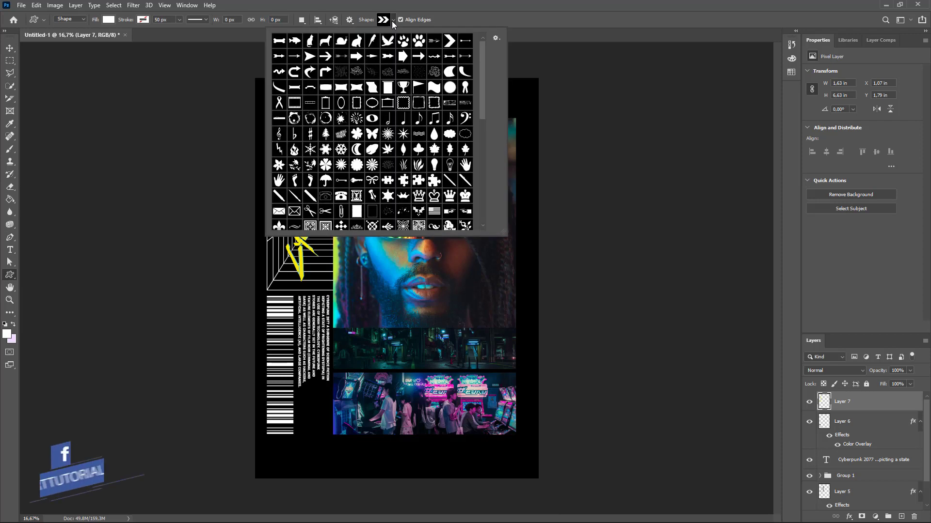
scroll(410, 68, down, 2)
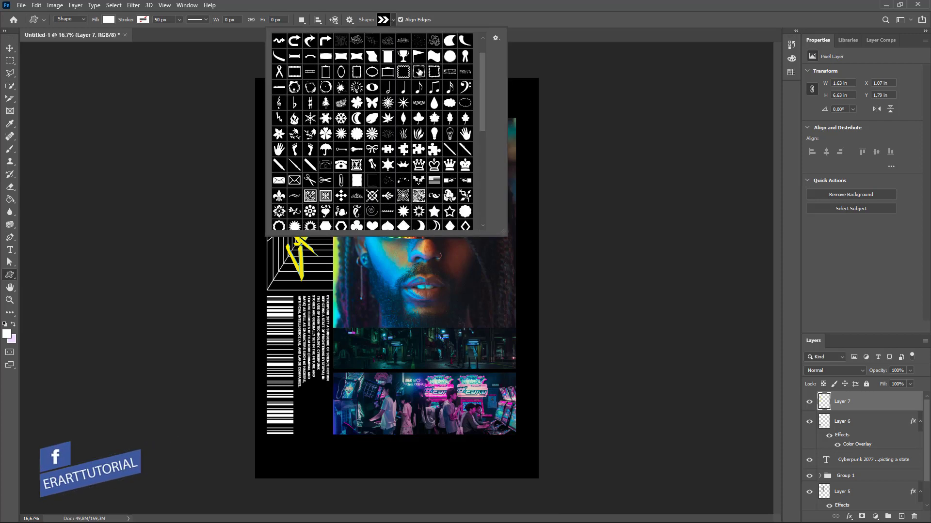
scroll(470, 106, down, 1)
scroll(470, 106, down, 2)
scroll(480, 111, down, 2)
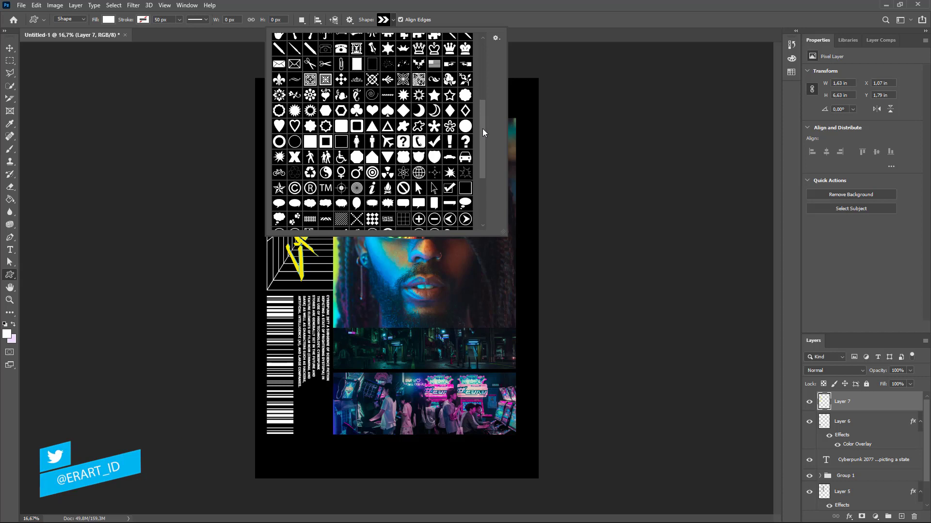
scroll(482, 132, down, 1)
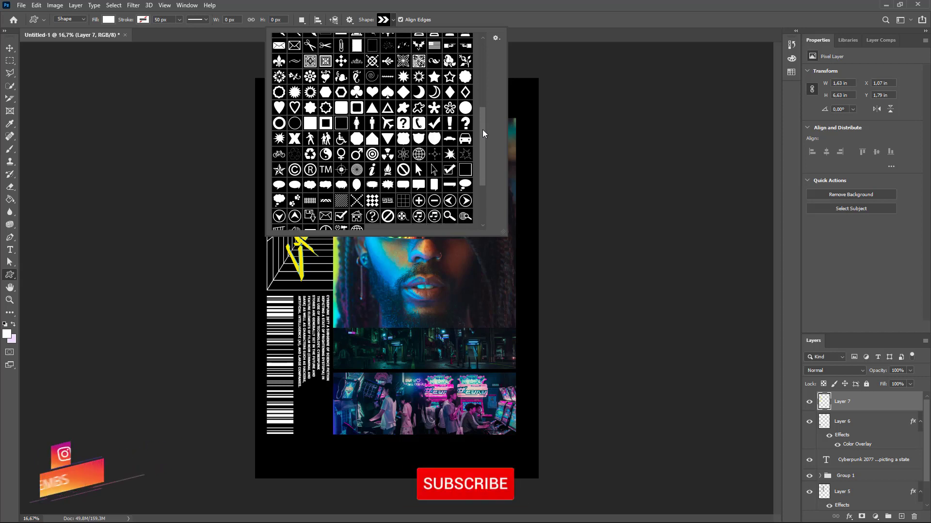
scroll(482, 130, down, 2)
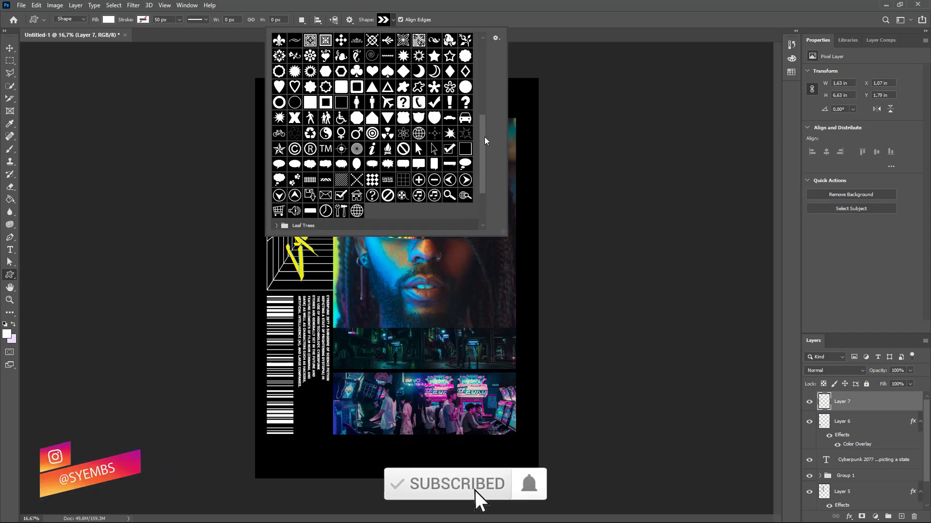
scroll(484, 137, down, 1)
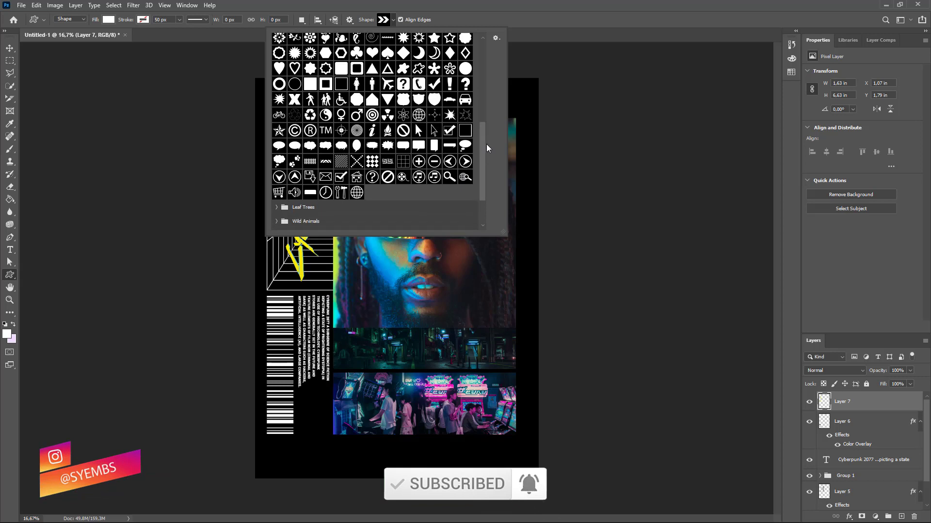
scroll(487, 144, down, 1)
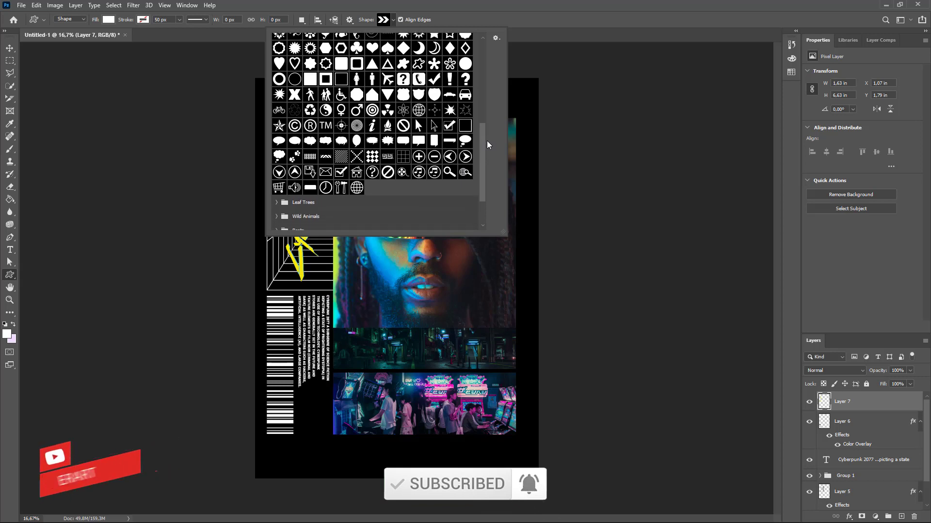
scroll(487, 141, up, 1)
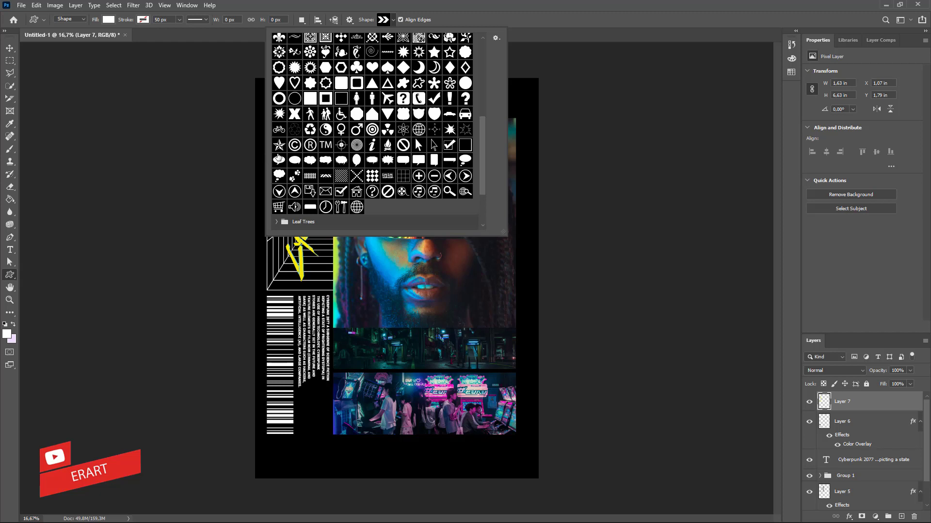
click(356, 207)
click(389, 17)
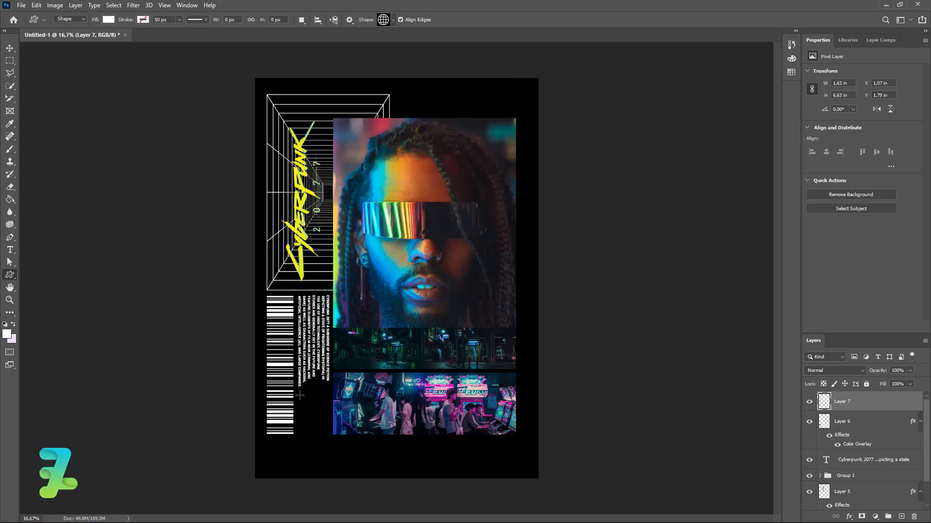
- Draw the globe beside the barcode and give it a white #ffffff fill
drag(300, 396, 330, 435)
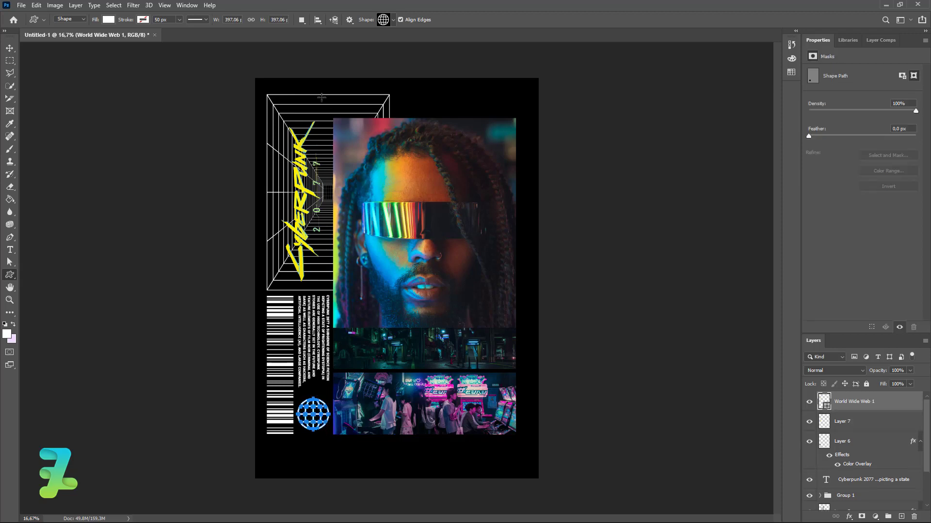
click(108, 20)
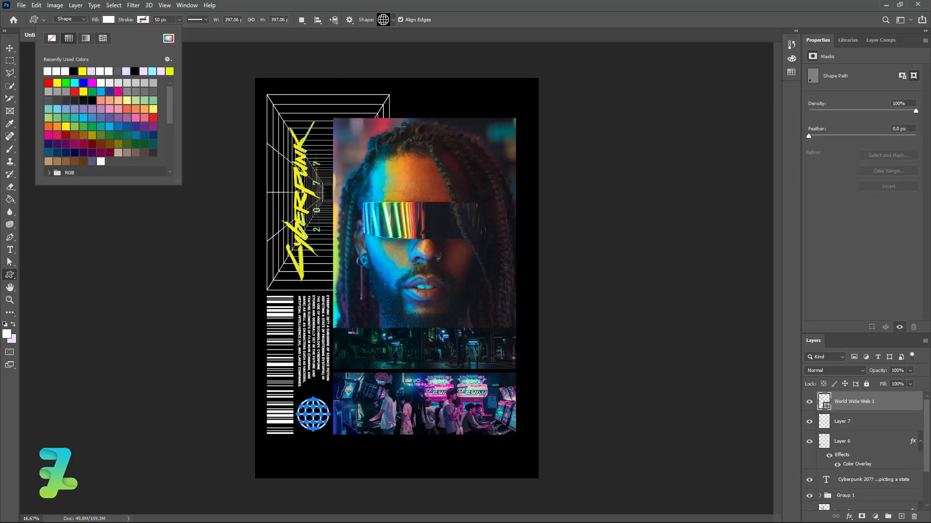
click(168, 38)
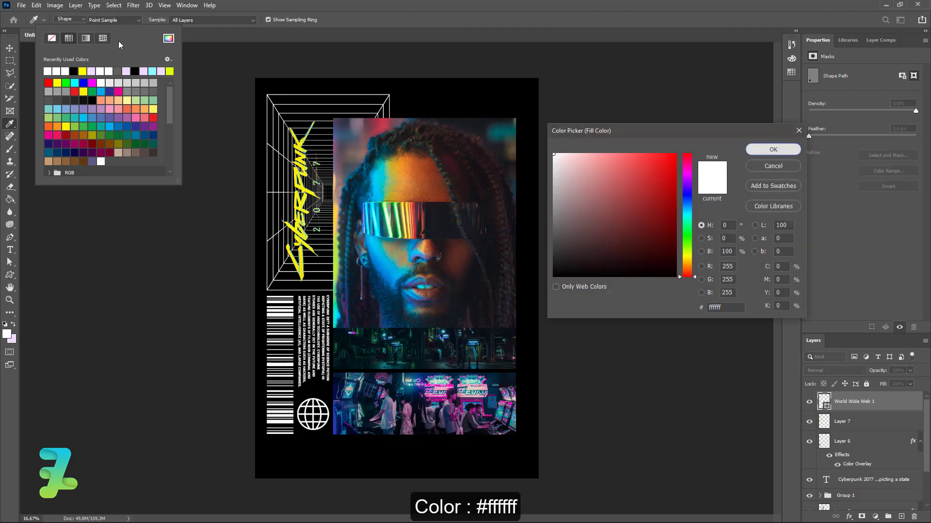
click(766, 150)
- Nudge the globe slightly into place beside the barcode, then deselect it
key(Return)
key(v)
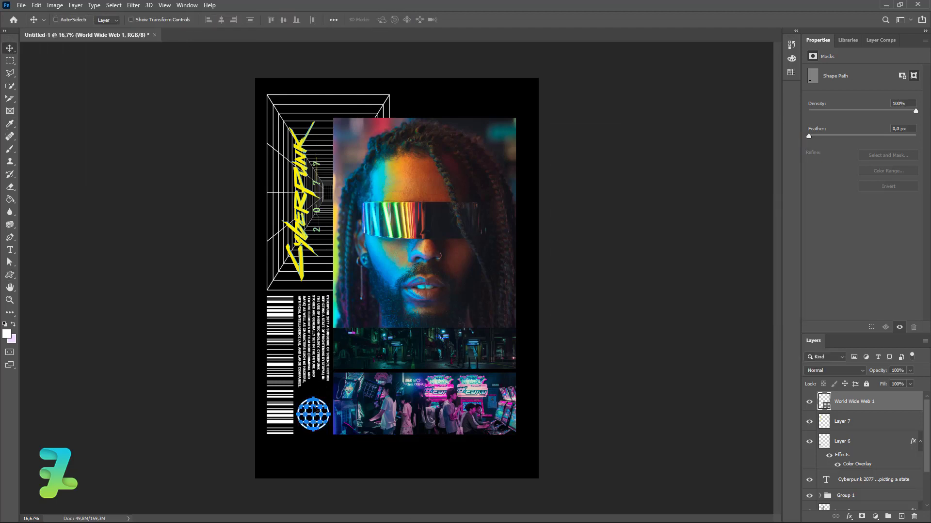
mouse_move(316, 407)
mouse_down()
mouse_move(316, 398)
mouse_move(319, 407)
mouse_up()
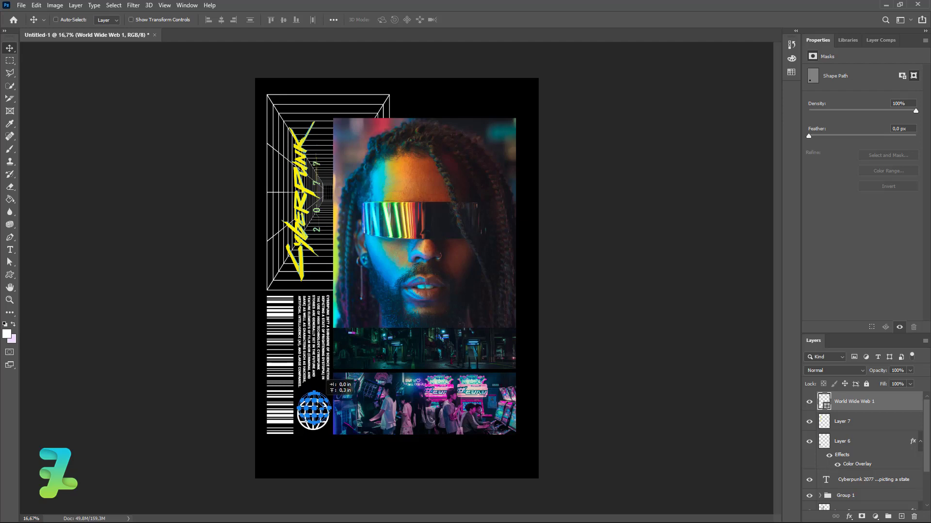
ctrl+click(622, 413)
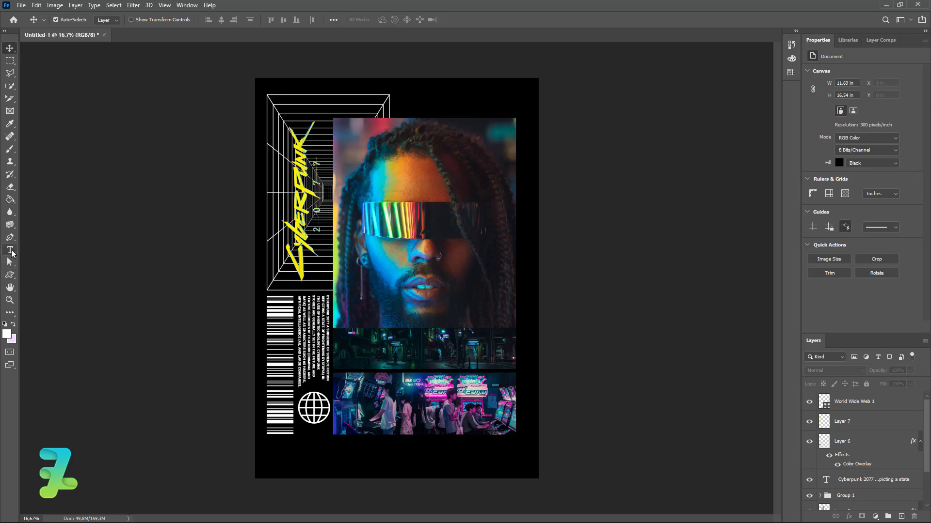
click(10, 250)
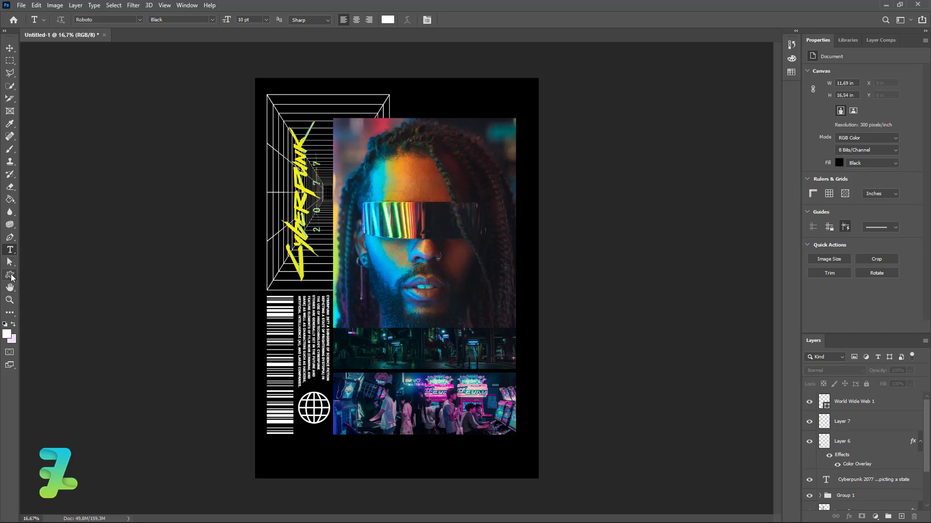
- Draw a white 1003 x 295 px rectangle over the lower-right photos, nudged slightly up-left
click(11, 276)
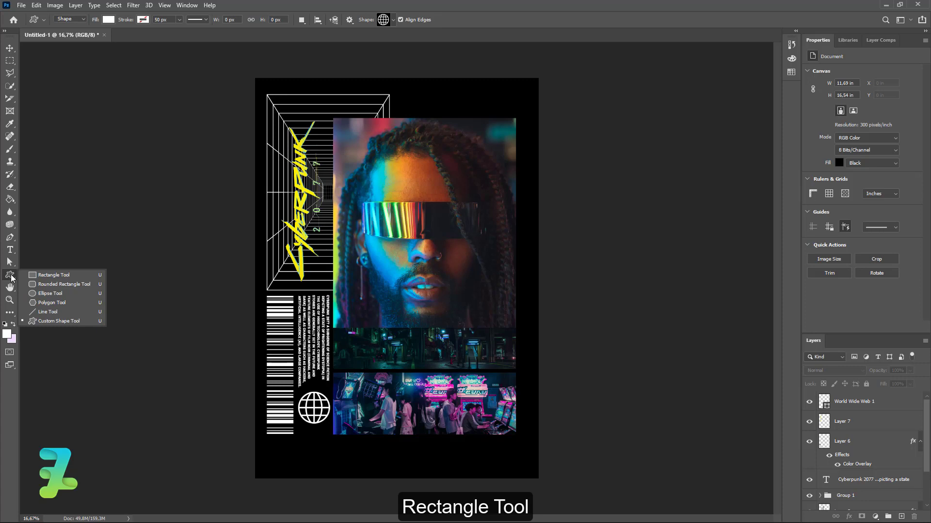
click(48, 274)
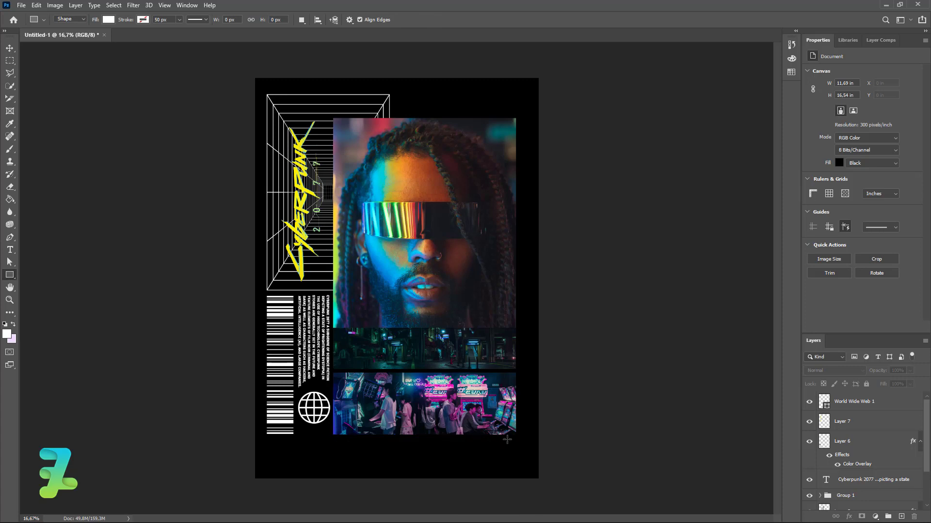
drag(519, 384, 439, 361)
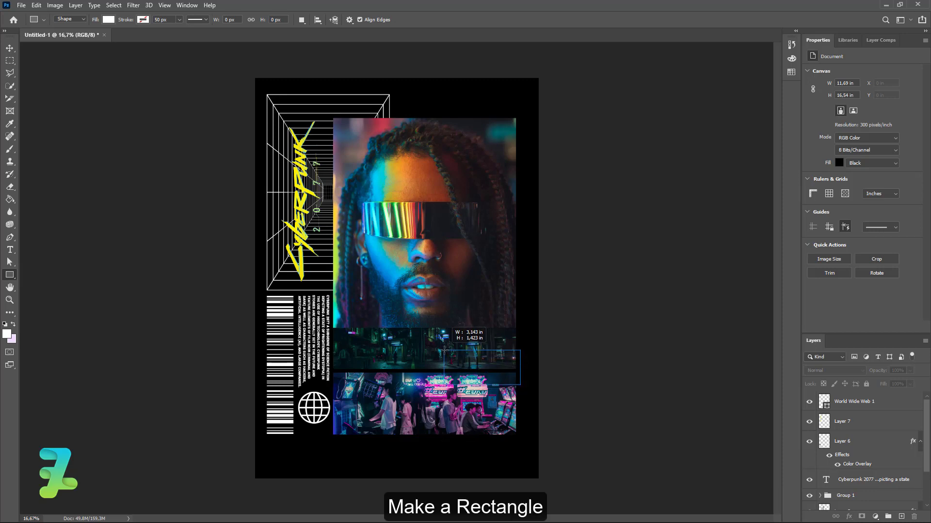
drag(439, 361, 439, 361)
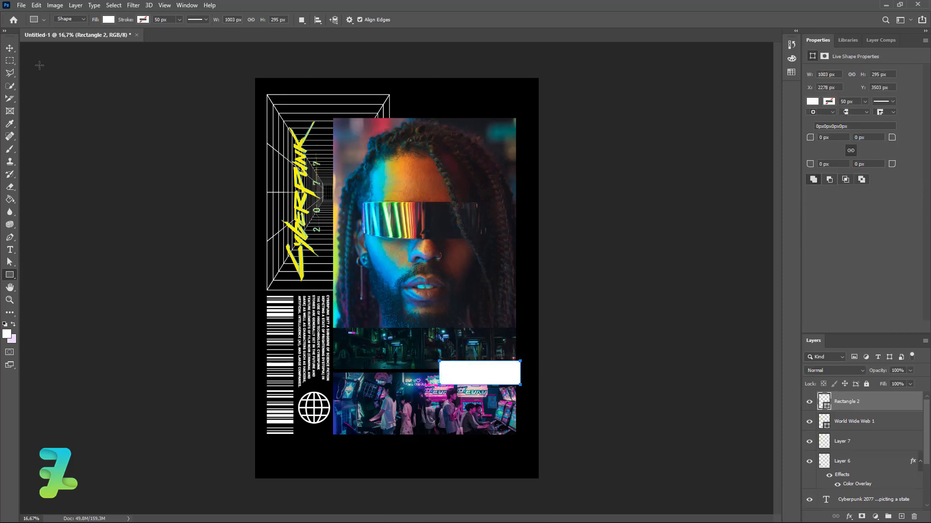
click(10, 48)
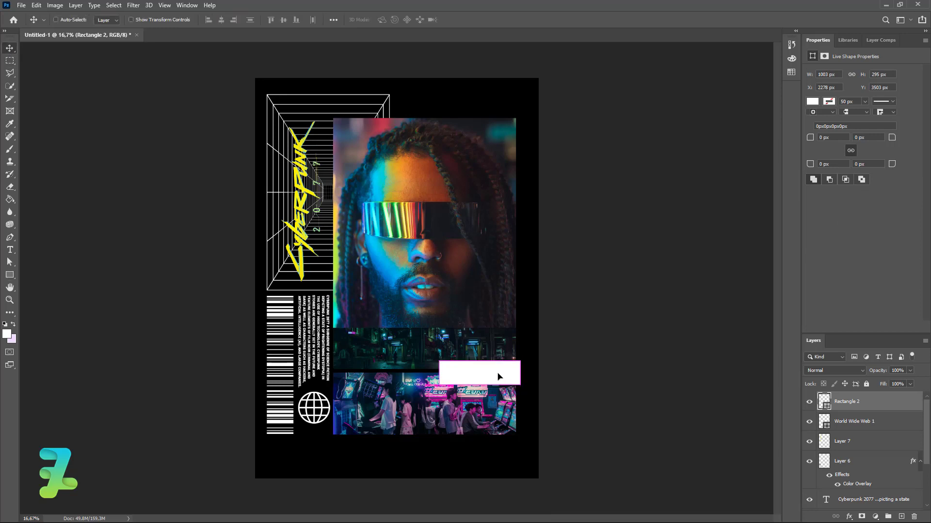
drag(498, 376, 502, 374)
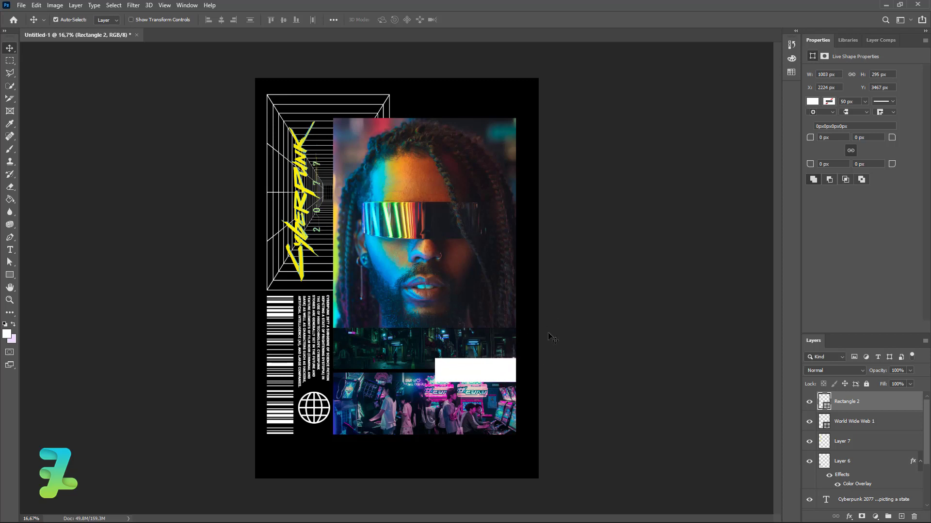
- Set the Type tool to Roboto Black with black #000000 text colour
click(10, 249)
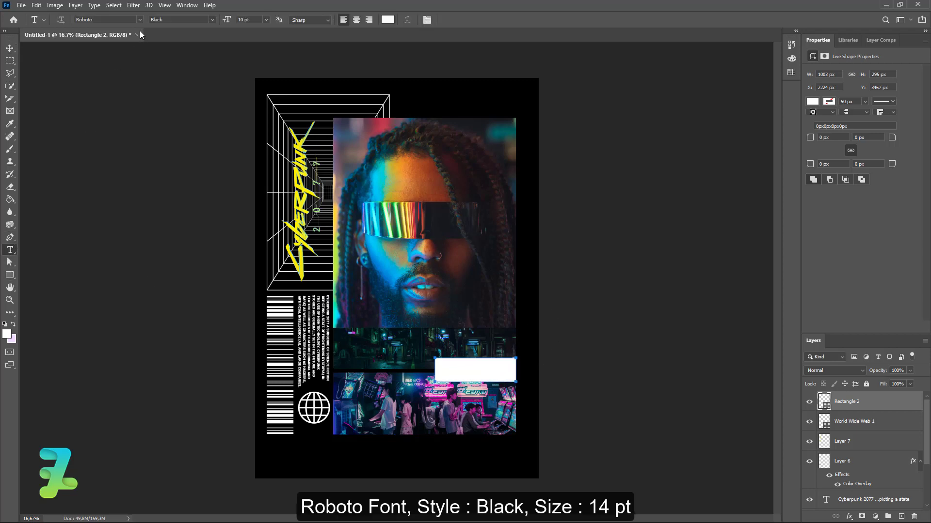
click(210, 20)
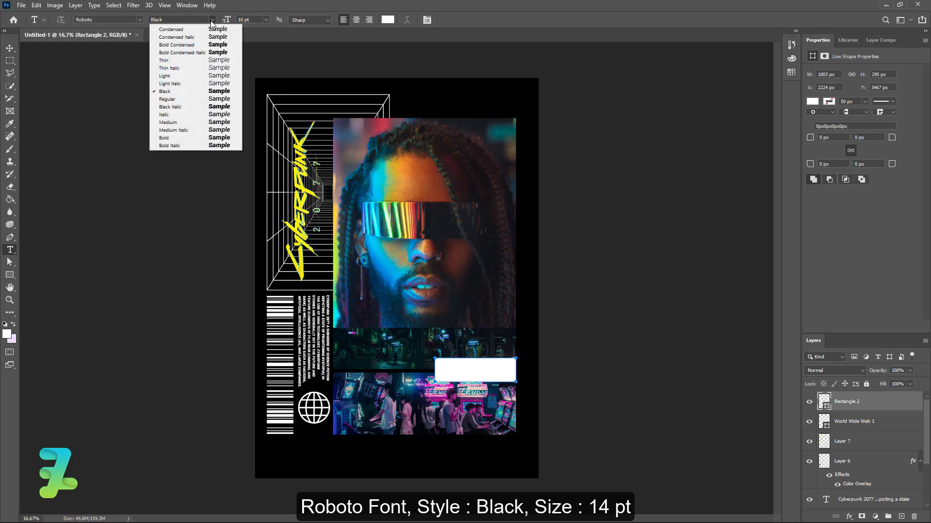
click(265, 19)
click(267, 19)
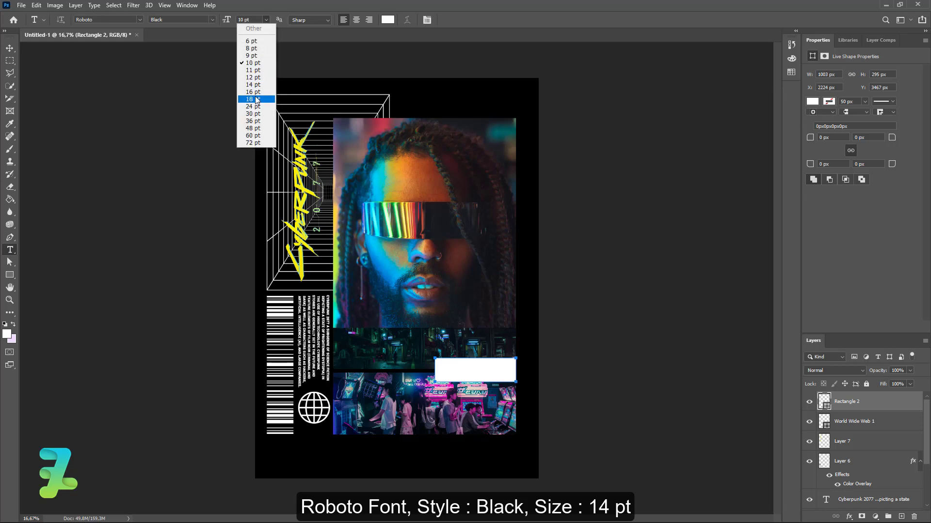
click(256, 84)
click(7, 333)
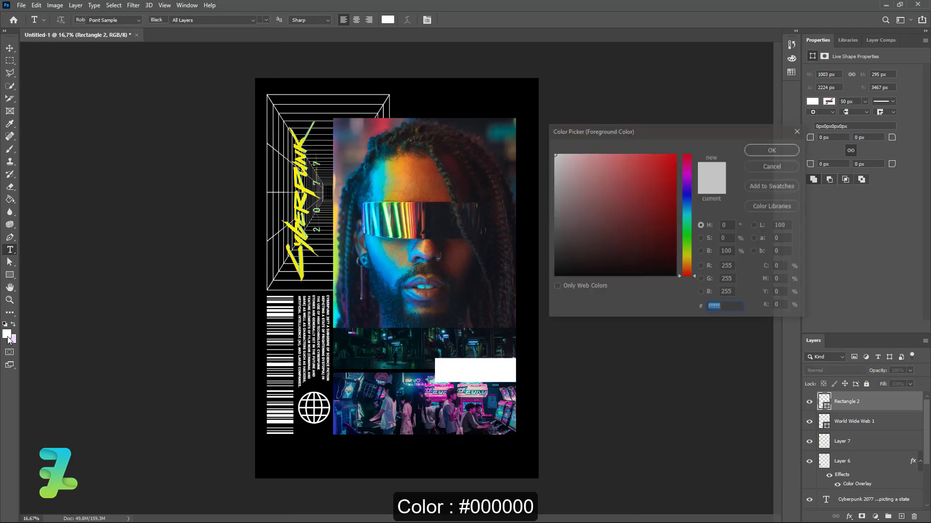
text(000000)
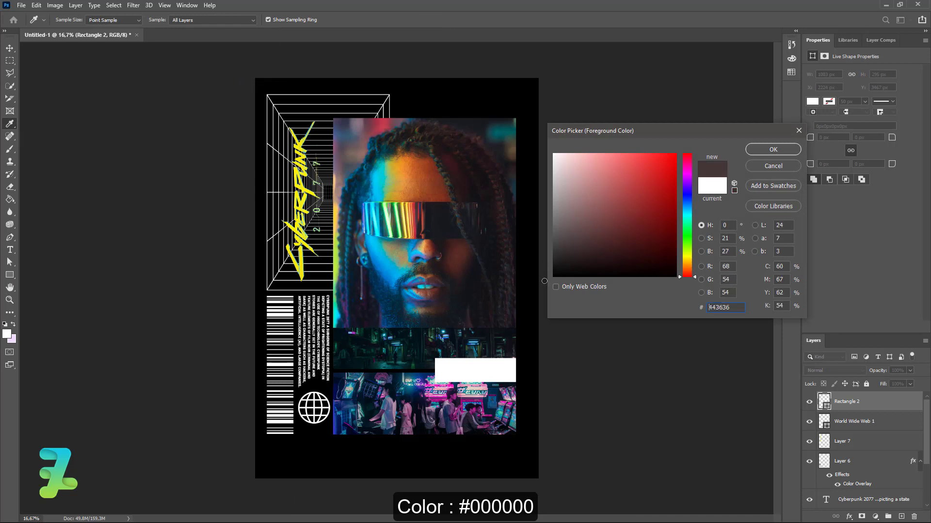
click(758, 148)
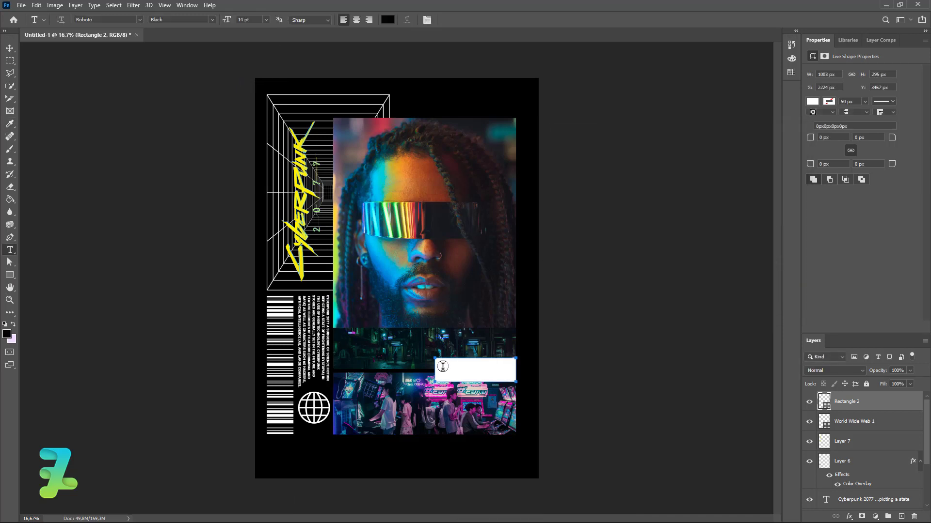
- Add FUTURE at 48 pt, move it onto the white box, and load the box as a selection
click(463, 309)
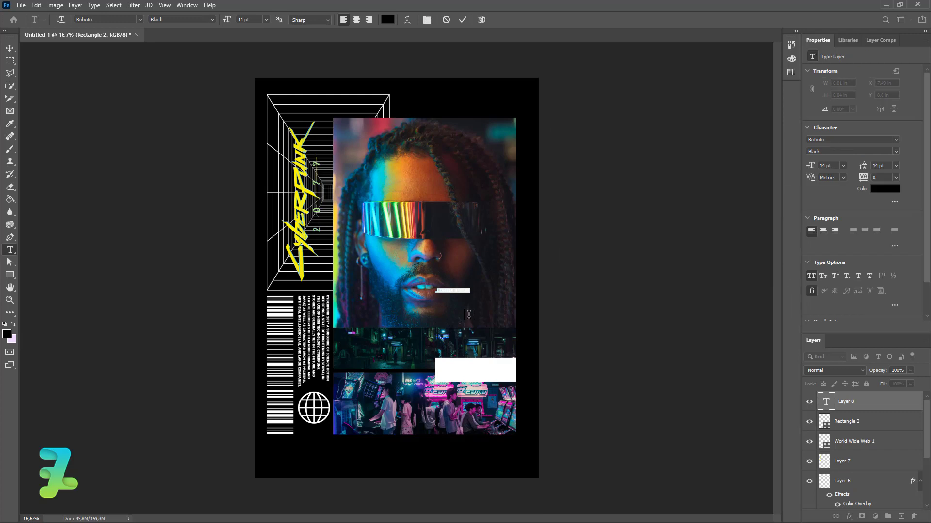
key(BackSpace)
key(ctrl+a)
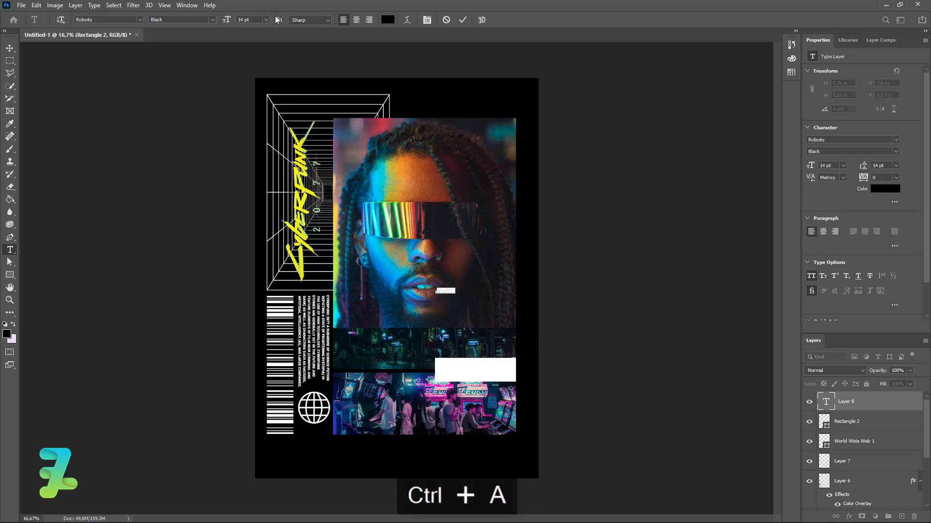
click(265, 19)
click(256, 122)
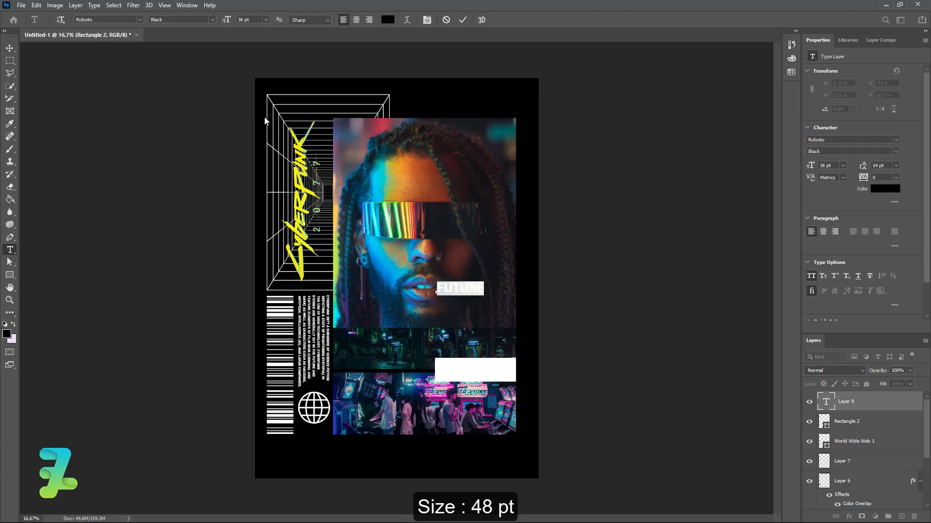
click(266, 20)
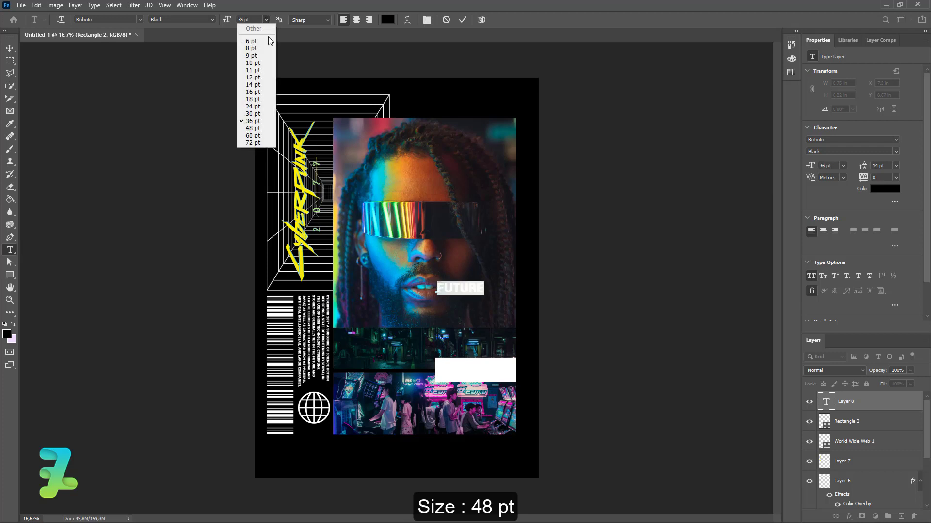
click(259, 130)
click(10, 48)
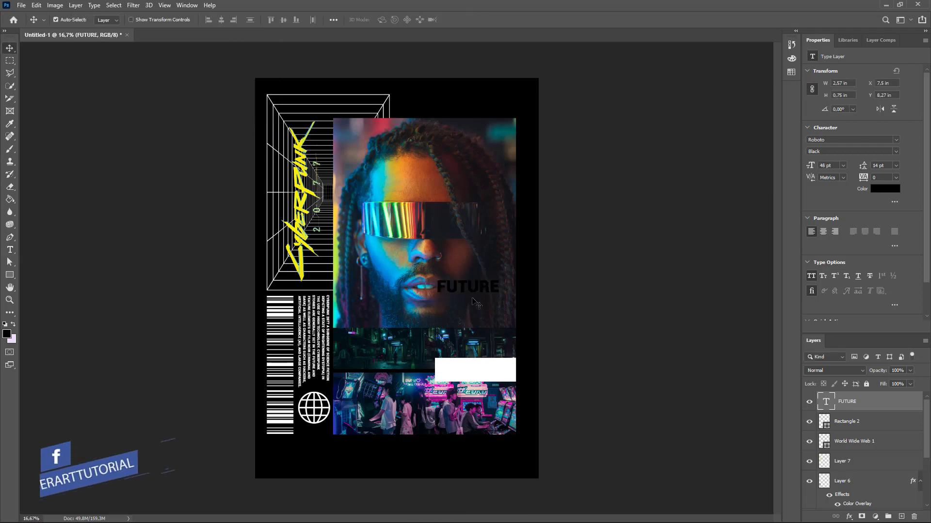
drag(472, 287, 474, 368)
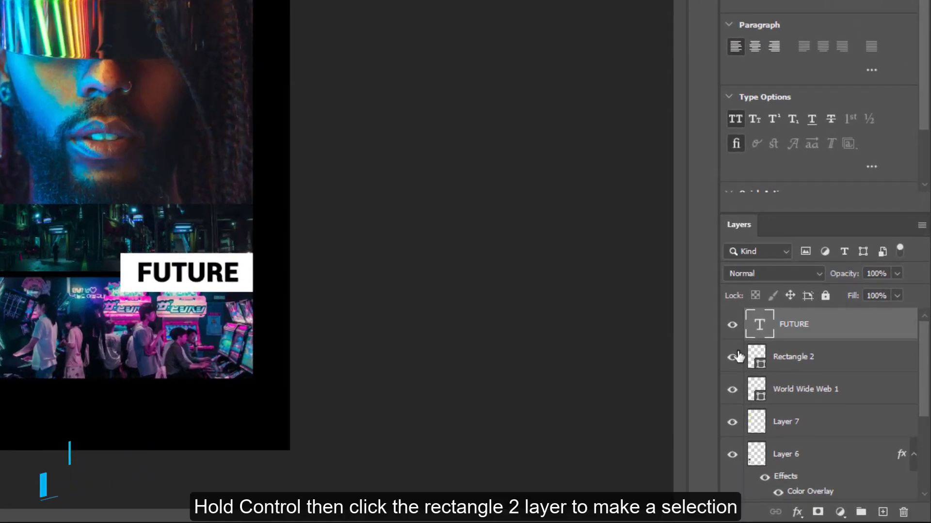
ctrl+click(756, 359)
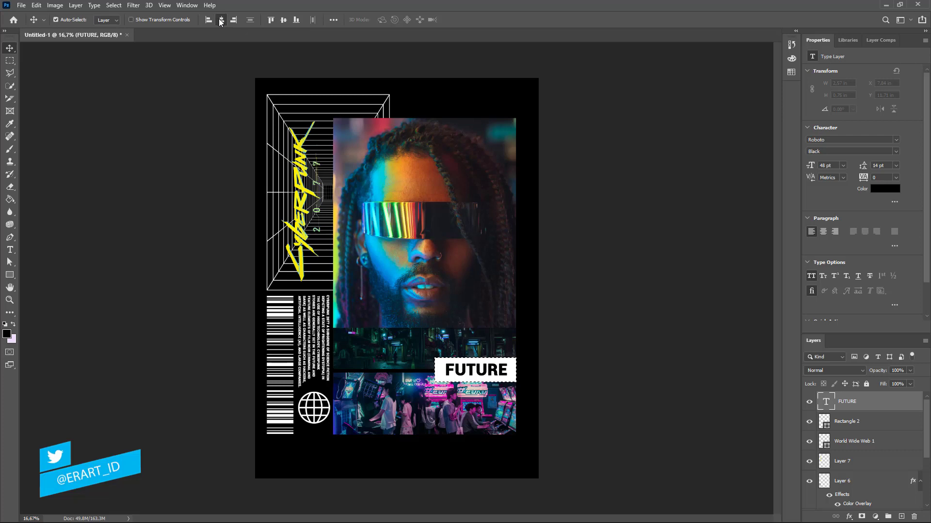
- Clear the selection, duplicate FUTURE, and move the copy just above the white box
key(ctrl+d)
key(ctrl+d)
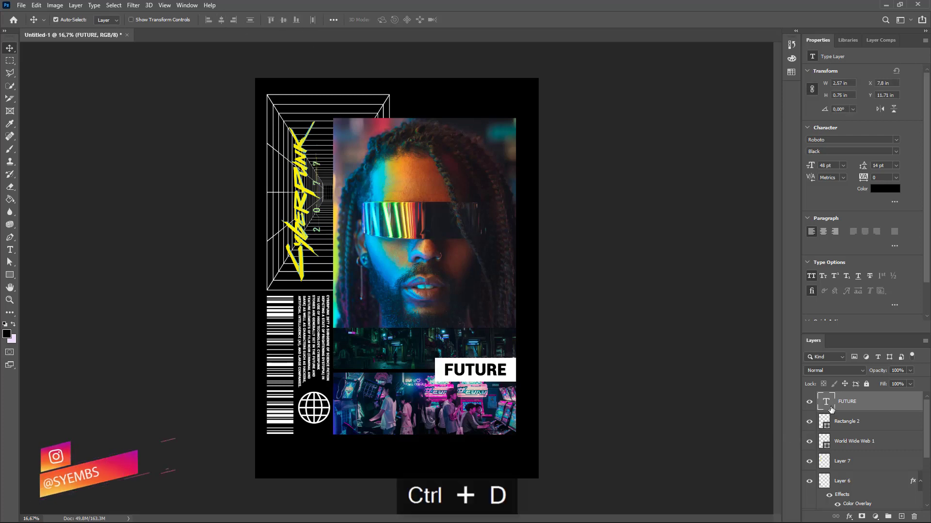
key(ctrl+j)
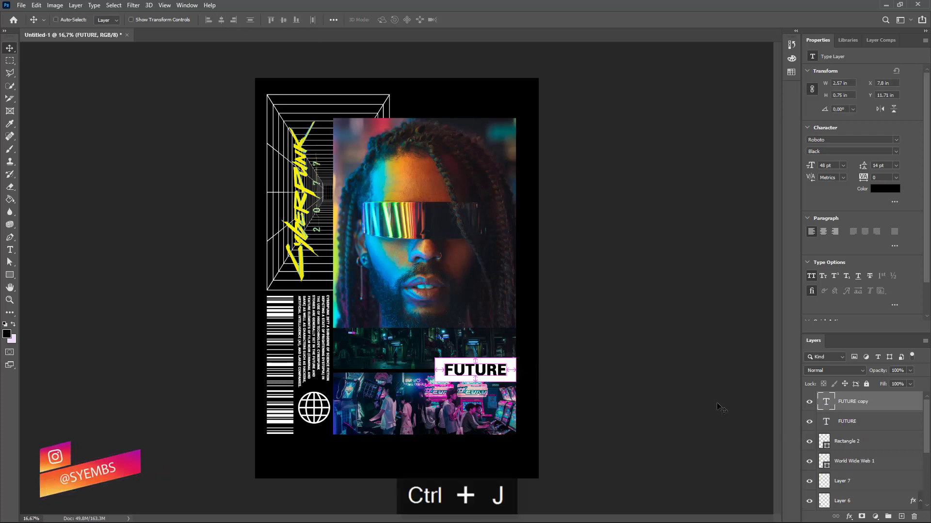
drag(483, 373, 483, 355)
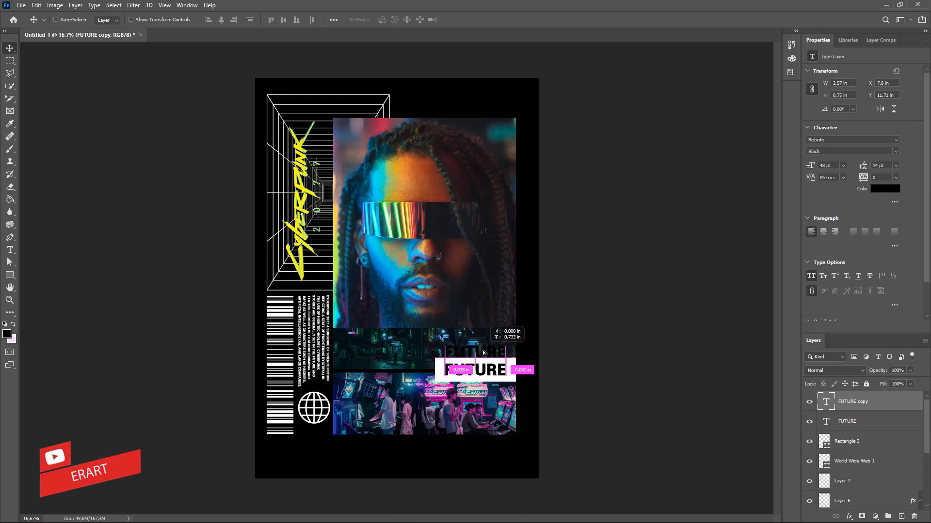
drag(483, 355, 485, 352)
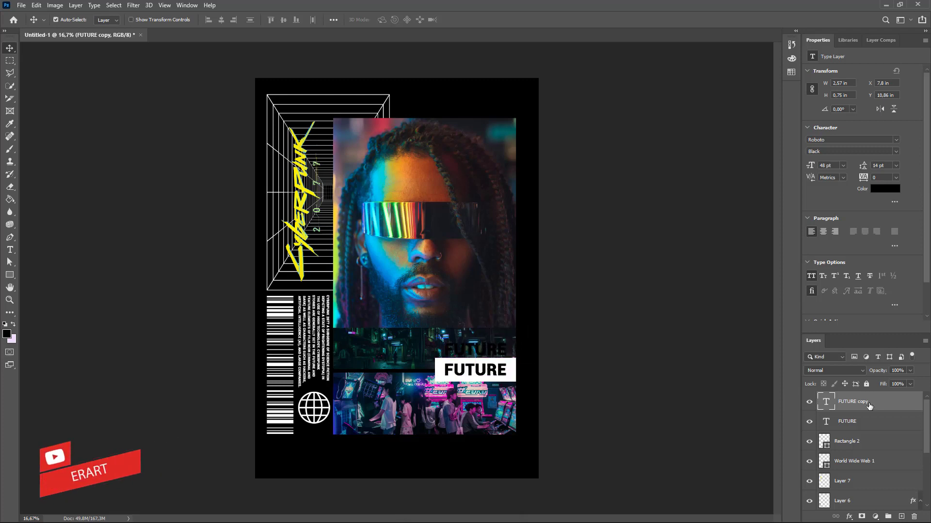
- Change the copied FUTURE's text colour to white #ffffff
double_click(824, 402)
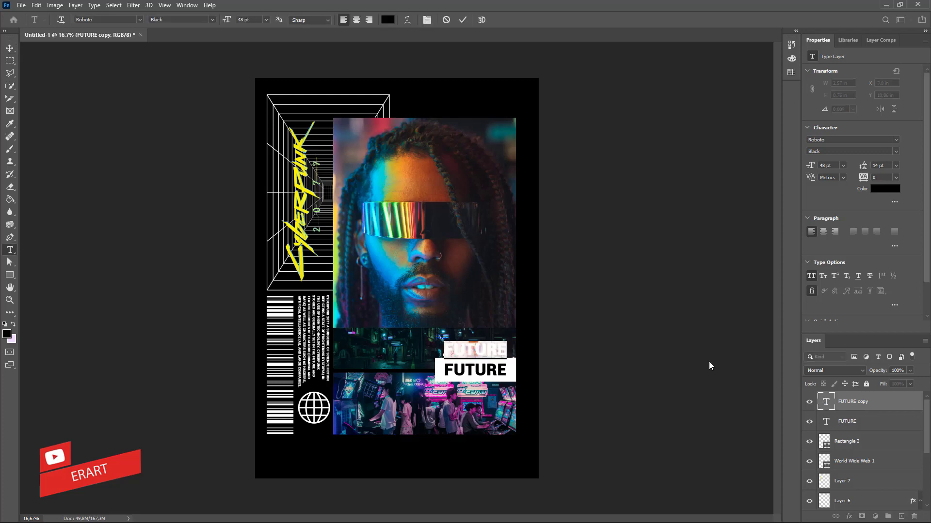
click(387, 20)
text(ffffff)
click(773, 150)
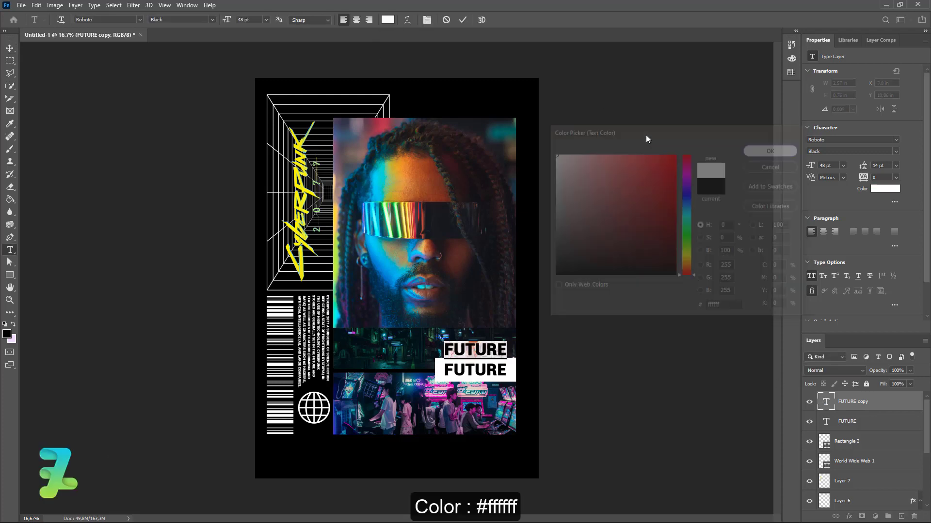
click(9, 48)
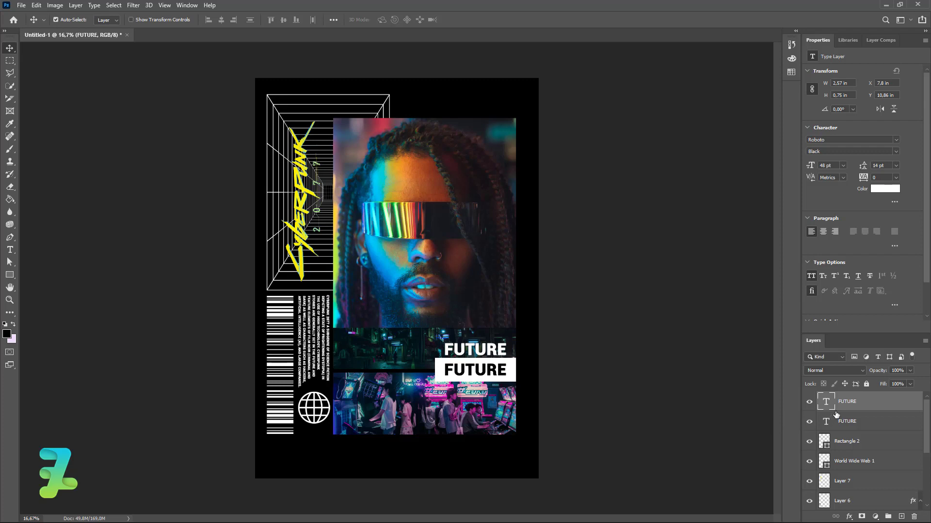
- Duplicate the white FUTURE, move it higher, and set its layer fill to 0%
key(ctrl+j)
mouse_move(475, 353)
mouse_down()
mouse_move(474, 329)
mouse_move(474, 337)
mouse_up()
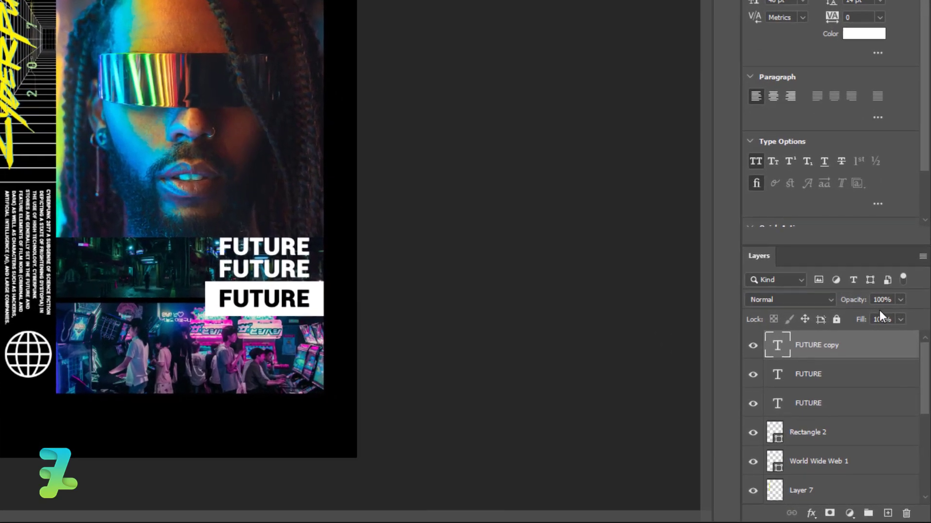
click(899, 319)
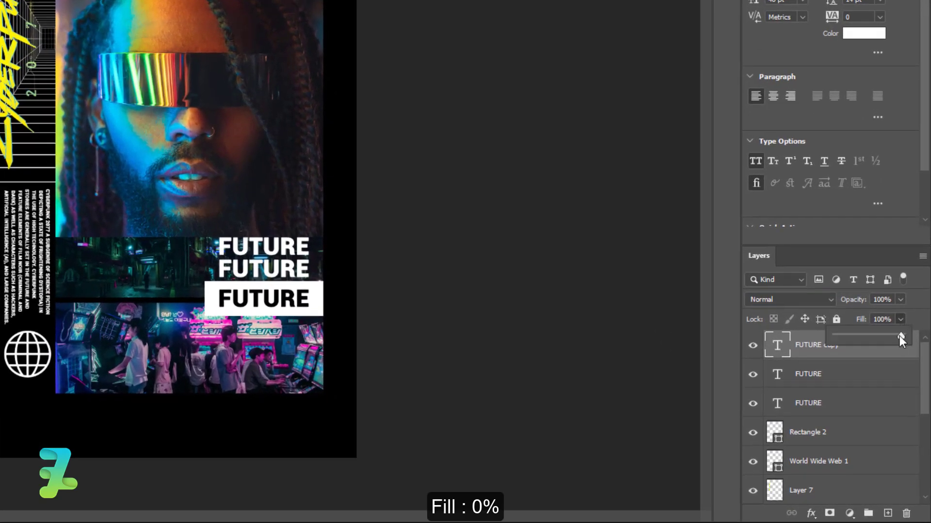
drag(900, 336, 842, 349)
click(861, 354)
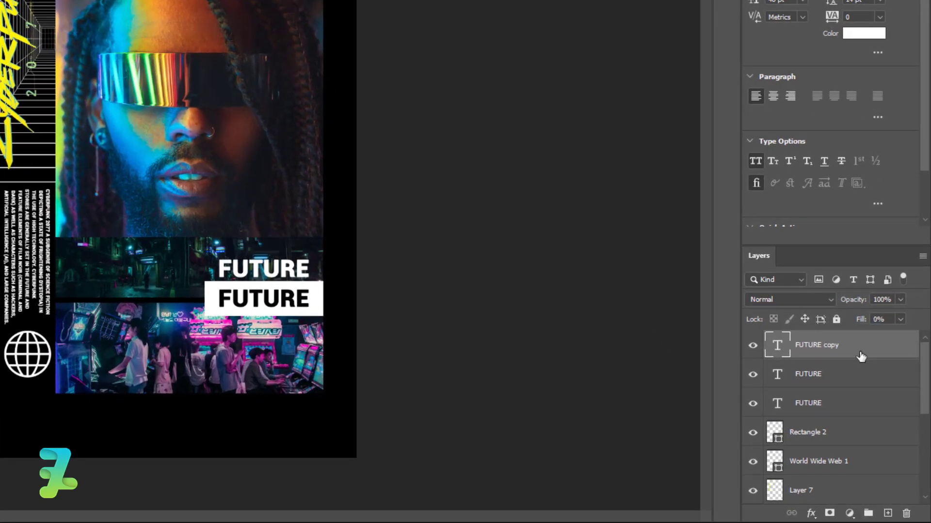
- Add a 5 px white outside stroke to the hollow FUTURE, then duplicate it
double_click(861, 356)
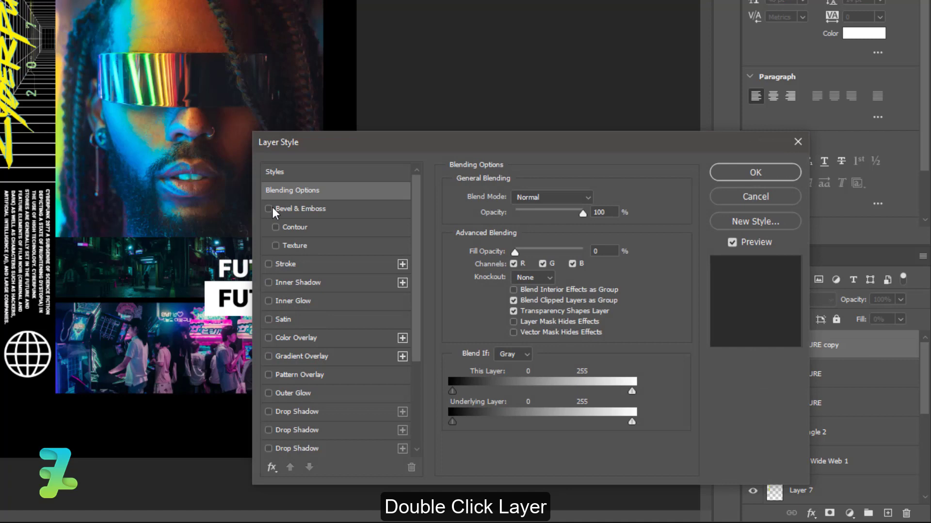
click(278, 267)
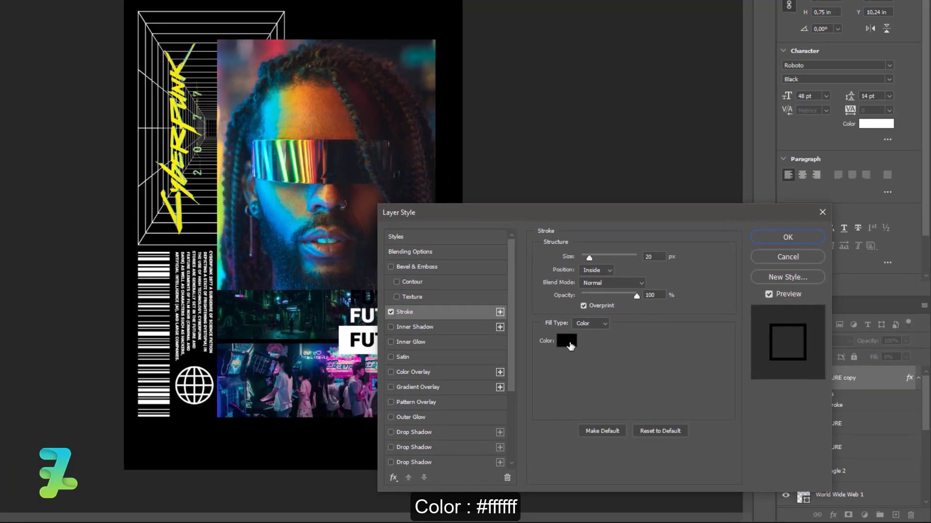
click(570, 345)
text(ffffff)
click(739, 77)
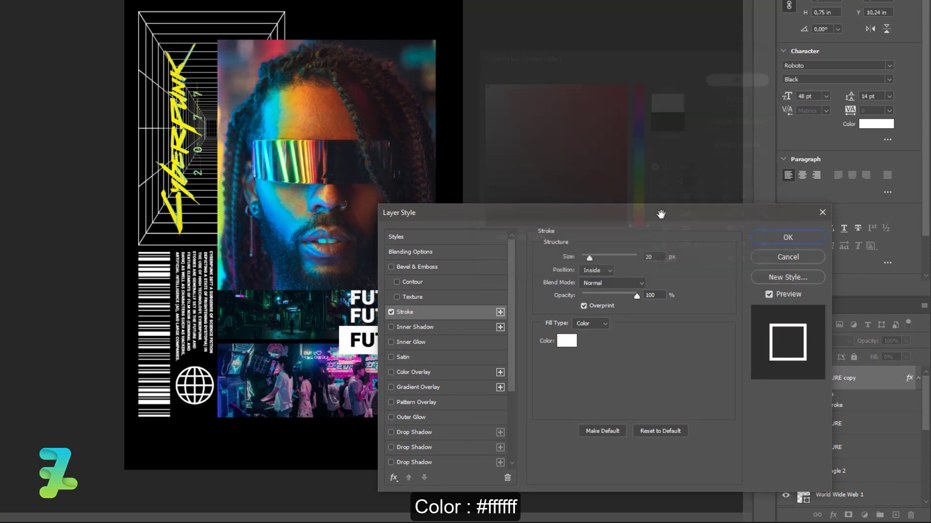
click(596, 270)
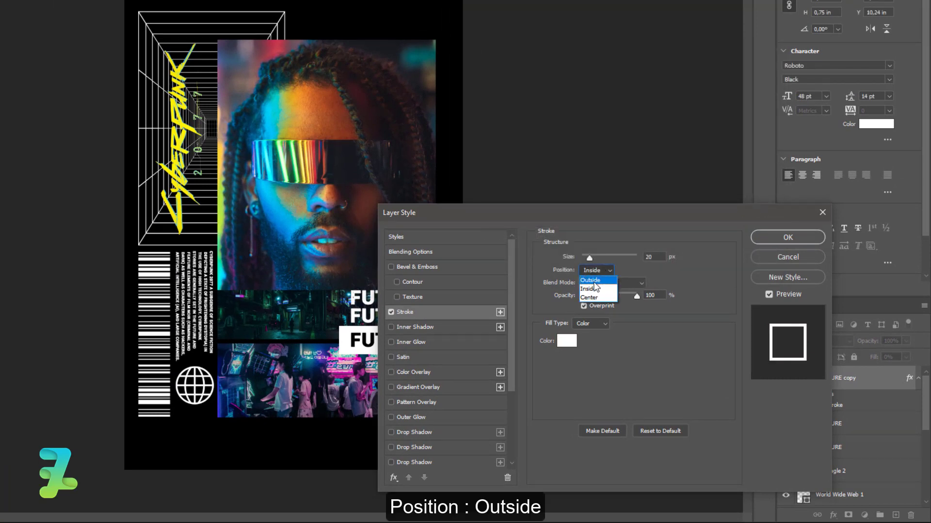
click(591, 276)
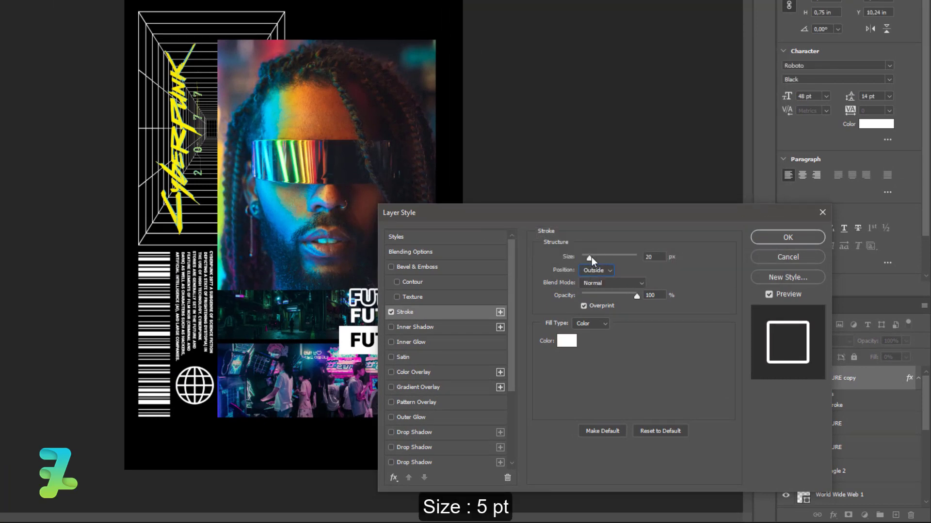
drag(589, 257, 584, 258)
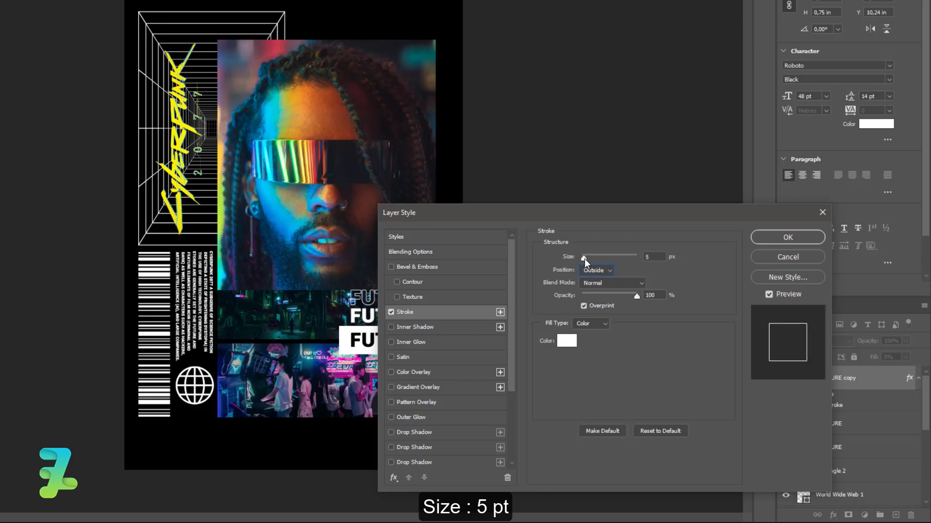
click(584, 257)
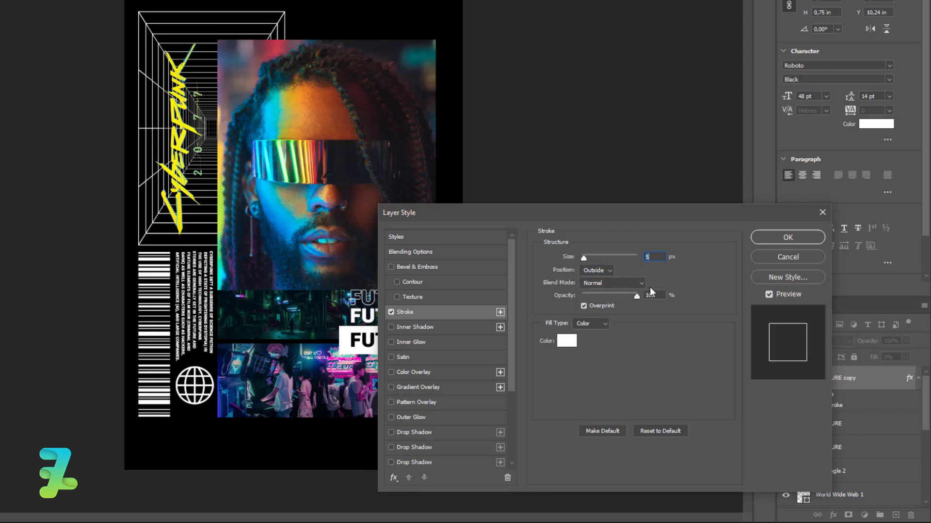
click(636, 295)
mouse_move(655, 222)
mouse_down()
mouse_move(738, 72)
mouse_move(706, 88)
mouse_up()
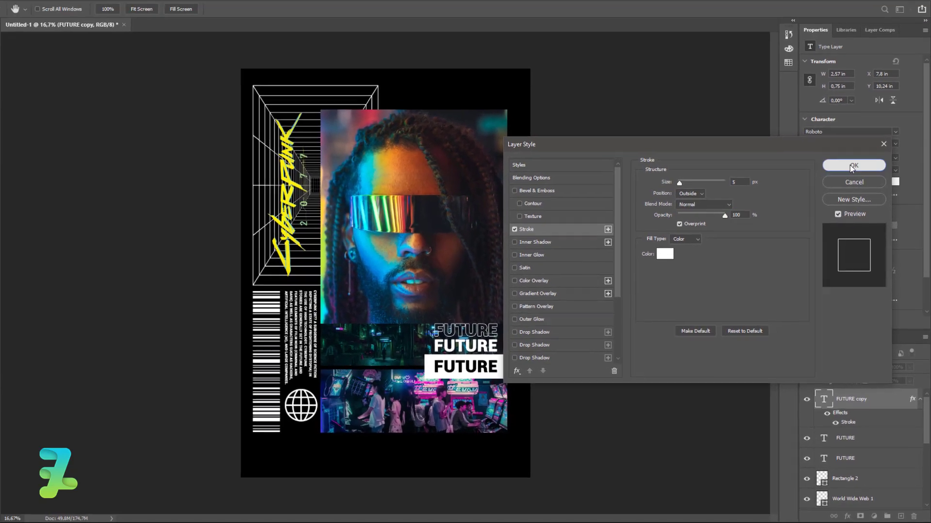
click(840, 105)
key(ctrl+j)
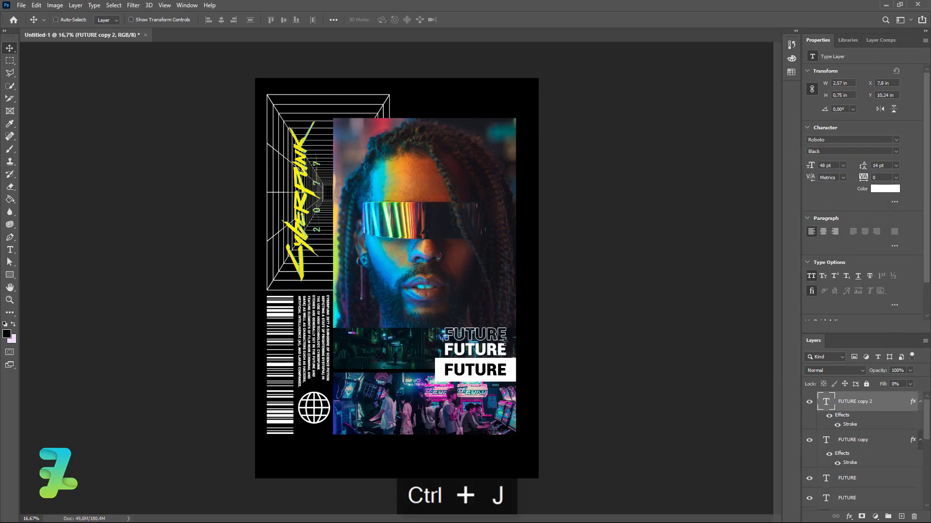
- Drag FUTURE copy 2 above the outlined line to top the four-line stack
drag(497, 339, 498, 321)
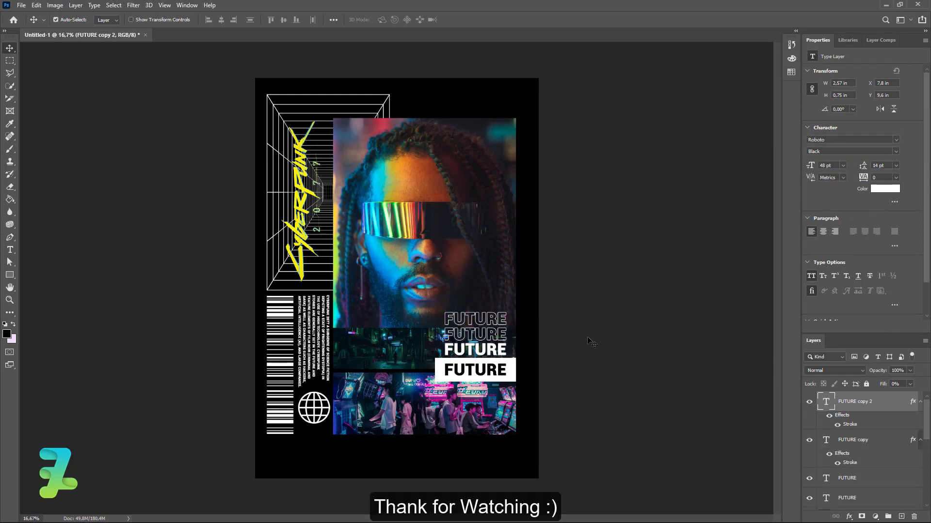